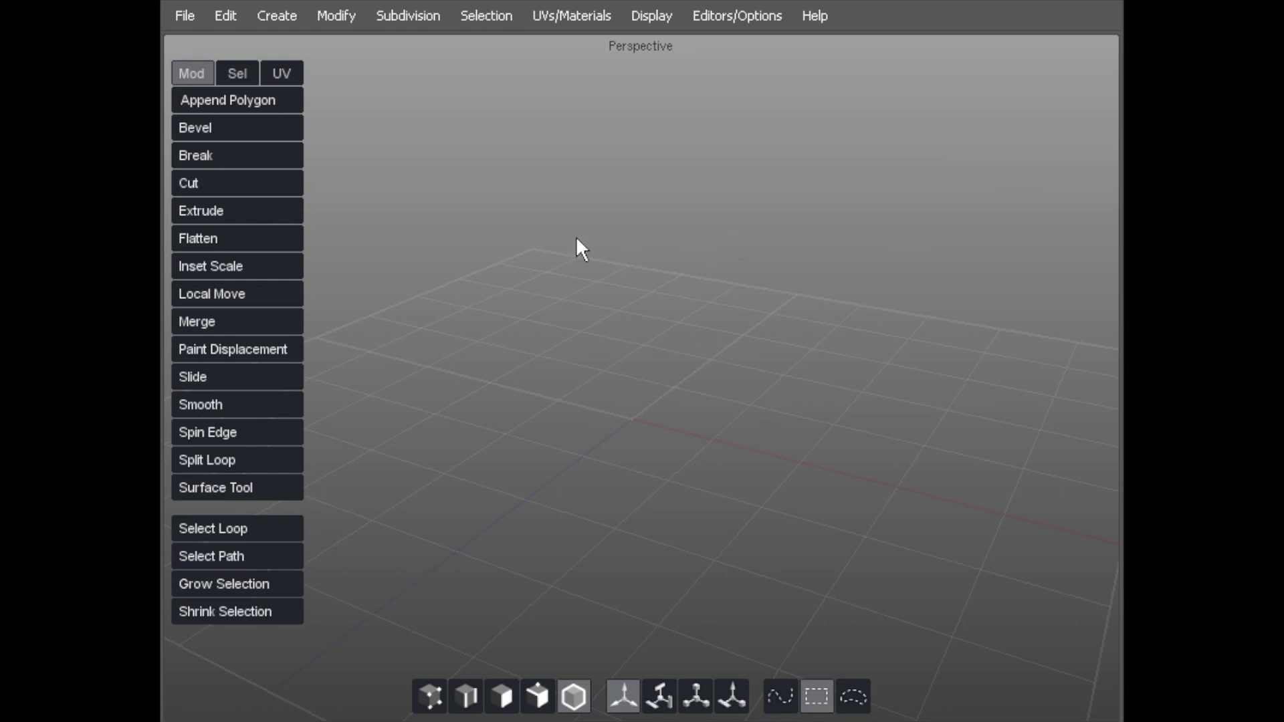
- Create a cube primitive and shift it slightly right along the X axis
right_click(440, 168)
mouse_move(483, 182)
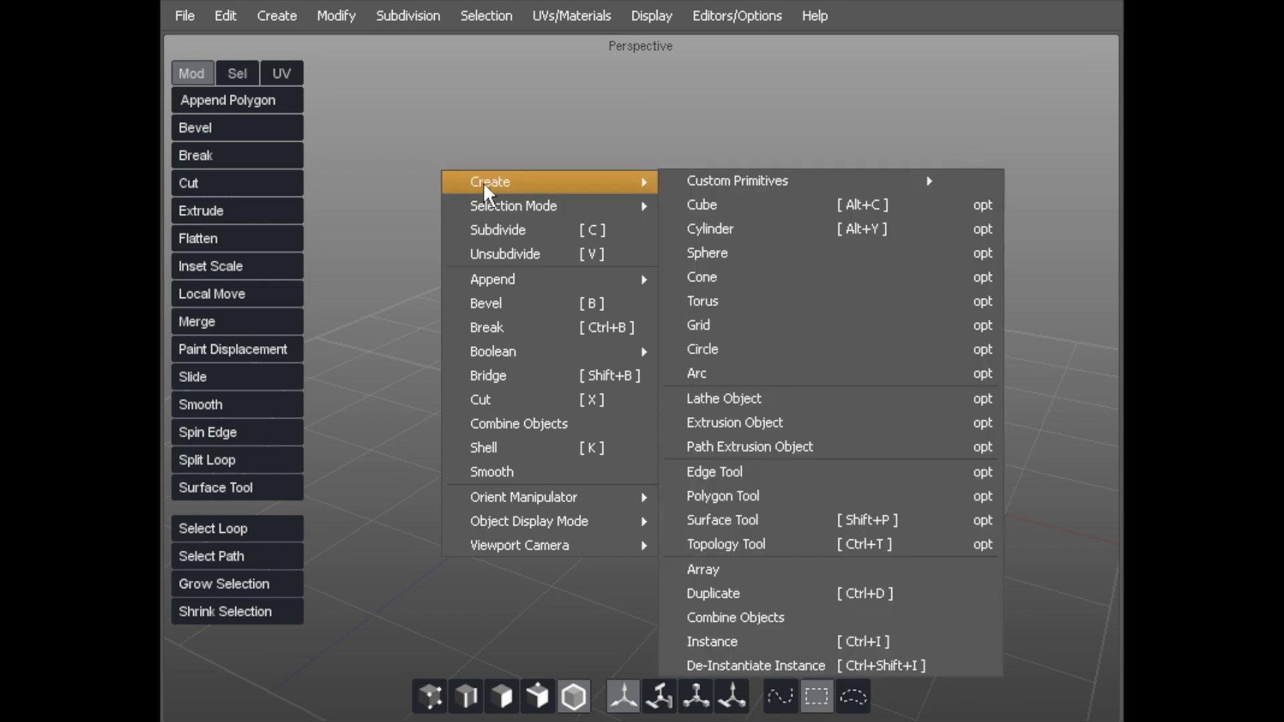
mouse_move(692, 178)
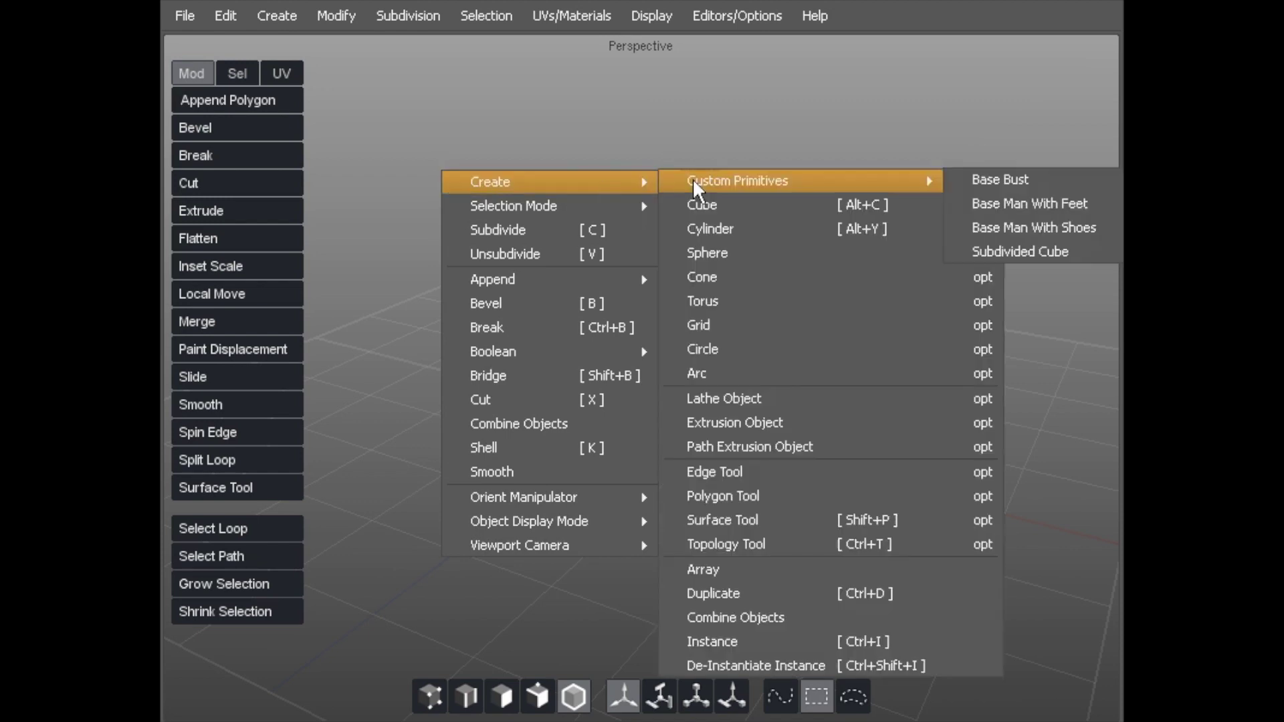
click(724, 203)
middle_drag(534, 245, 541, 214)
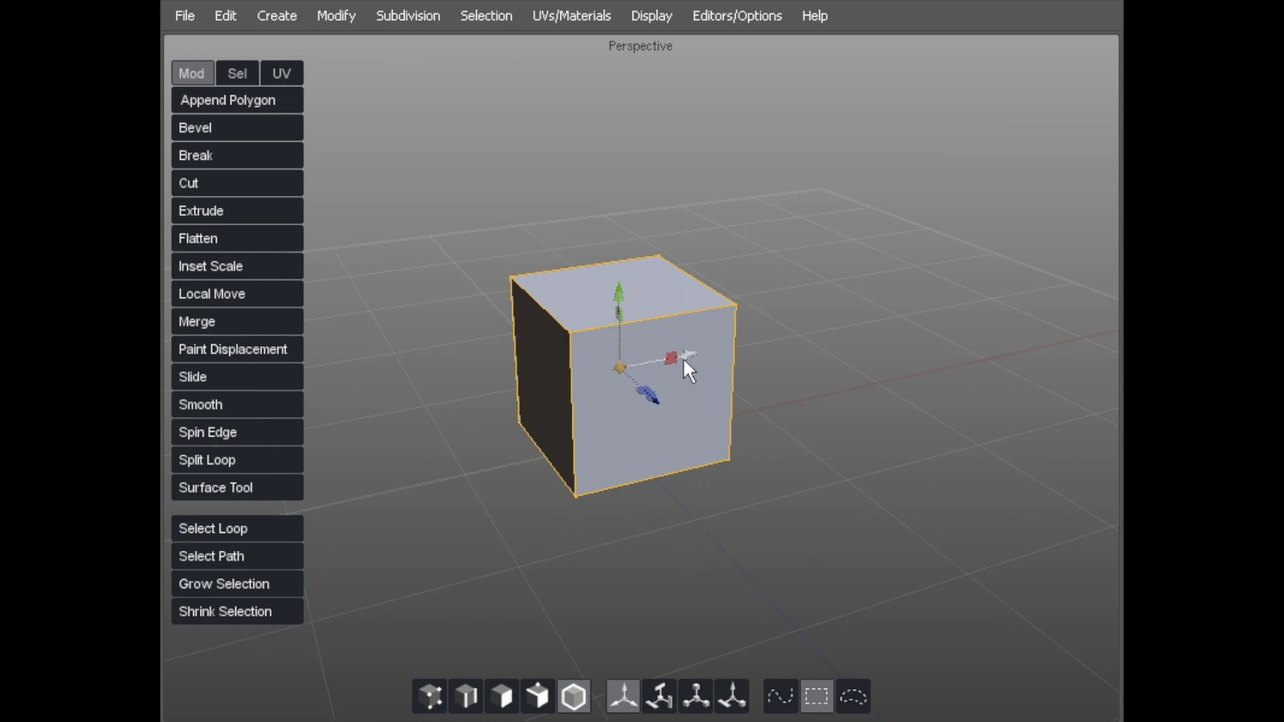
drag(690, 343, 760, 347)
middle_drag(759, 348, 546, 459)
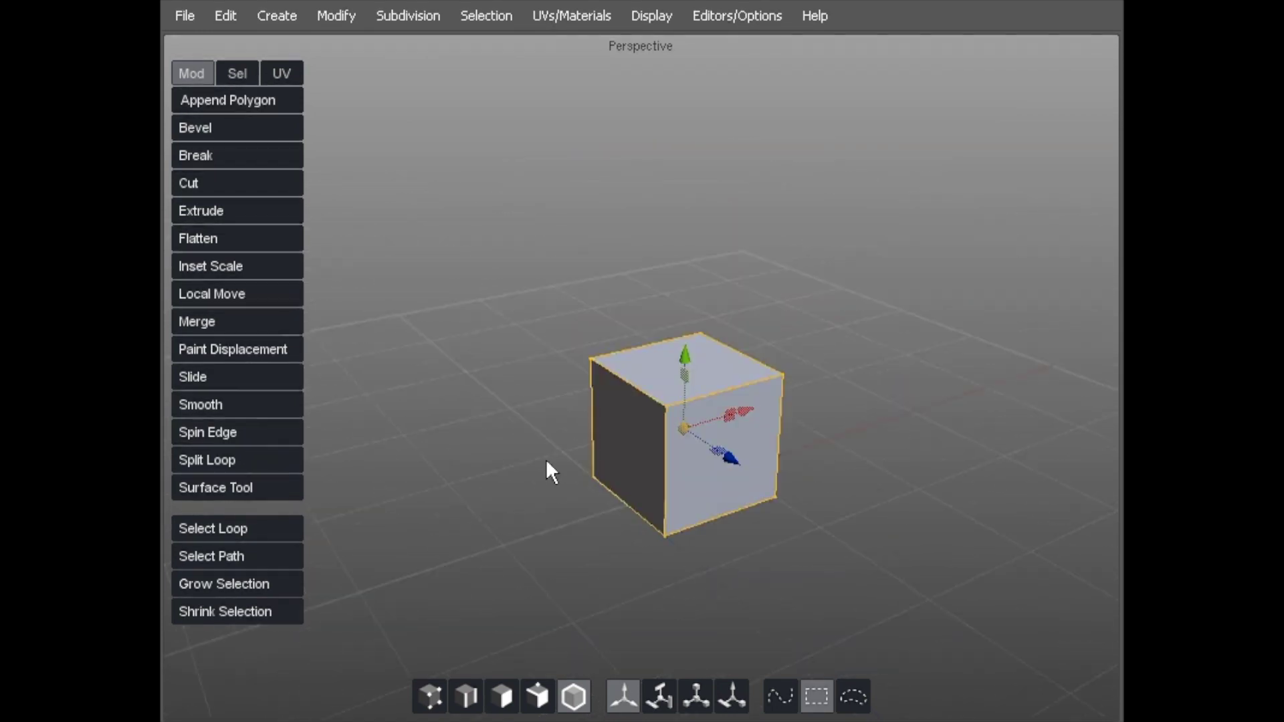
- Delete the cube's left face in face mode
key(d)
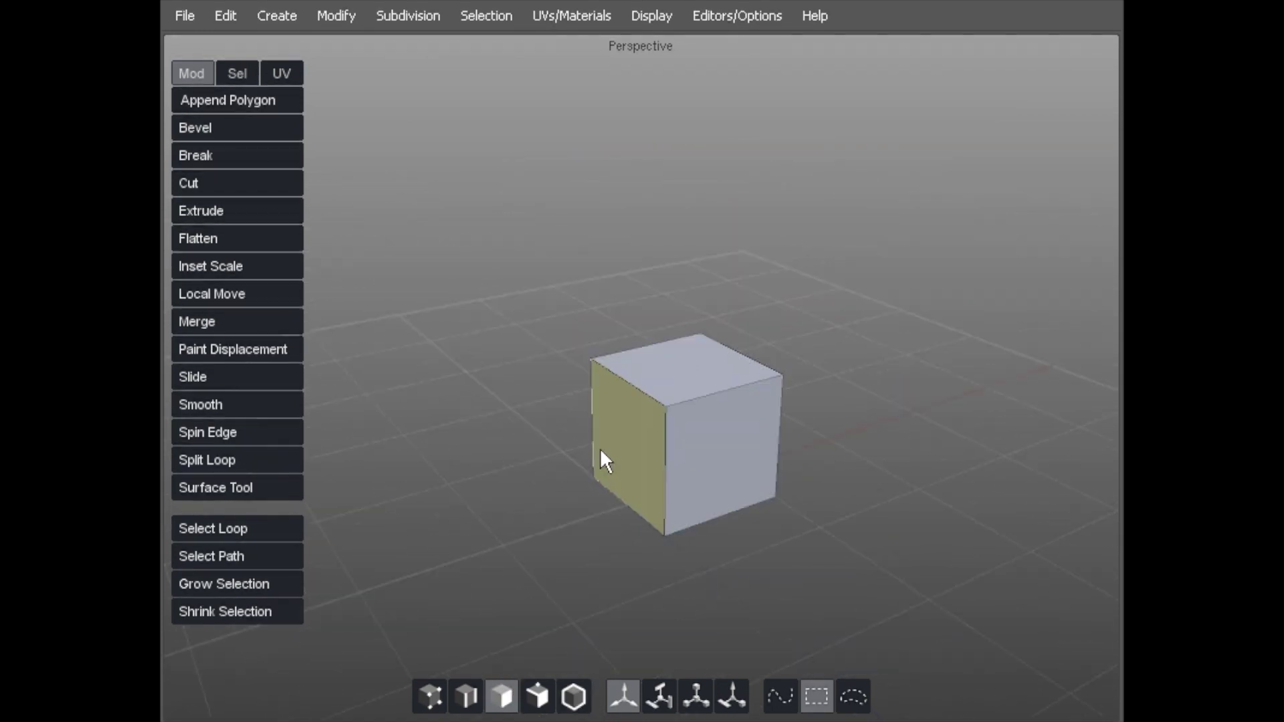
click(632, 429)
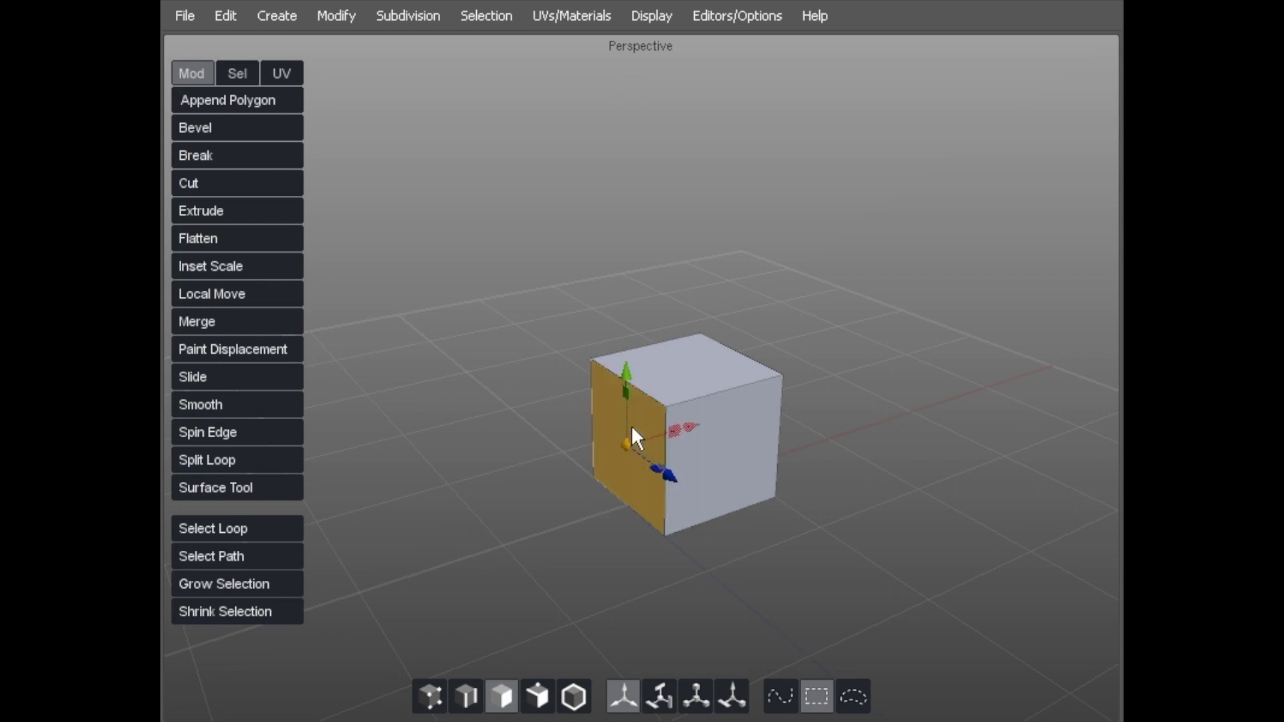
key(Delete)
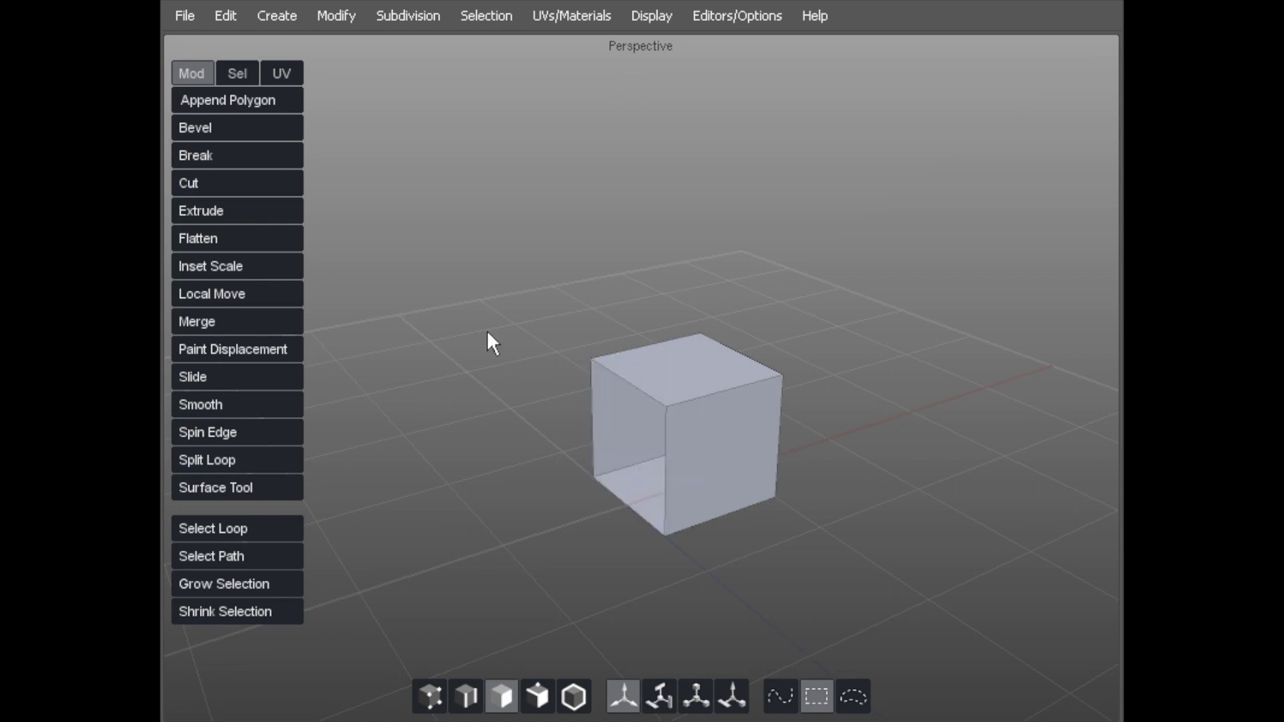
- Return to object mode and orbit to a near-frontal view of the open cube
key(5)
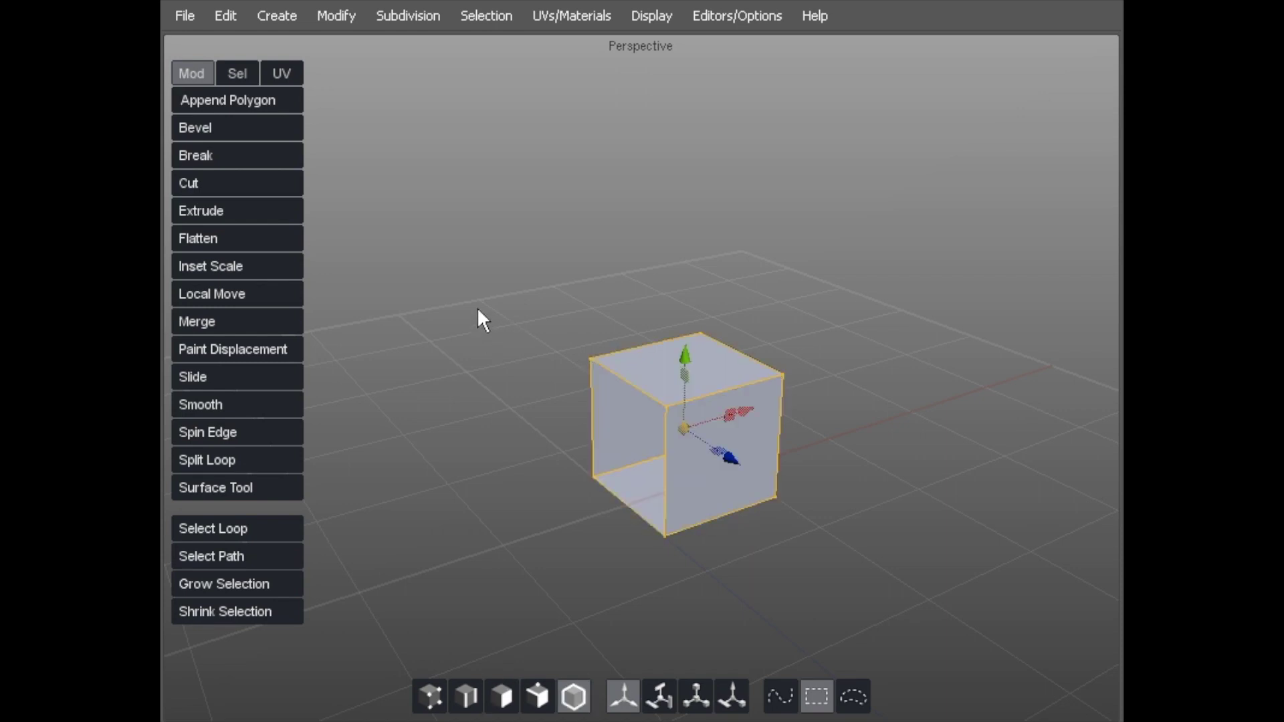
alt+right_drag(477, 309, 487, 306)
alt+middle_drag(486, 306, 489, 189)
alt+drag(490, 188, 481, 200)
alt+middle_drag(482, 201, 469, 279)
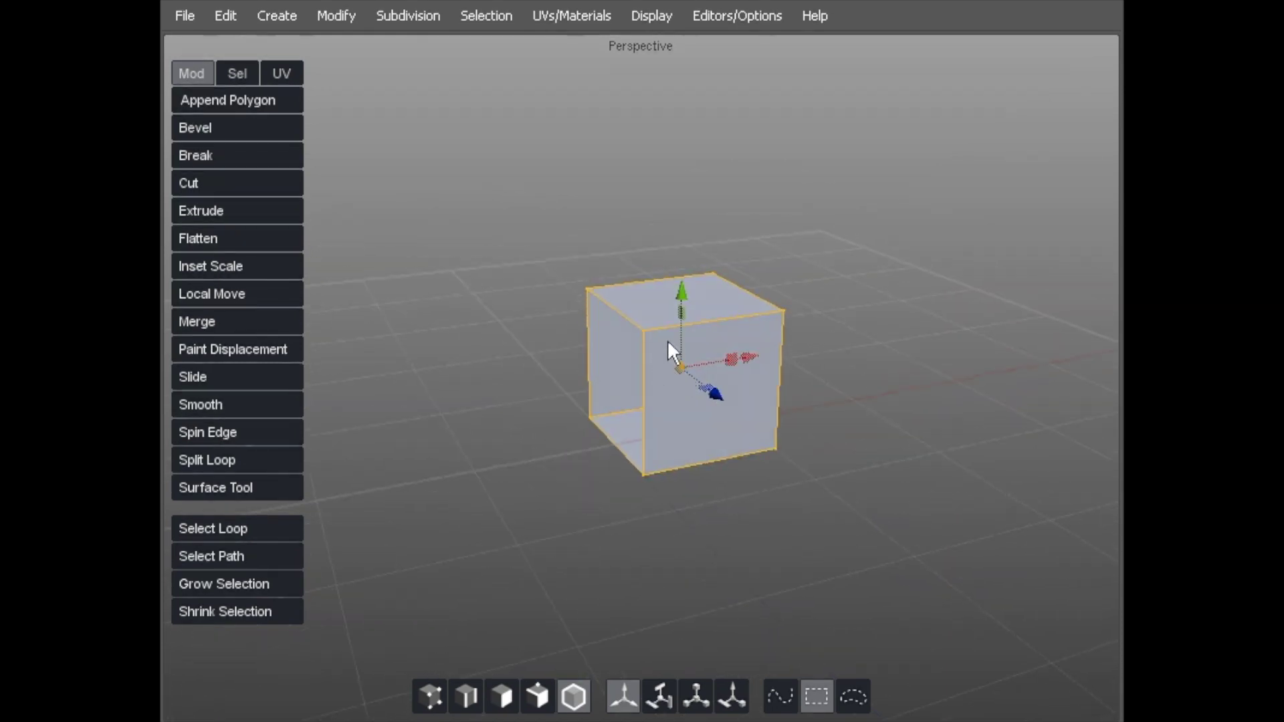
middle_drag(668, 340, 648, 379)
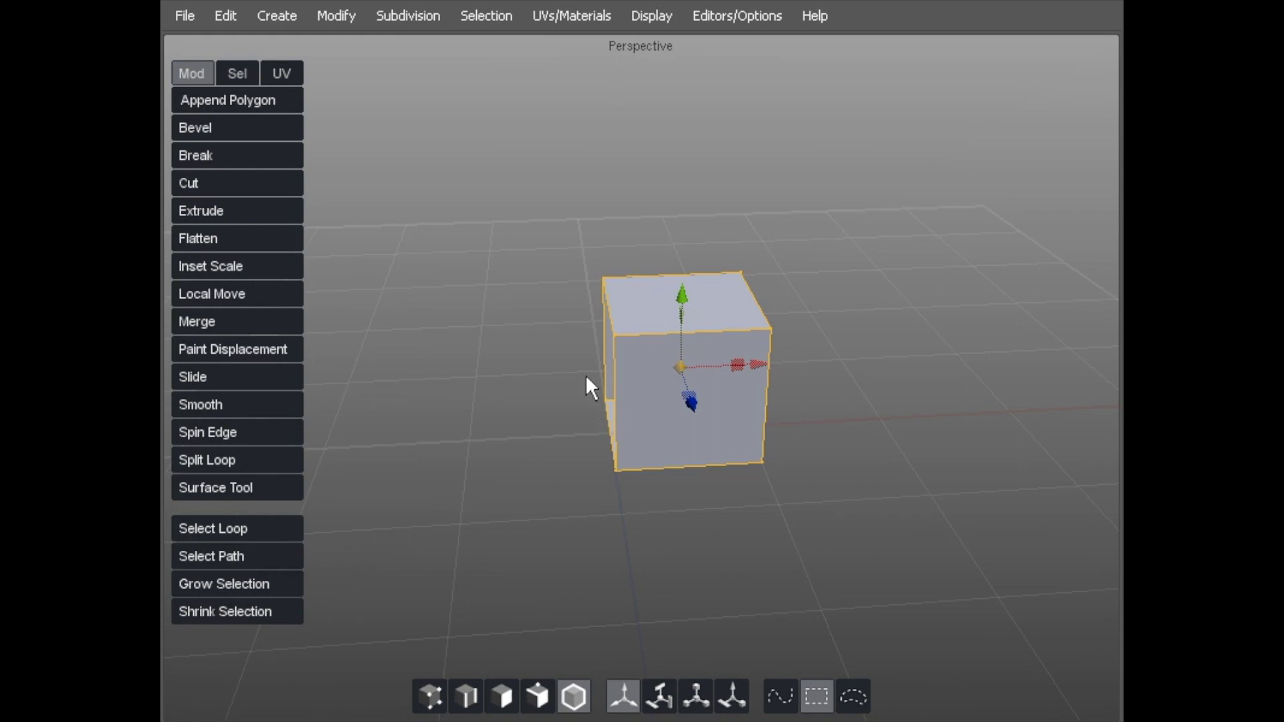
scroll(618, 361, up, 3)
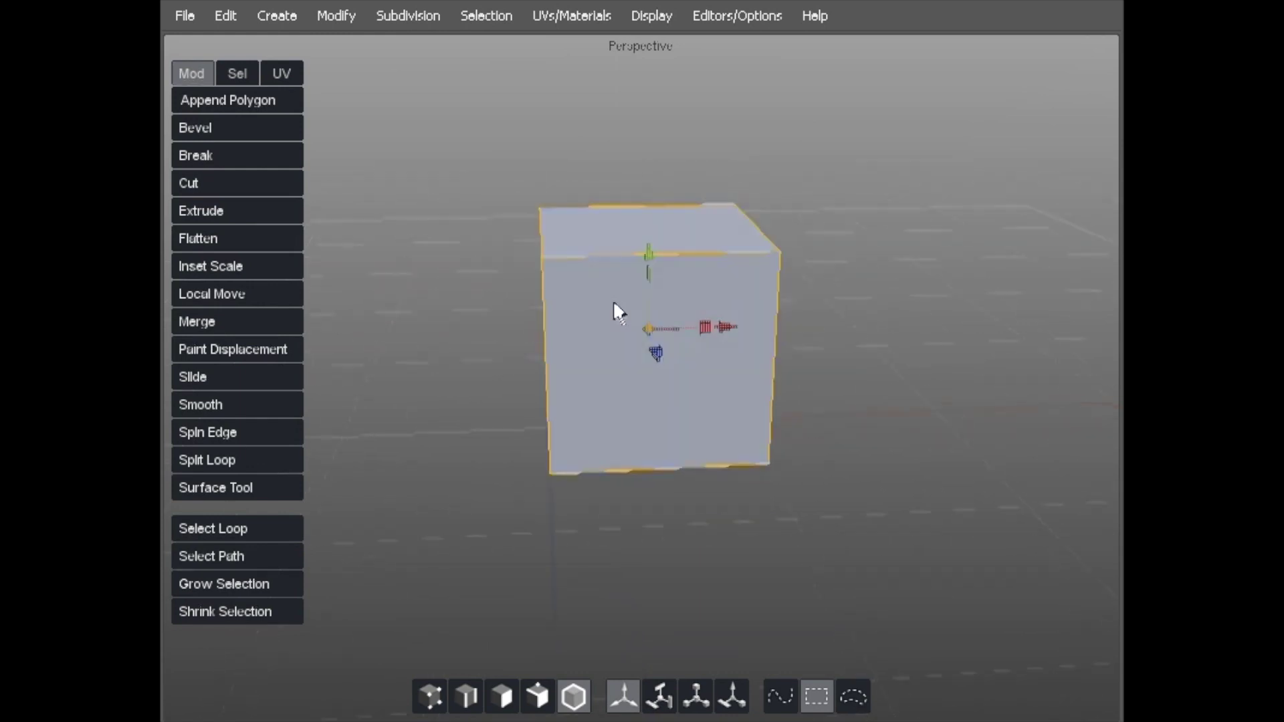
alt+drag(614, 303, 659, 262)
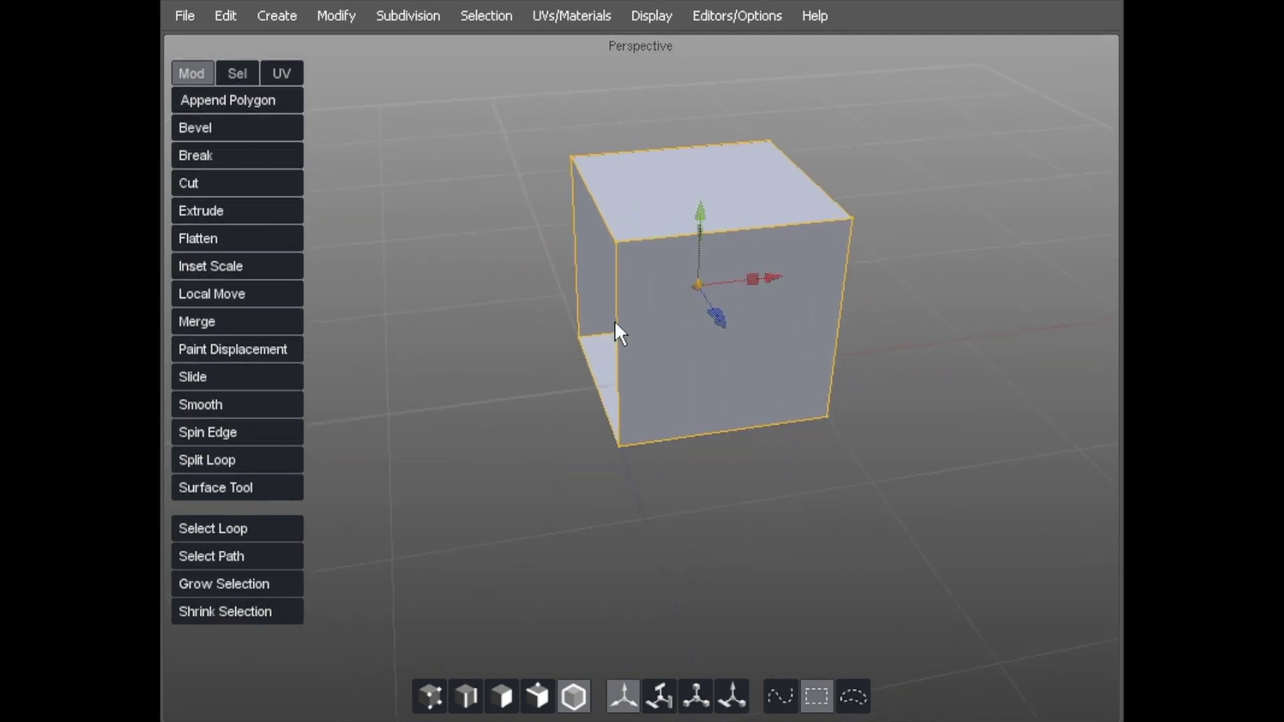
alt+drag(615, 325, 702, 312)
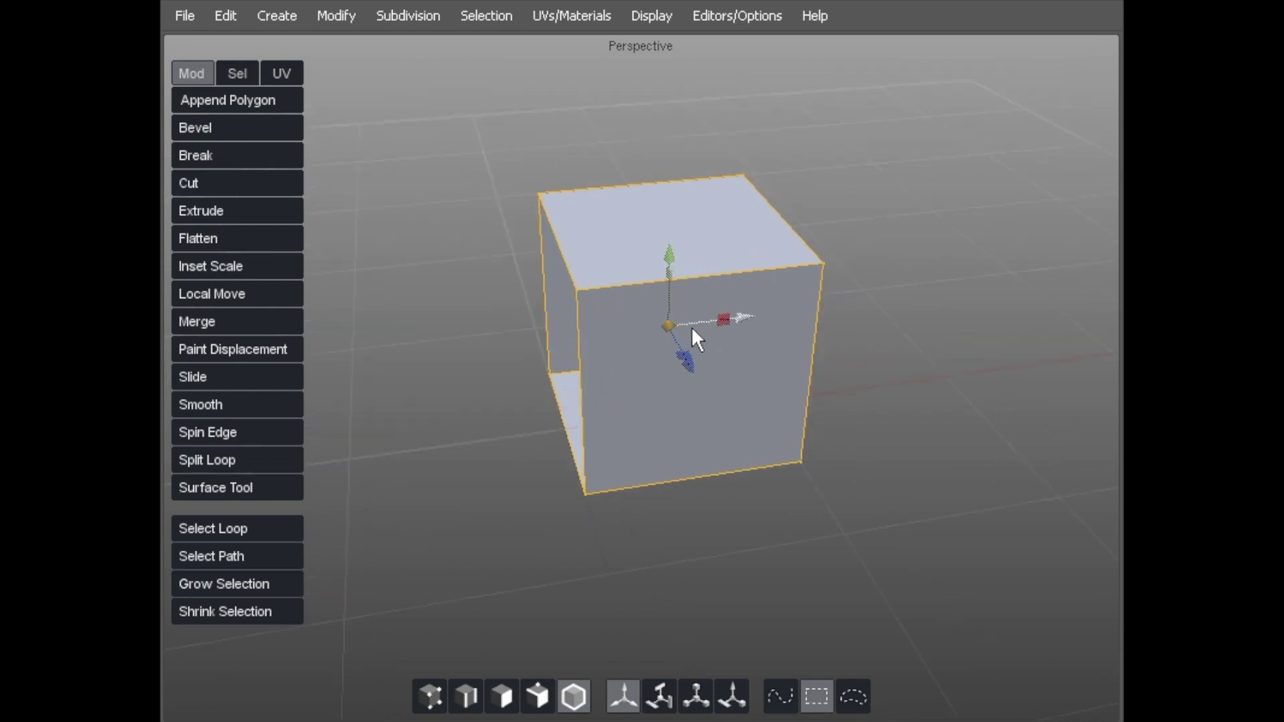
- Set the object's pivot to the cube's front top-left corner vertex
key(a)
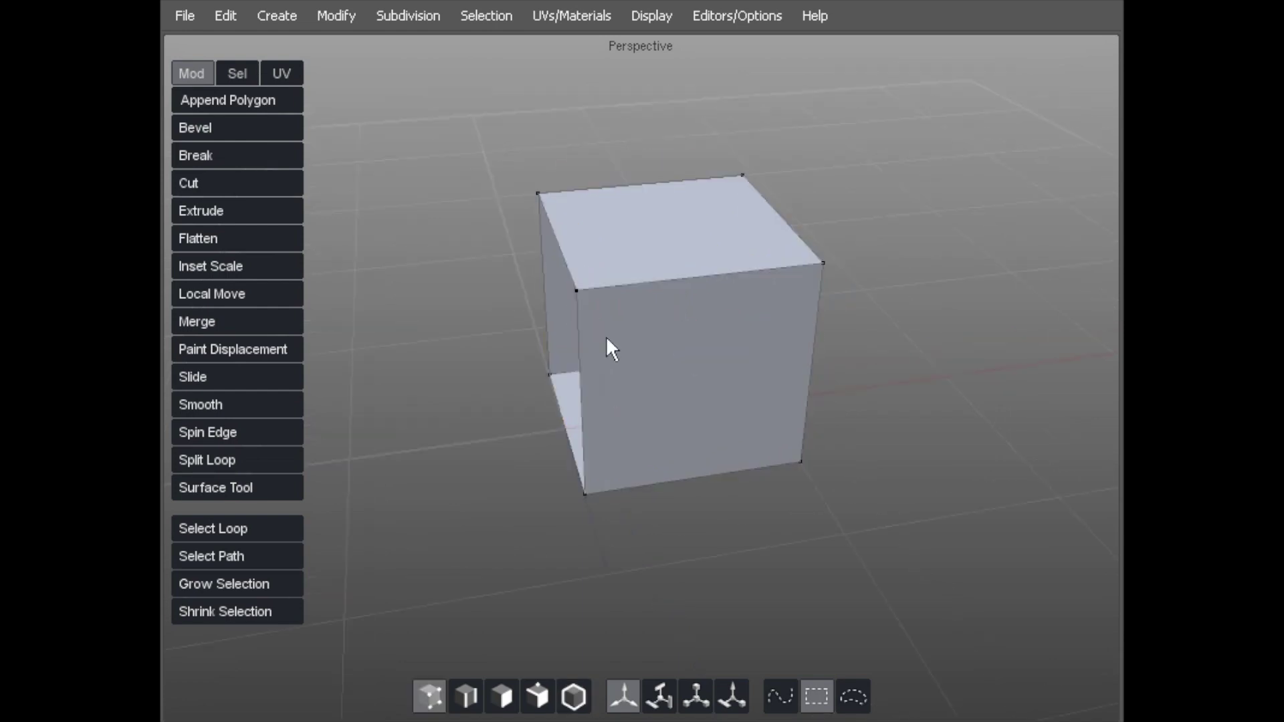
click(577, 291)
click(480, 15)
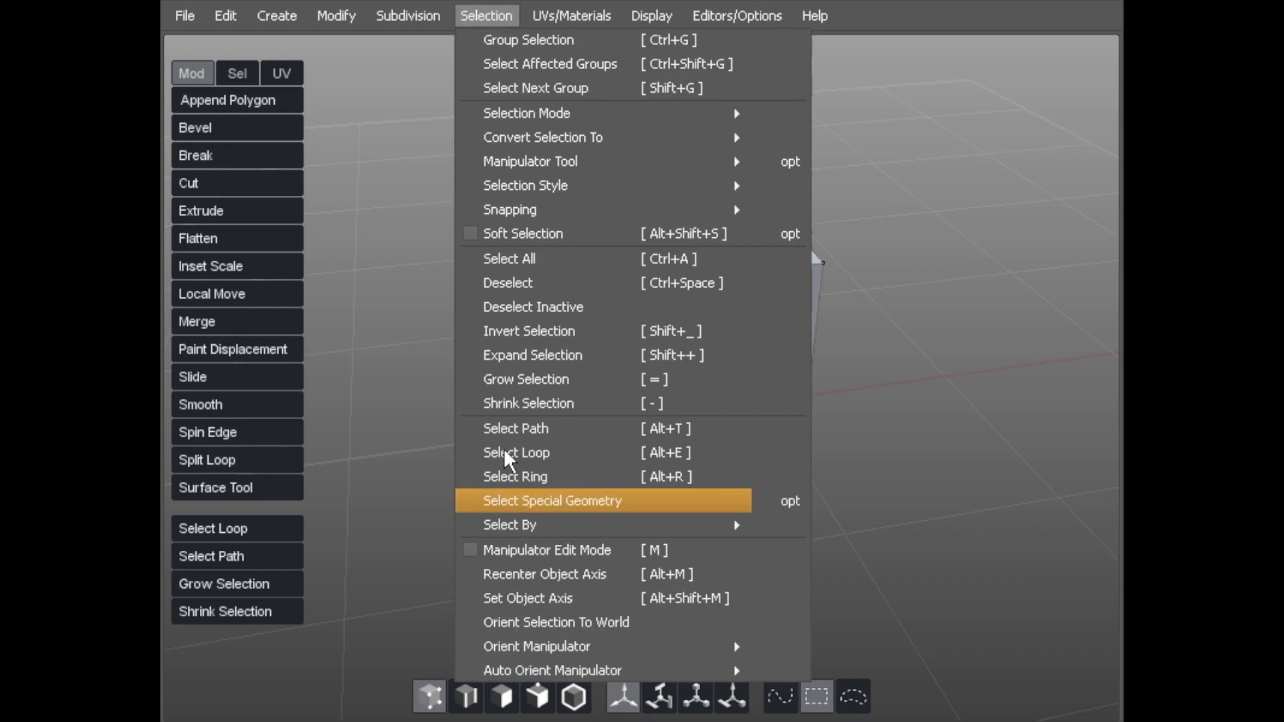
click(529, 598)
- Add a live mirrored instance of the cube with Instance Mirror Toggle
key(f)
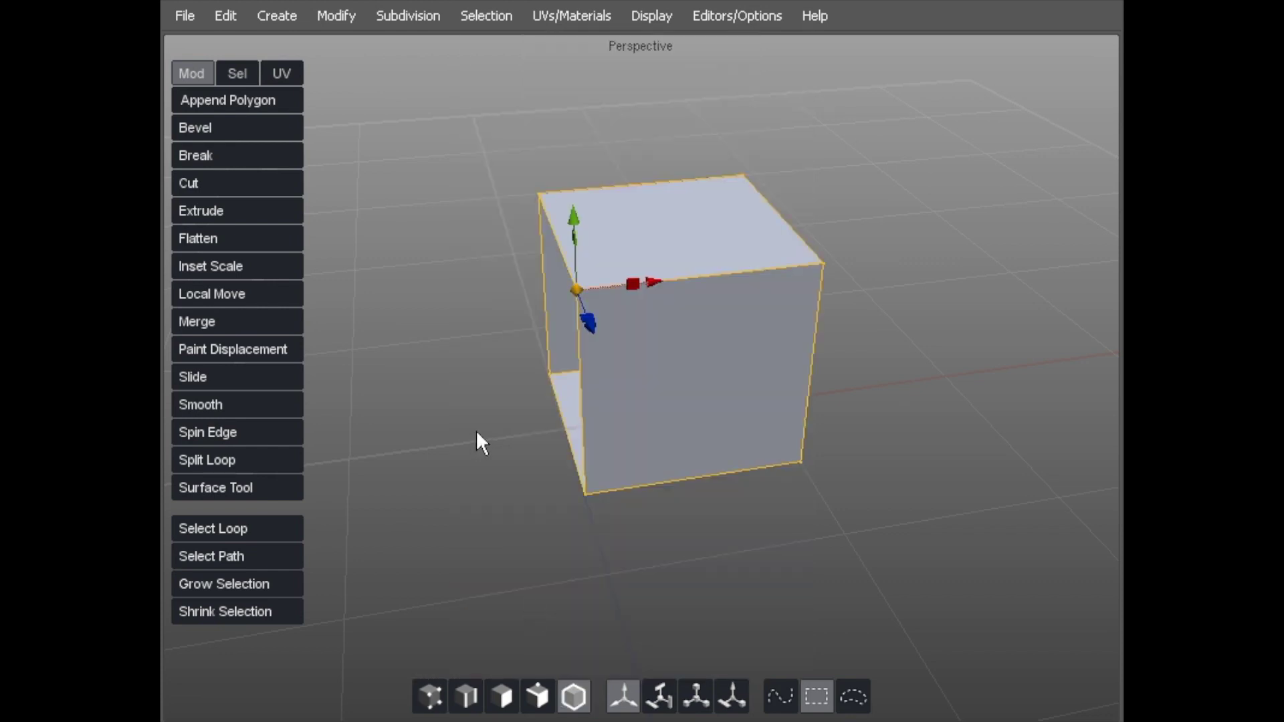
alt+drag(666, 306, 650, 270)
middle_drag(620, 319, 664, 345)
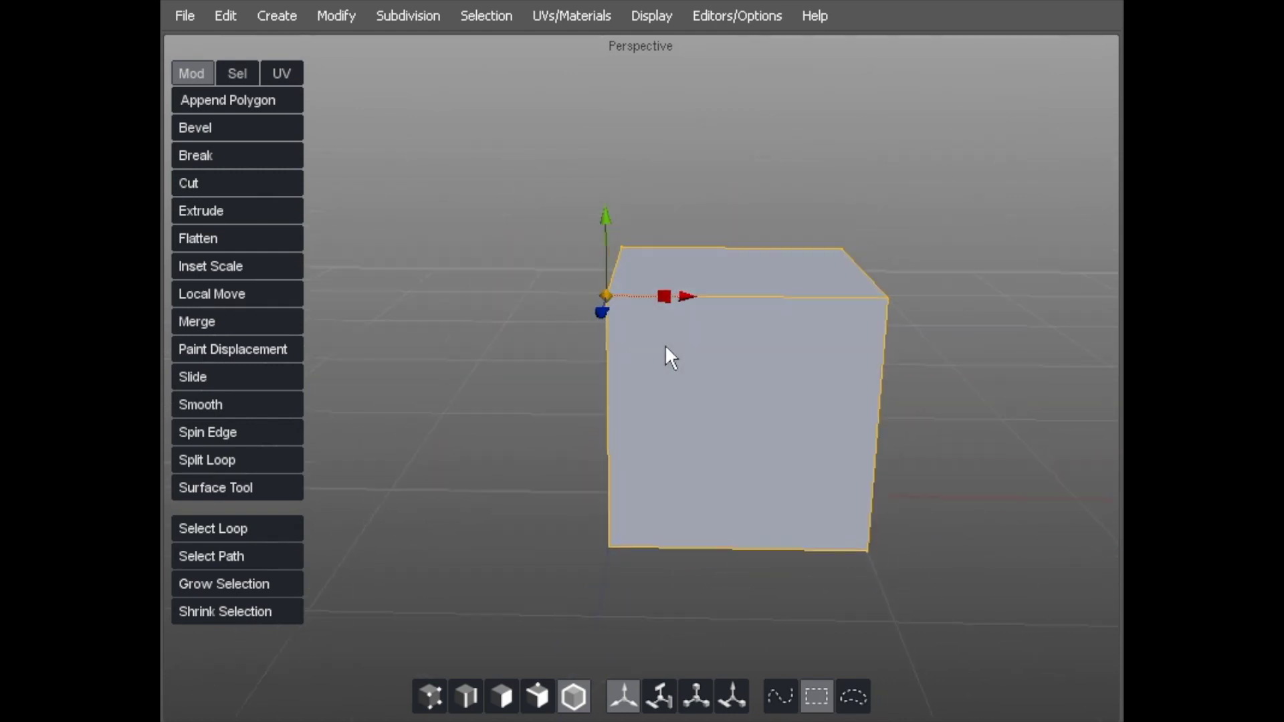
click(335, 15)
mouse_move(421, 355)
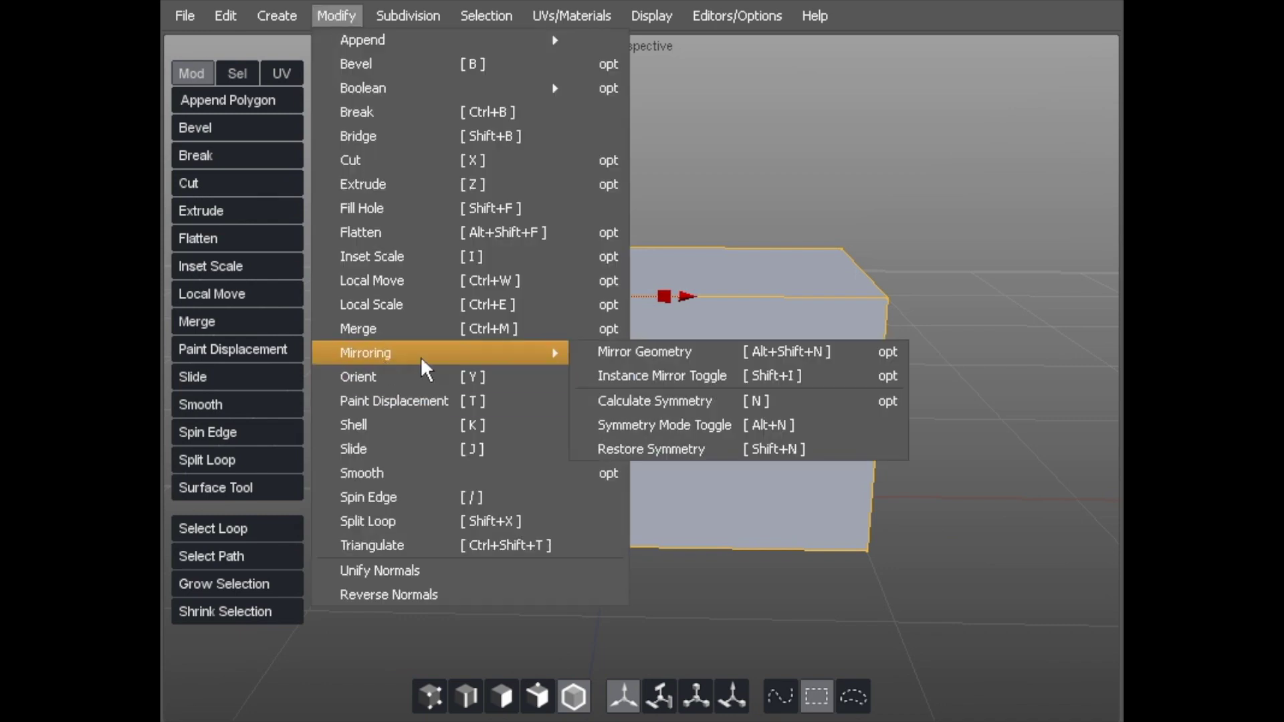
click(614, 377)
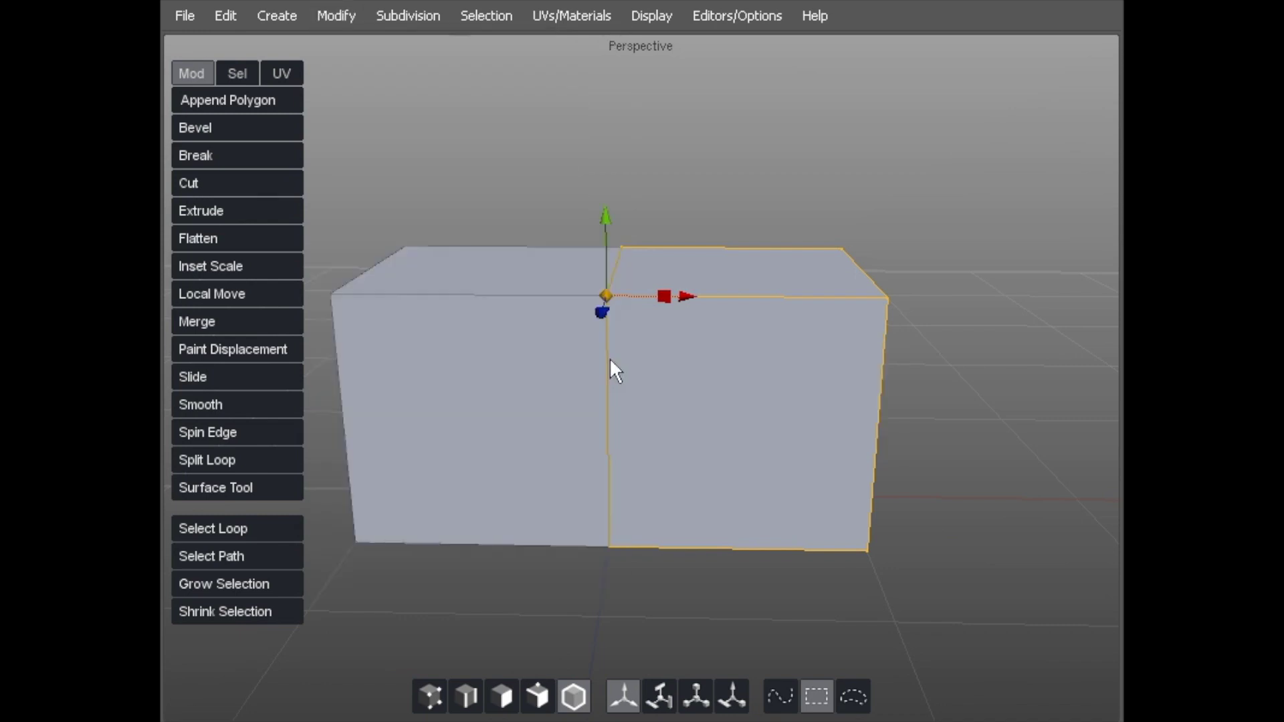
middle_drag(611, 367, 595, 313)
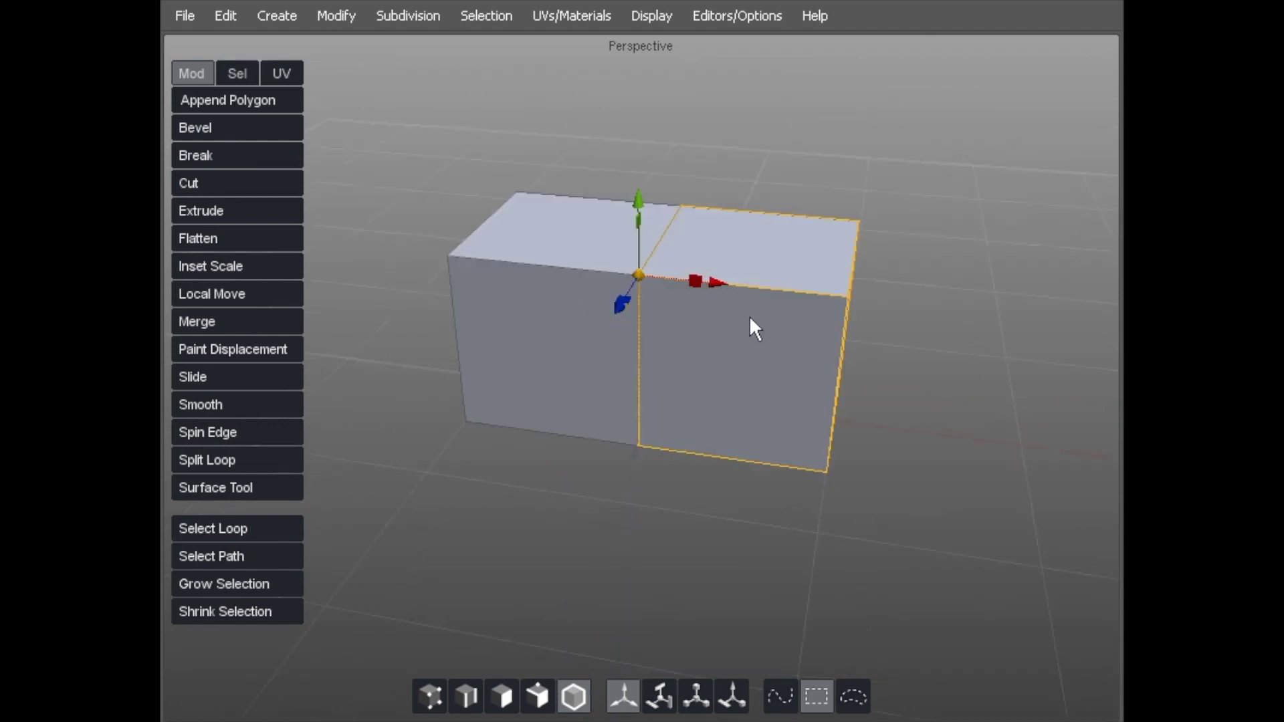
key(1)
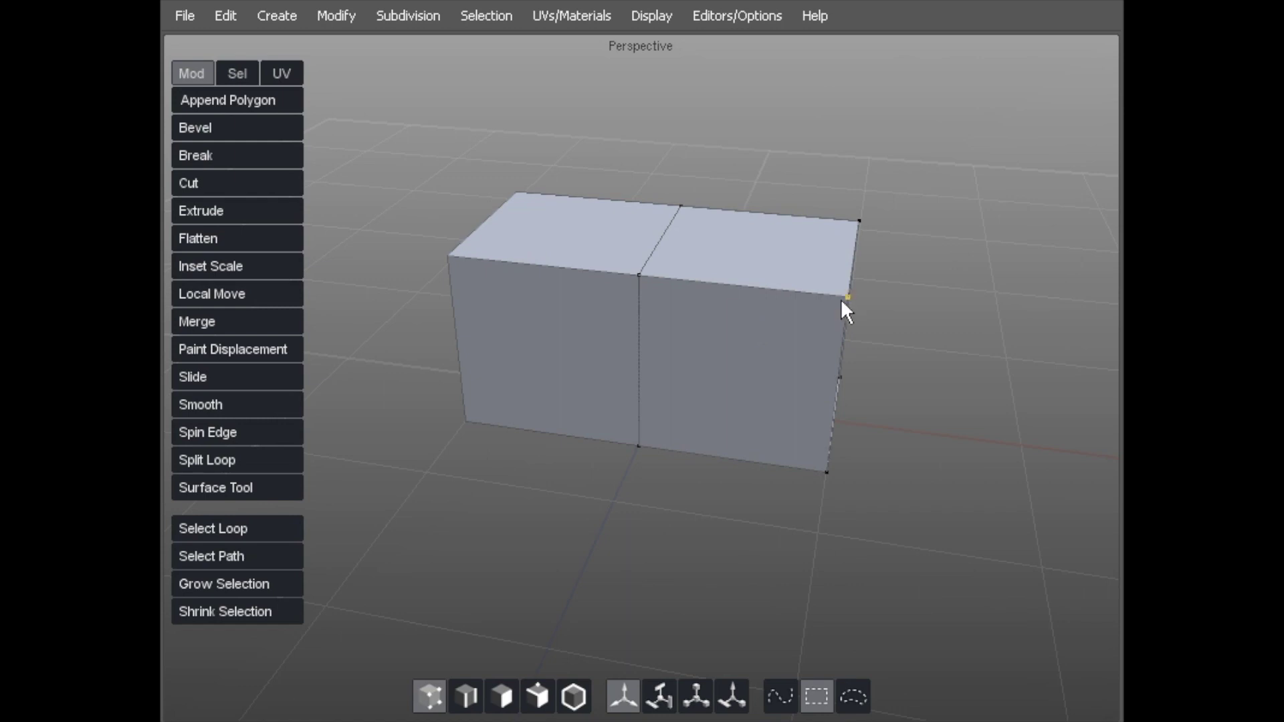
mouse_move(843, 299)
mouse_down()
mouse_move(804, 294)
mouse_move(845, 297)
mouse_up()
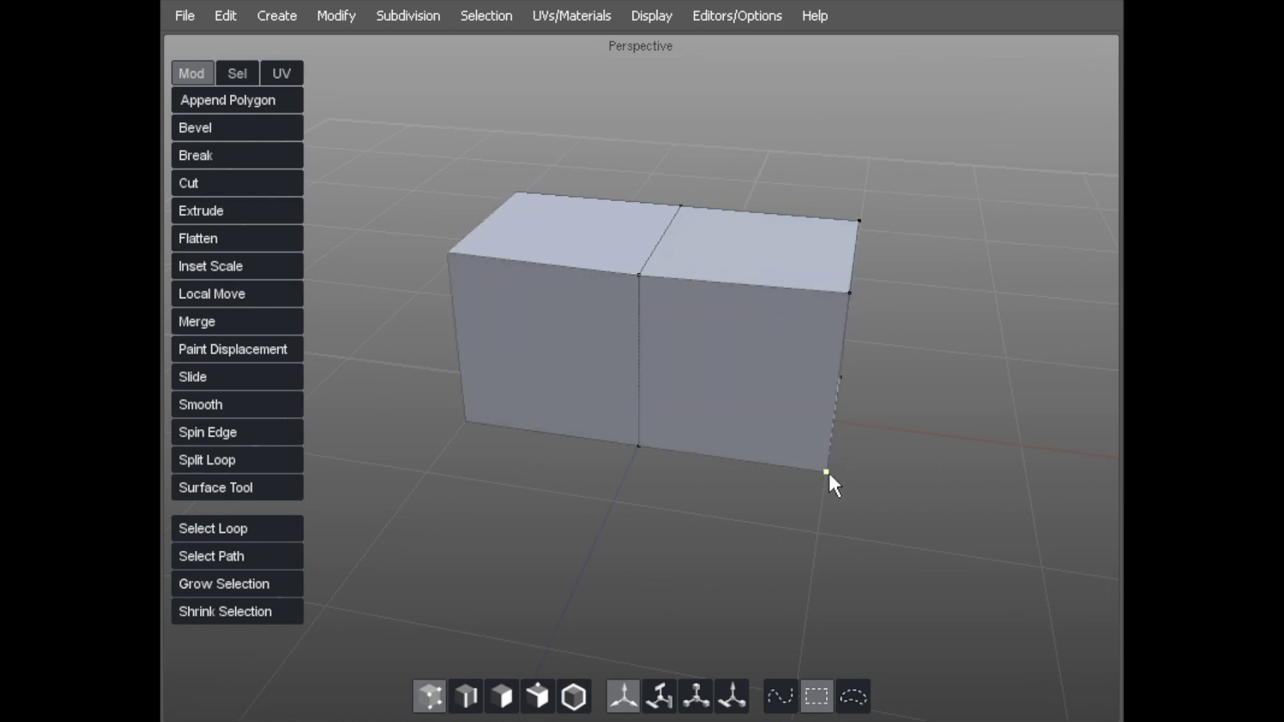
drag(829, 472, 787, 466)
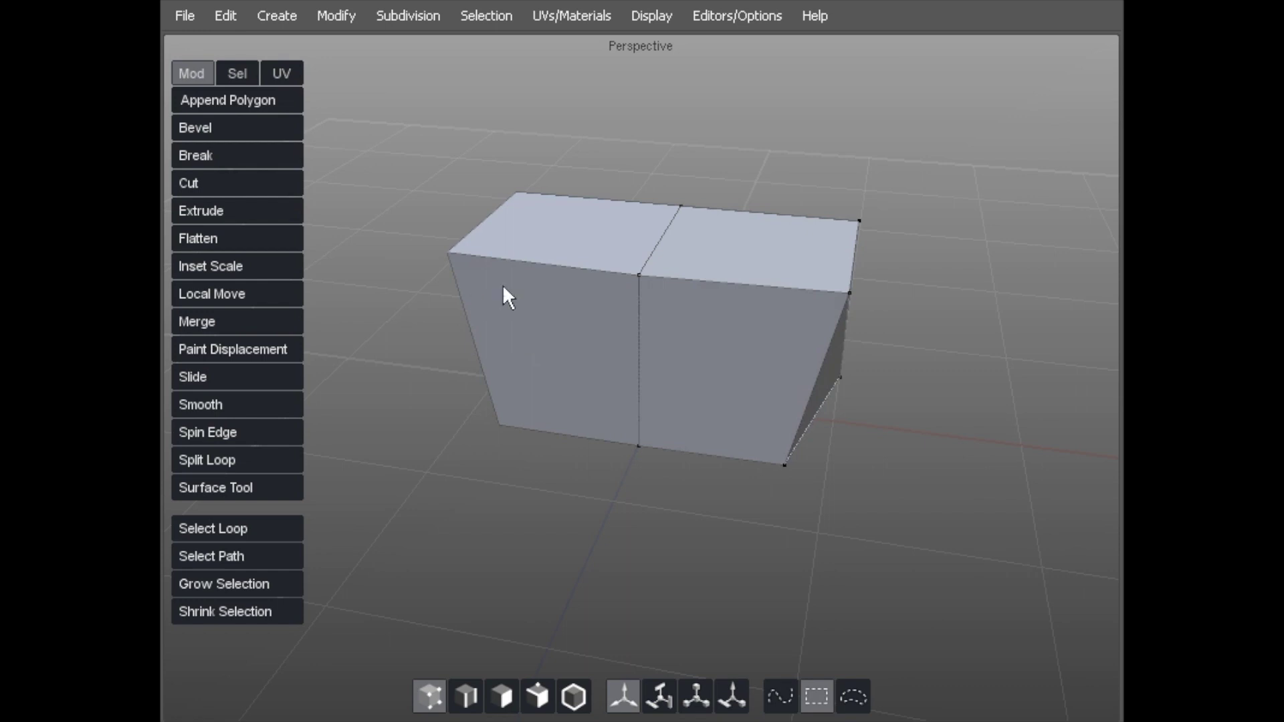
drag(840, 298, 816, 297)
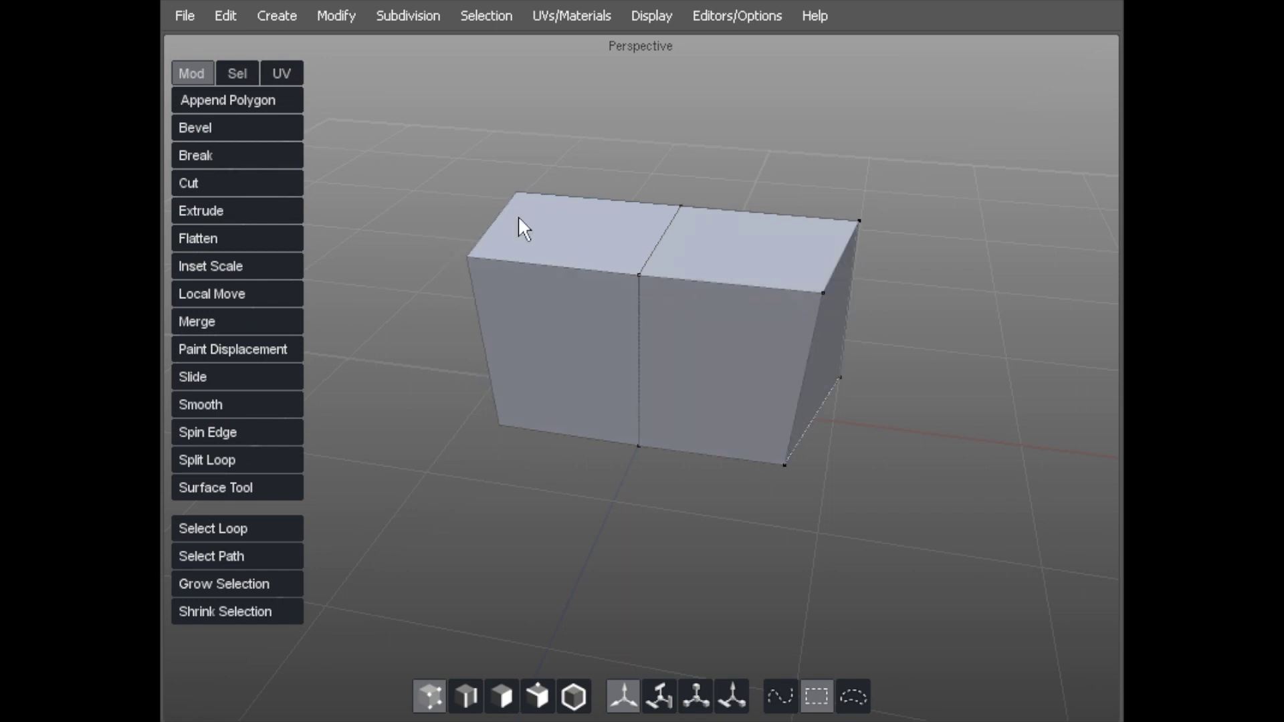
middle_drag(518, 261, 861, 238)
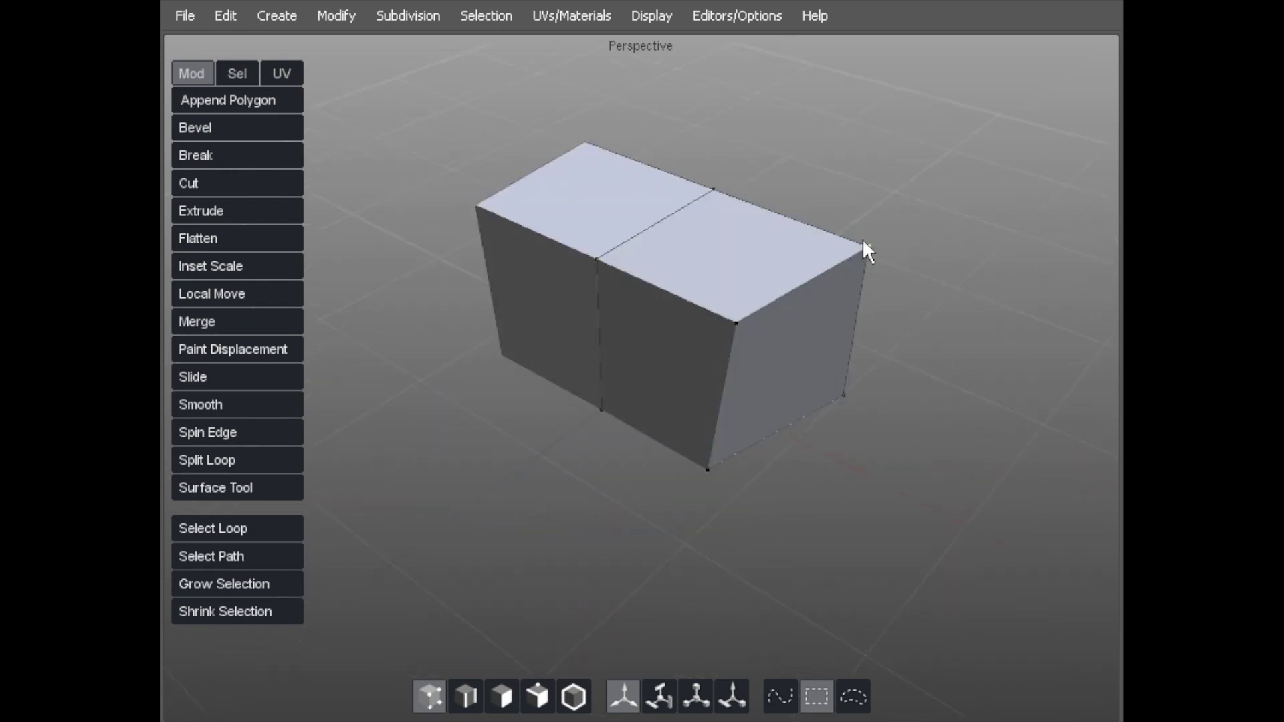
drag(861, 239, 812, 239)
drag(834, 403, 822, 398)
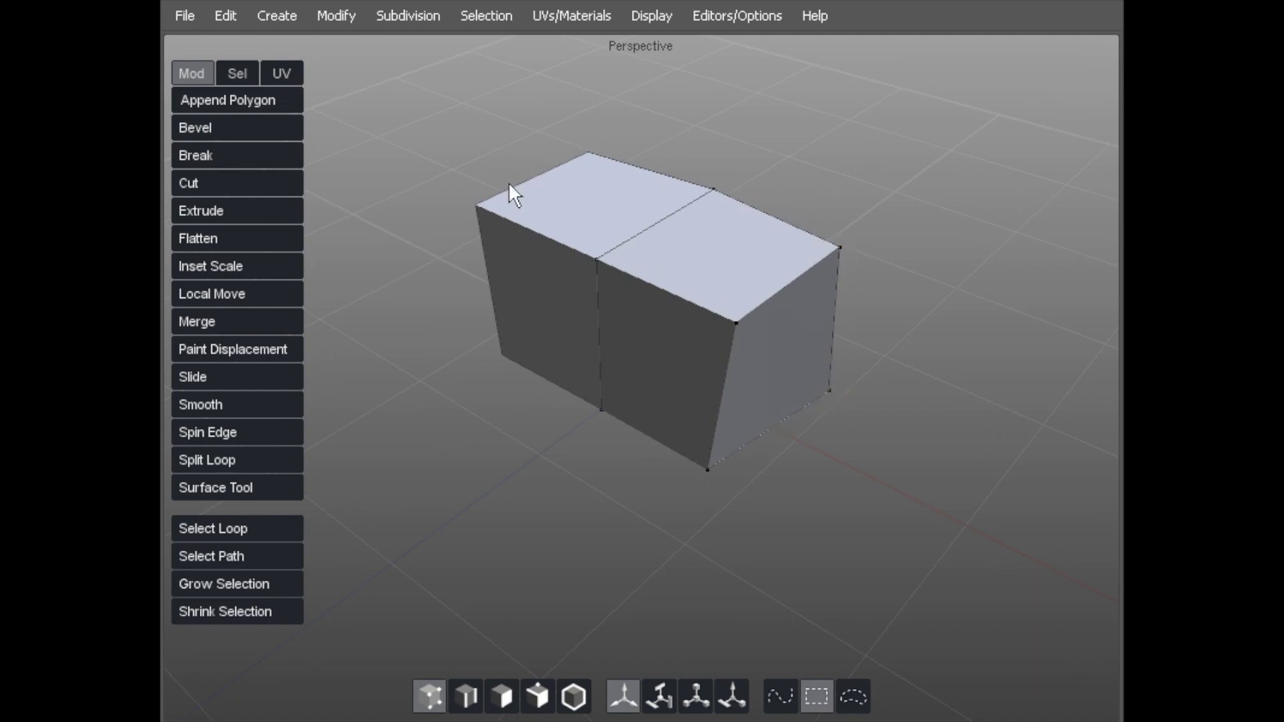
middle_drag(760, 286, 654, 227)
alt+right_drag(654, 226, 680, 351)
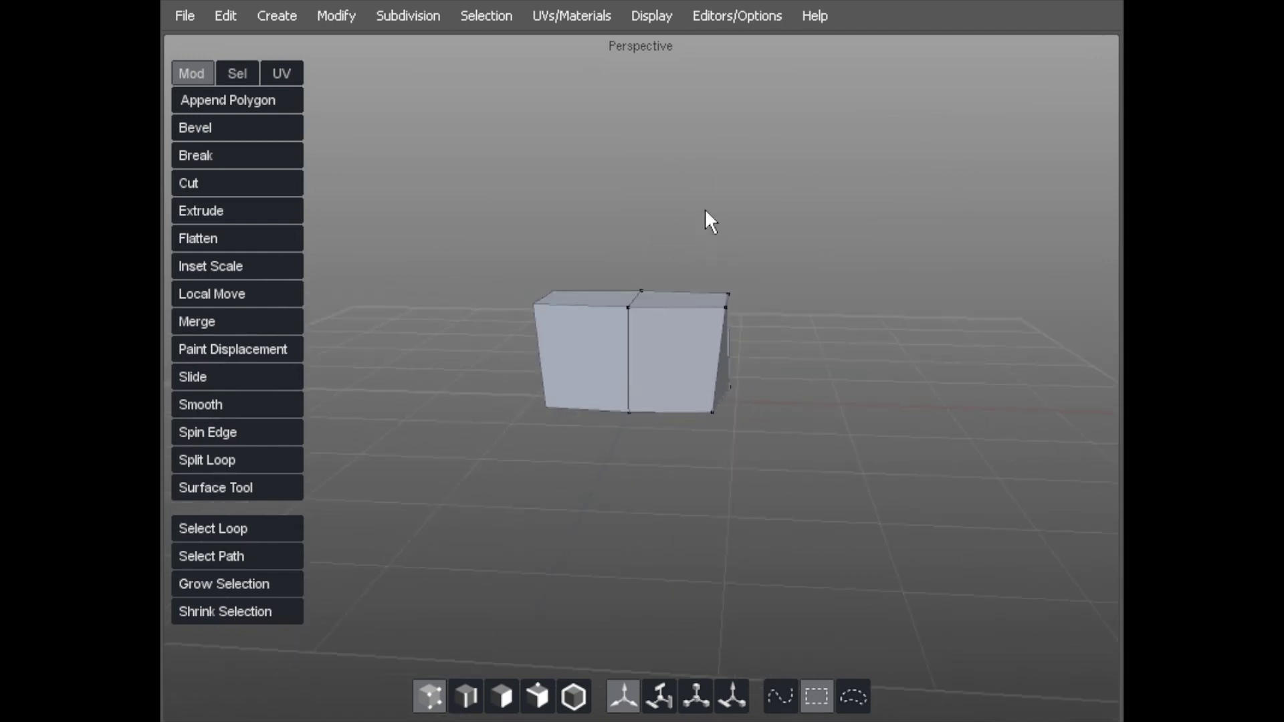
middle_drag(693, 318, 671, 256)
alt+right_drag(672, 256, 761, 246)
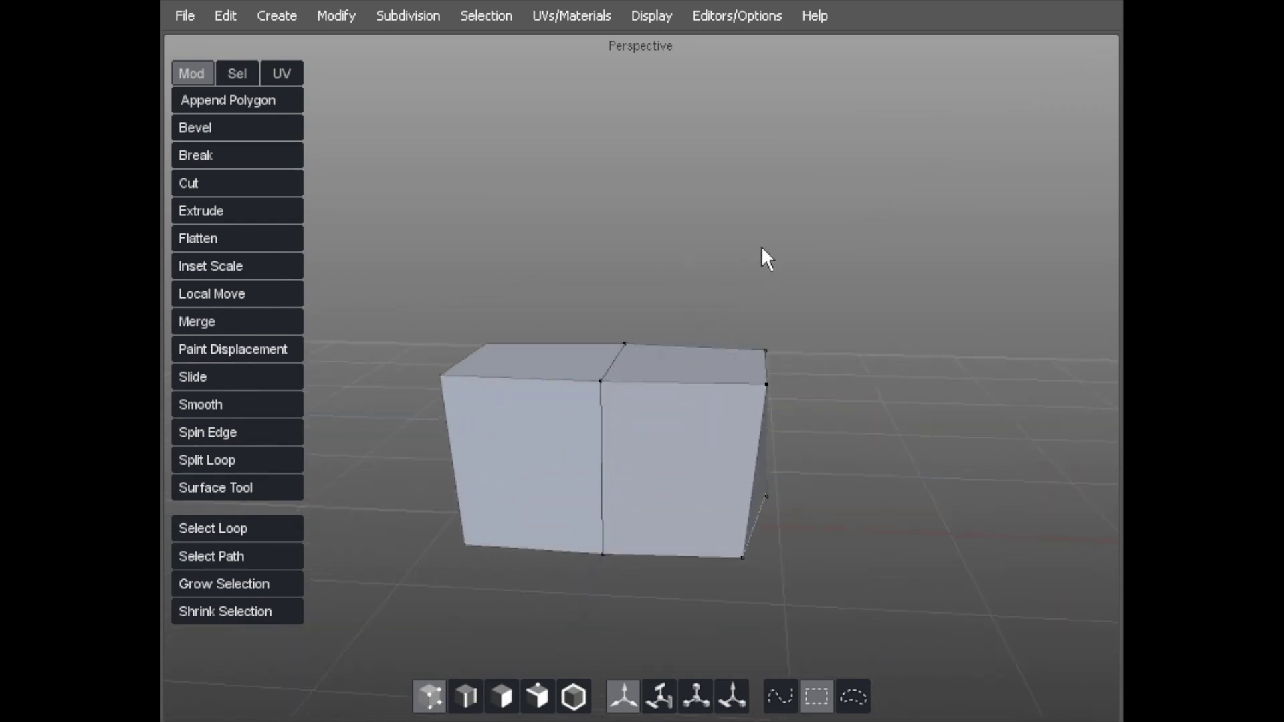
middle_drag(761, 246, 660, 252)
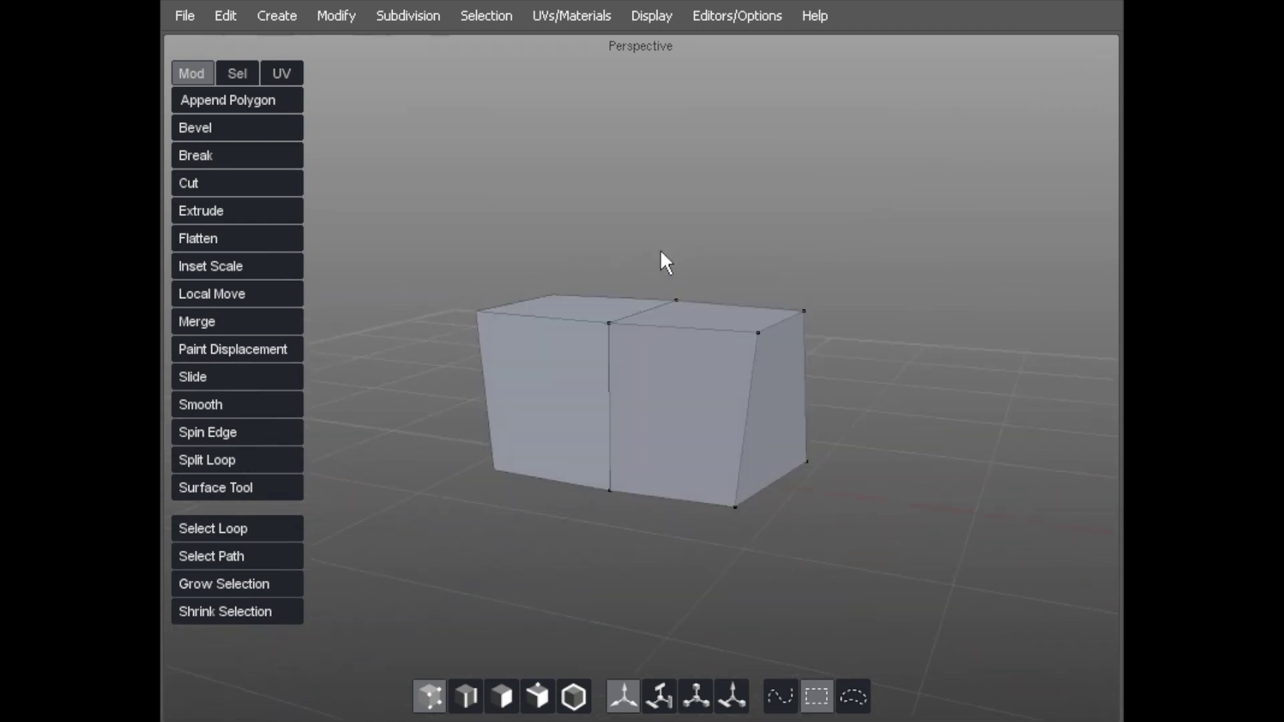
- In object mode, drag the mirrored box upward on Y off the grid
key(g)
middle_drag(778, 233, 570, 298)
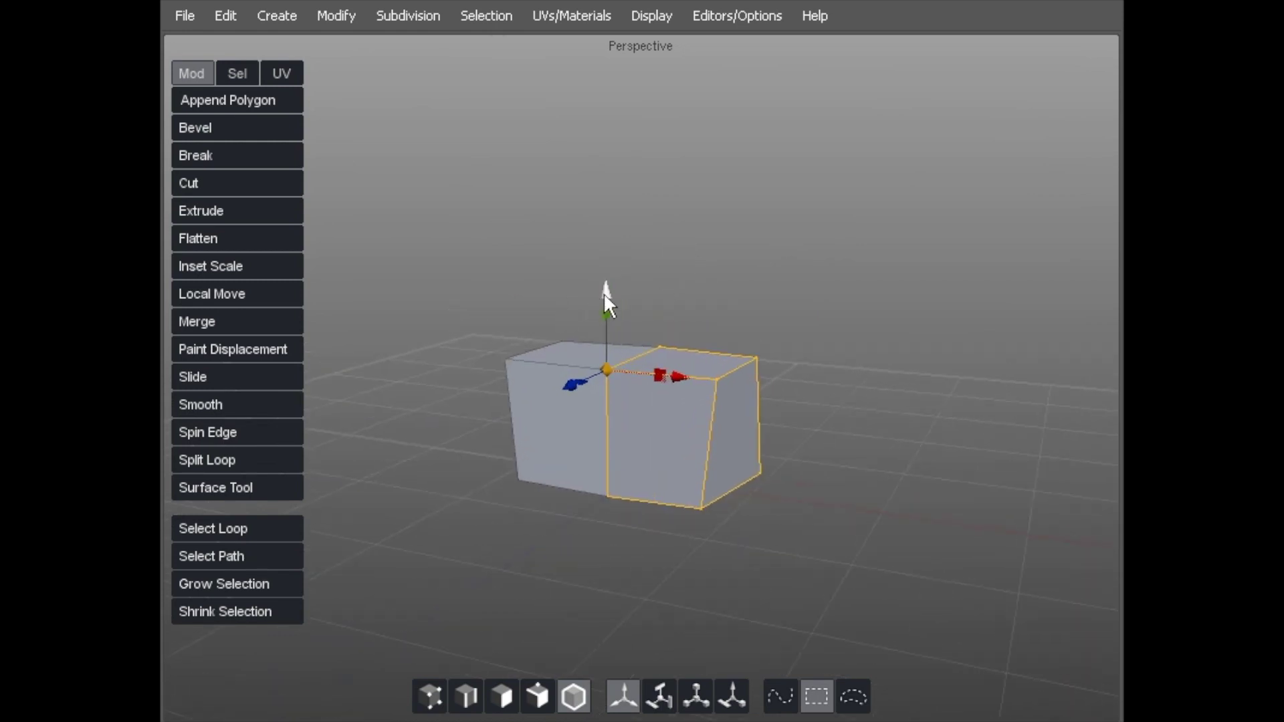
drag(603, 293, 594, 18)
middle_drag(637, 166, 542, 191)
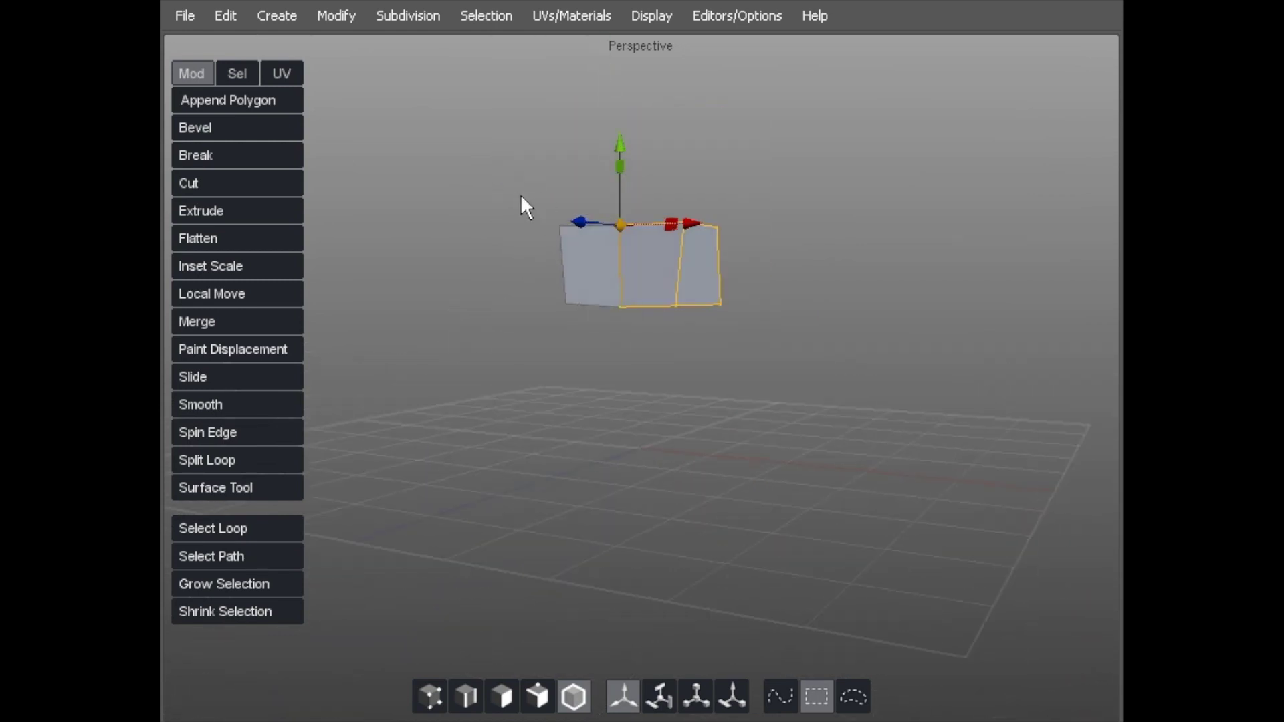
drag(616, 143, 648, 95)
scroll(607, 158, up, 3)
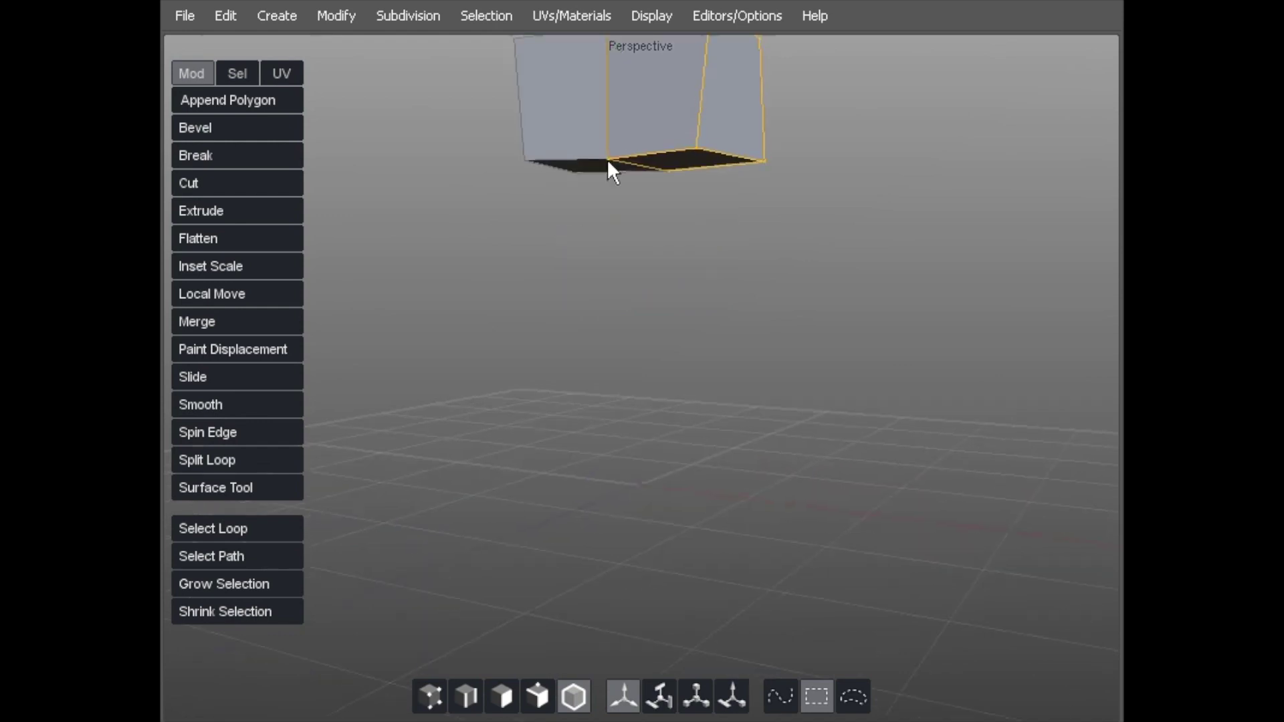
scroll(608, 159, down, 5)
- Orbit around the raised box to inspect it, including its underside
middle_drag(504, 250, 600, 115)
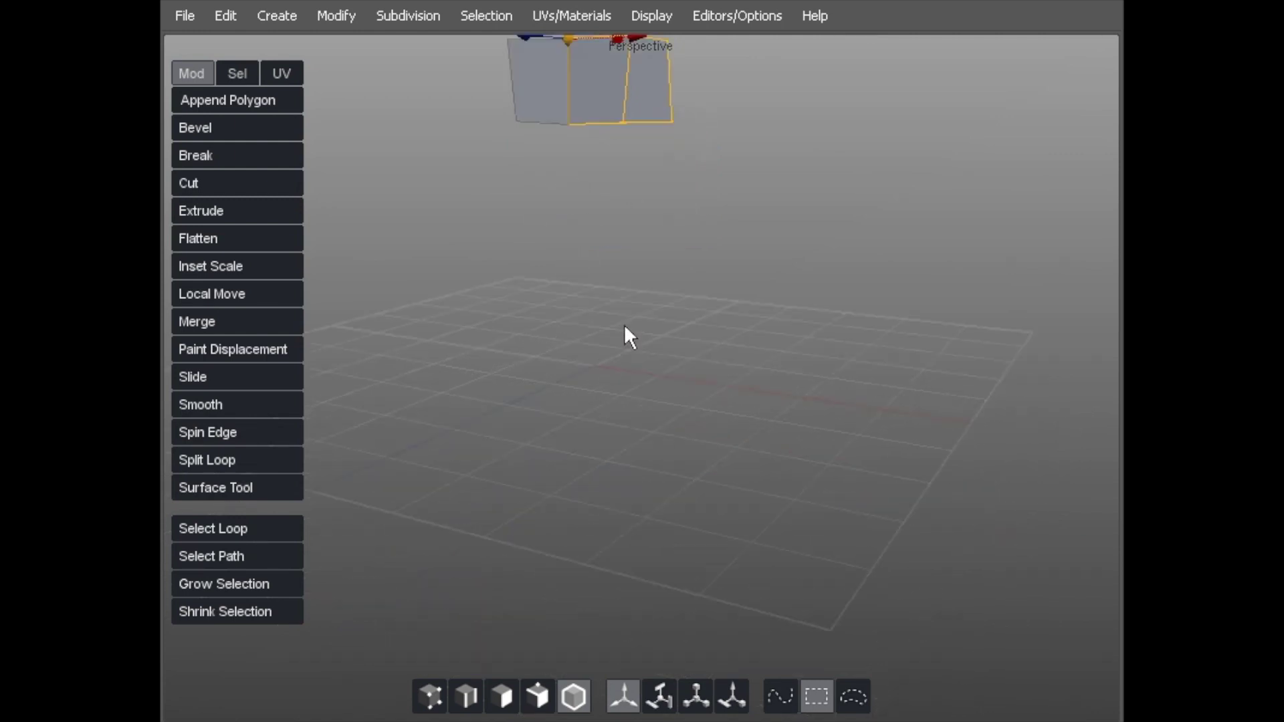
middle_drag(625, 332, 491, 381)
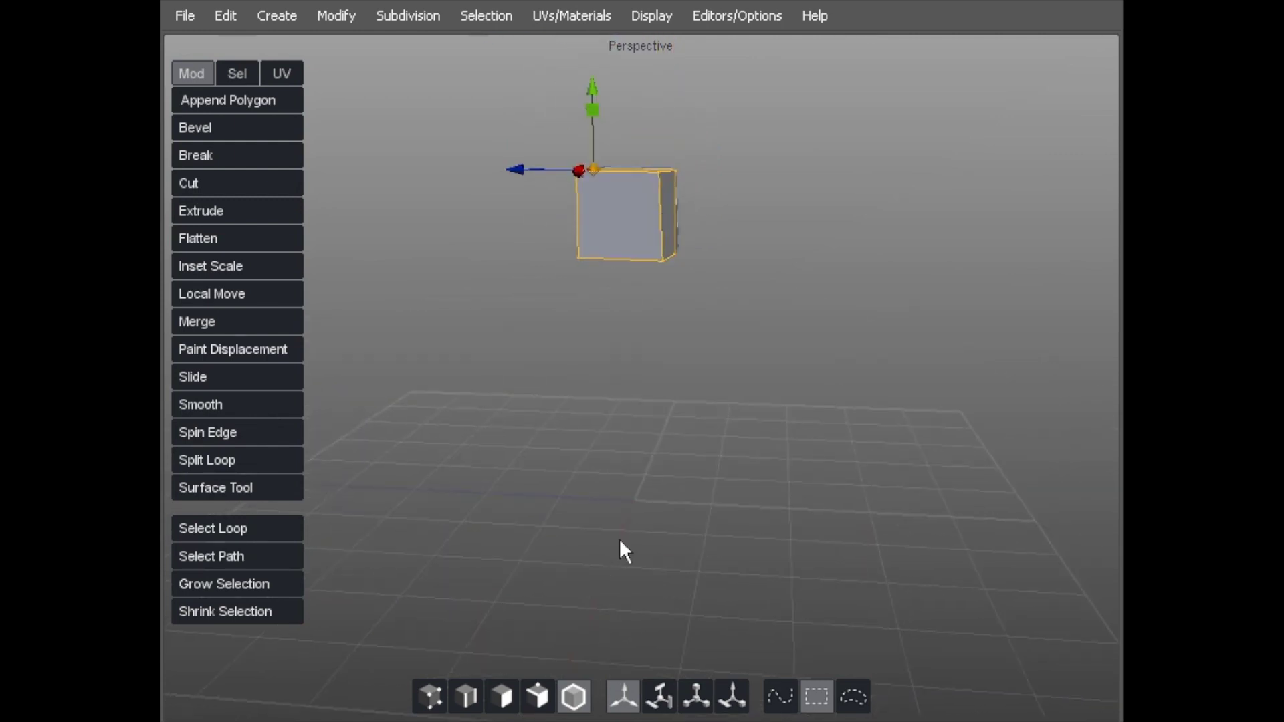
middle_drag(622, 547, 681, 351)
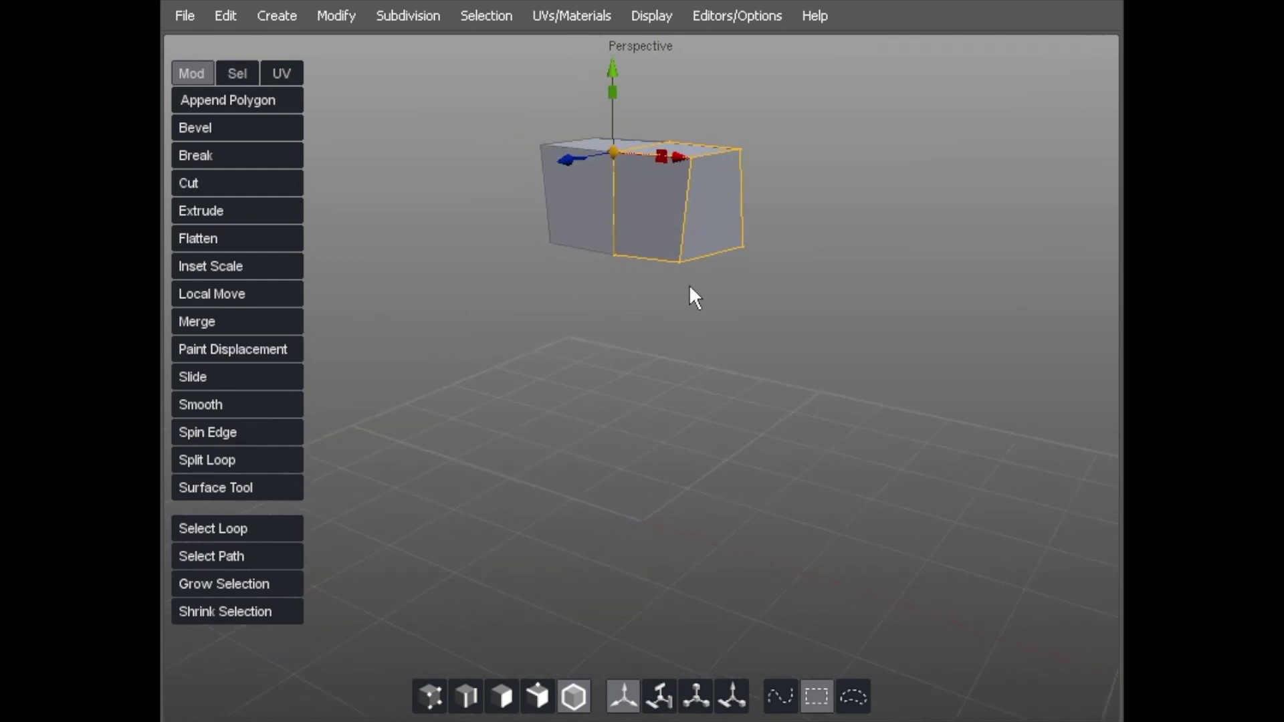
middle_drag(664, 287, 653, 285)
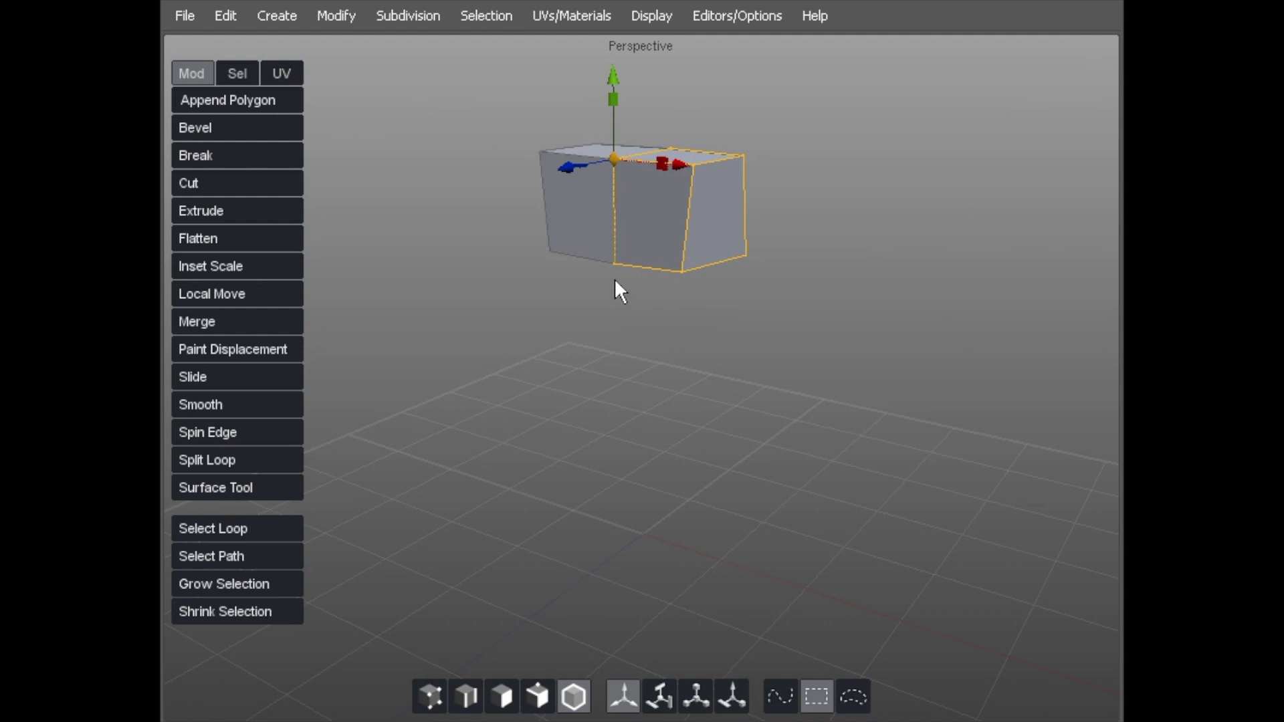
middle_drag(615, 280, 615, 278)
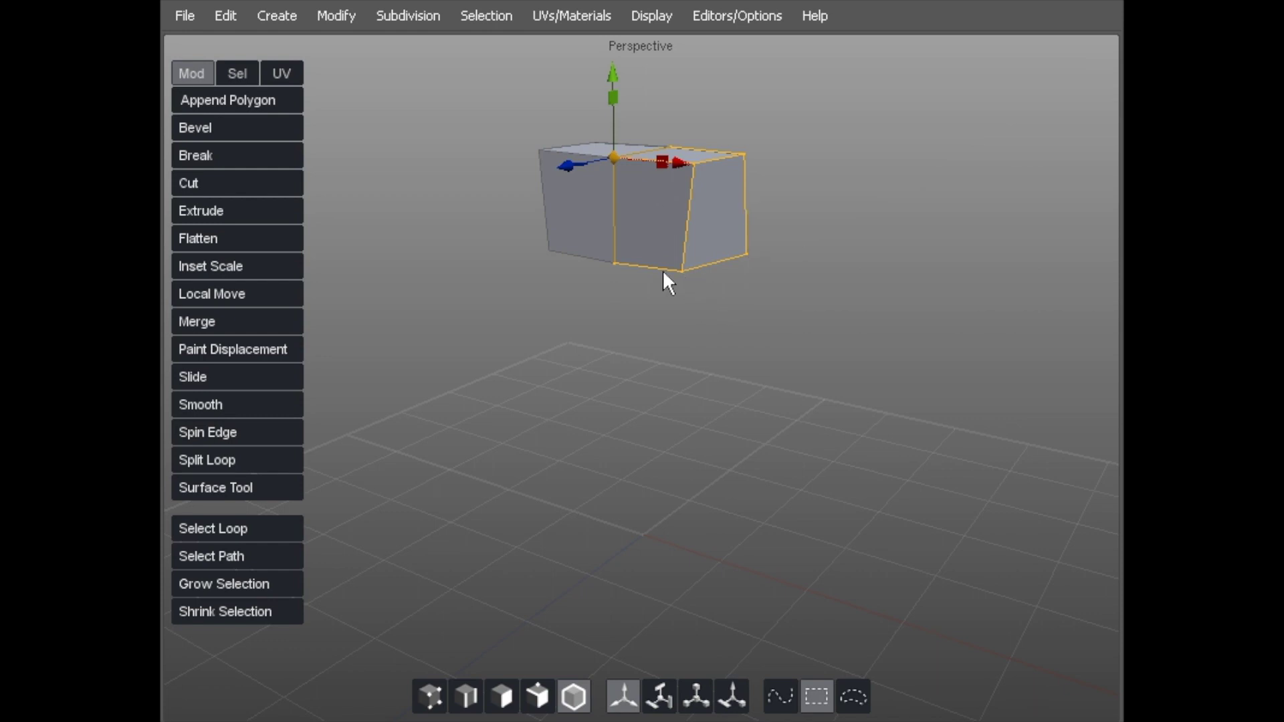
alt+middle_drag(643, 232, 644, 252)
alt+drag(646, 256, 680, 134)
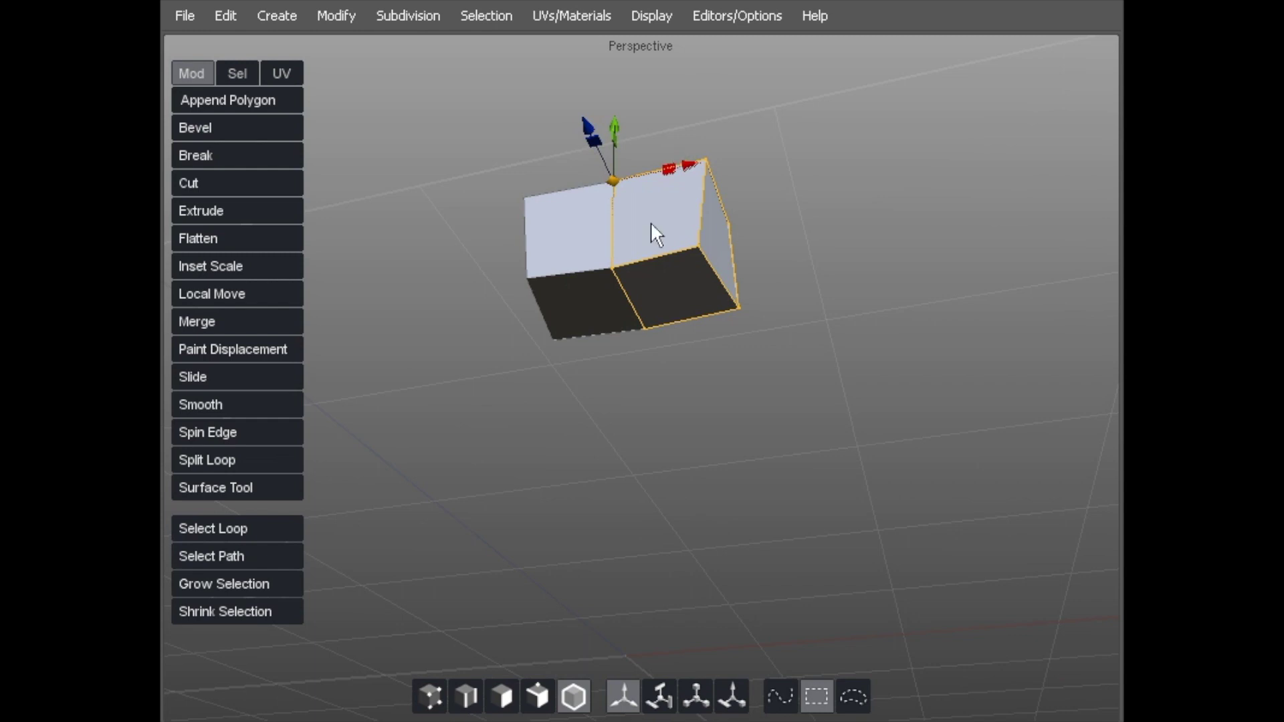
key(F11)
- Select the box's bottom faces and move them up to shorten it
click(662, 286)
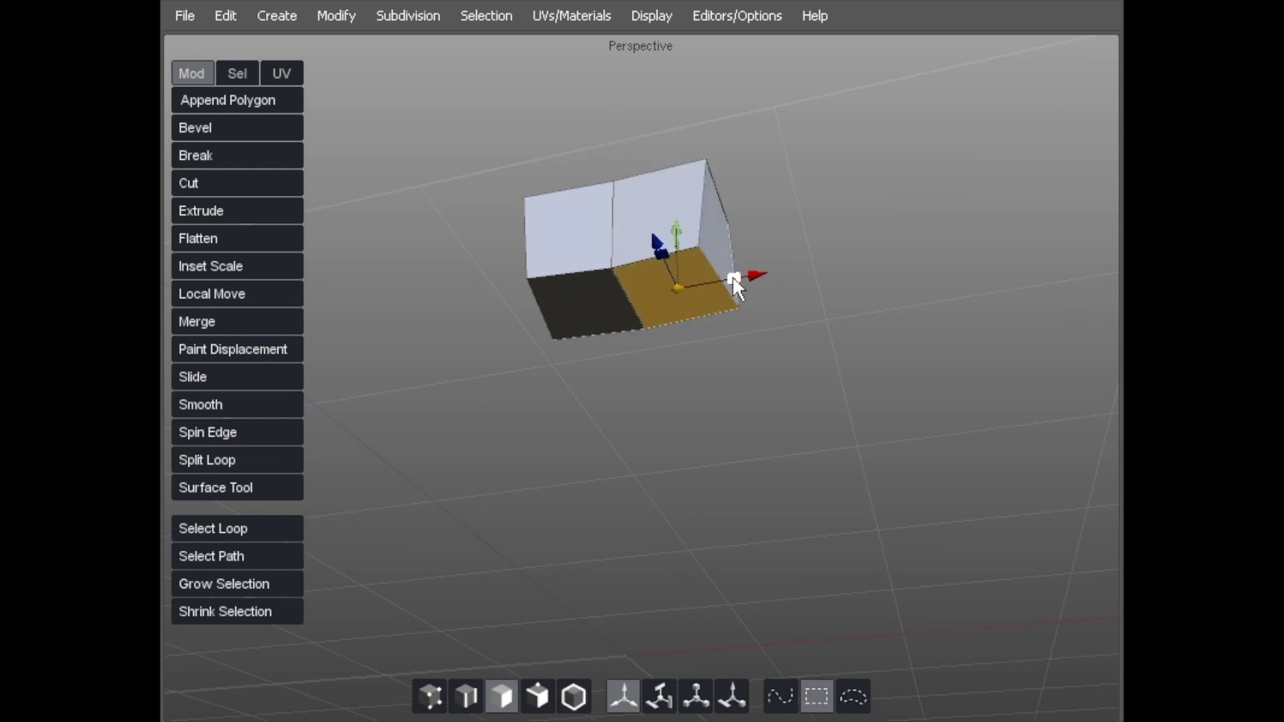
alt+drag(681, 266, 642, 301)
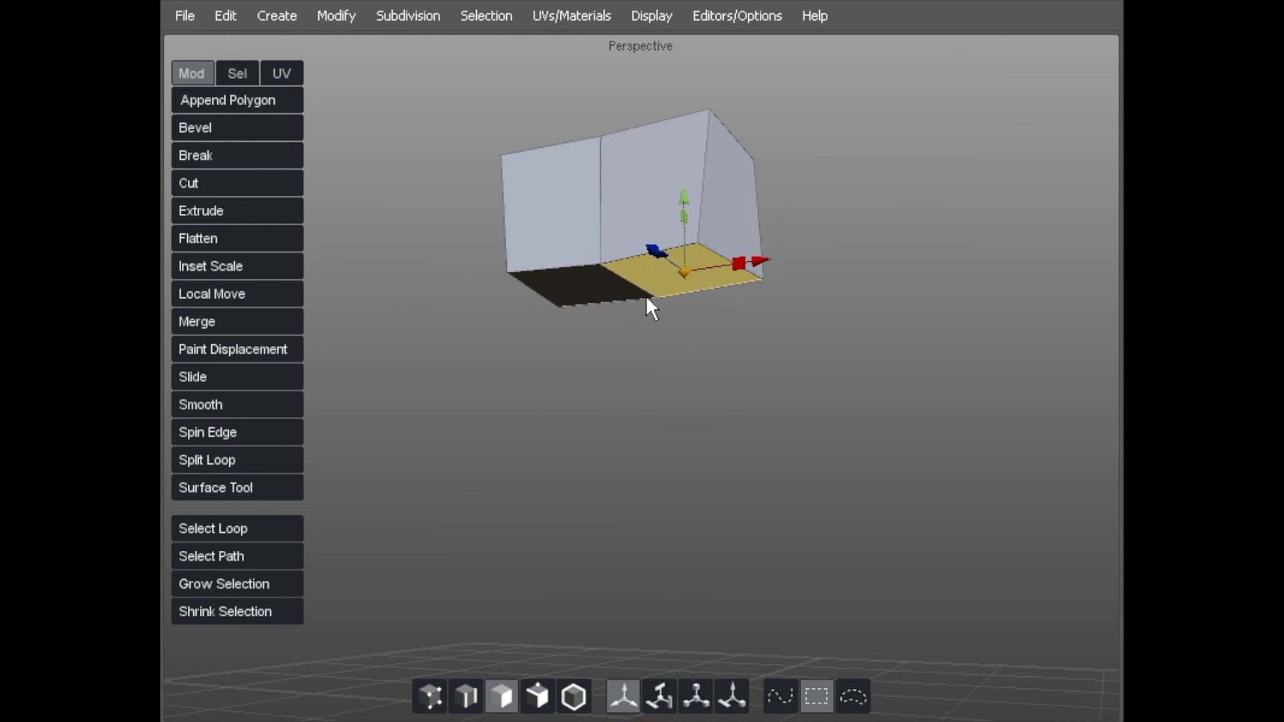
drag(683, 198, 688, 143)
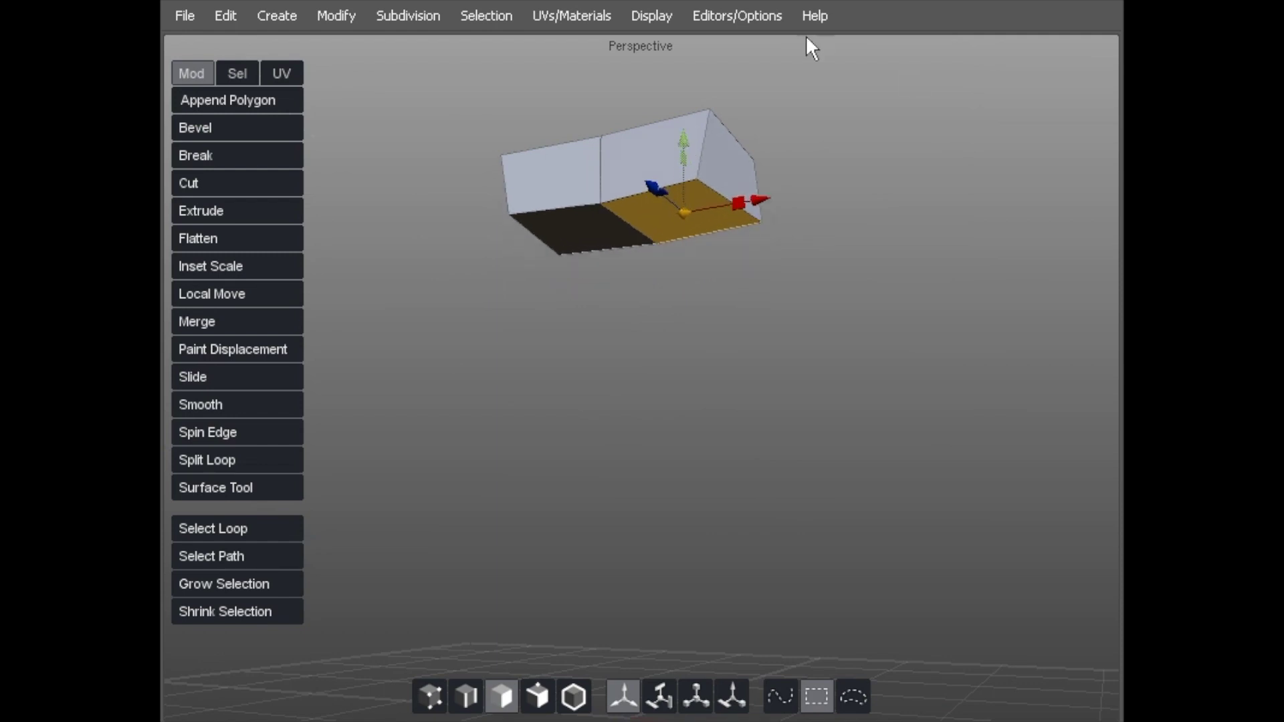
- Extrude the bottom faces and push them down to form a second row
key(z)
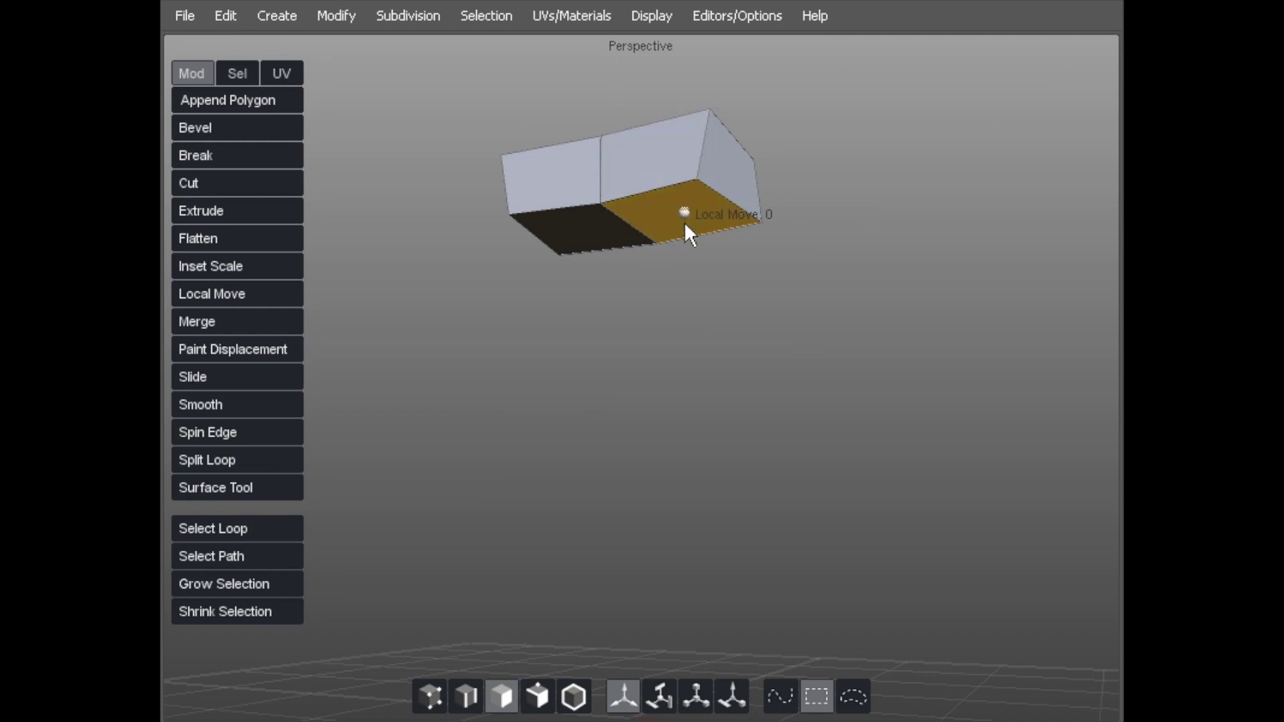
alt+middle_drag(657, 201, 684, 304)
alt+right_drag(684, 305, 721, 263)
alt+drag(721, 263, 720, 313)
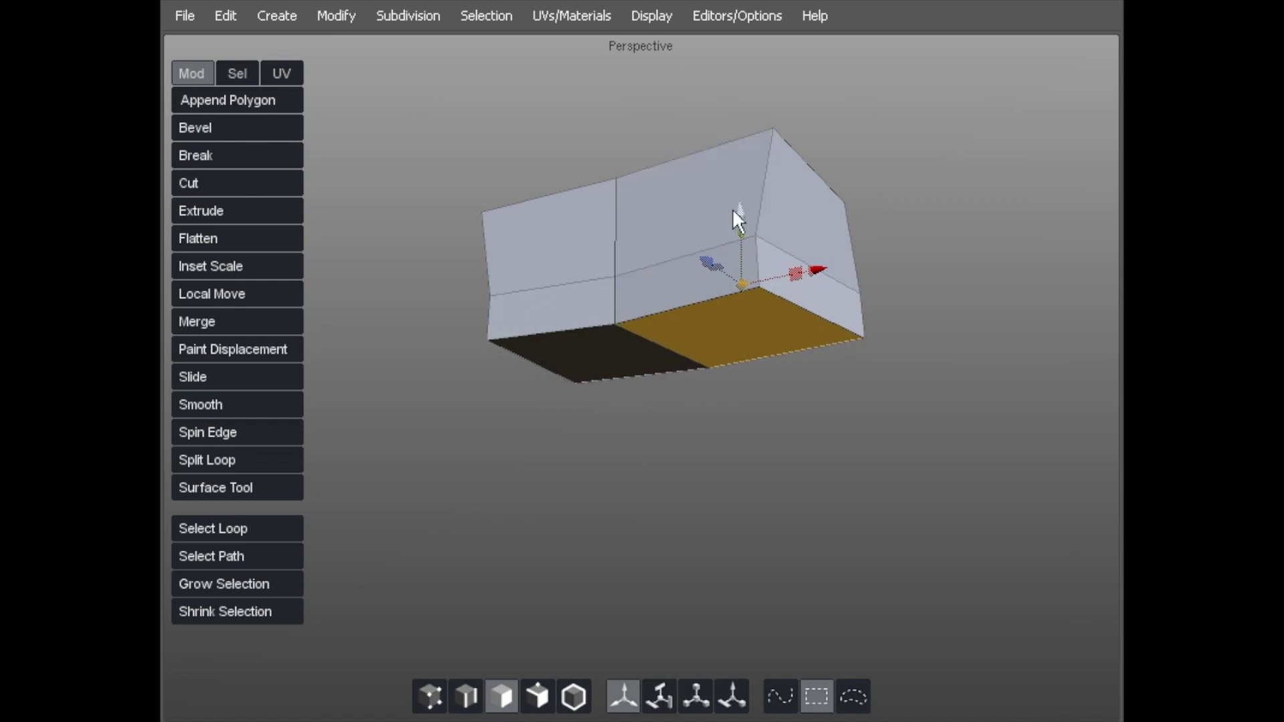
mouse_move(737, 214)
mouse_down()
mouse_move(747, 336)
mouse_move(736, 230)
mouse_up()
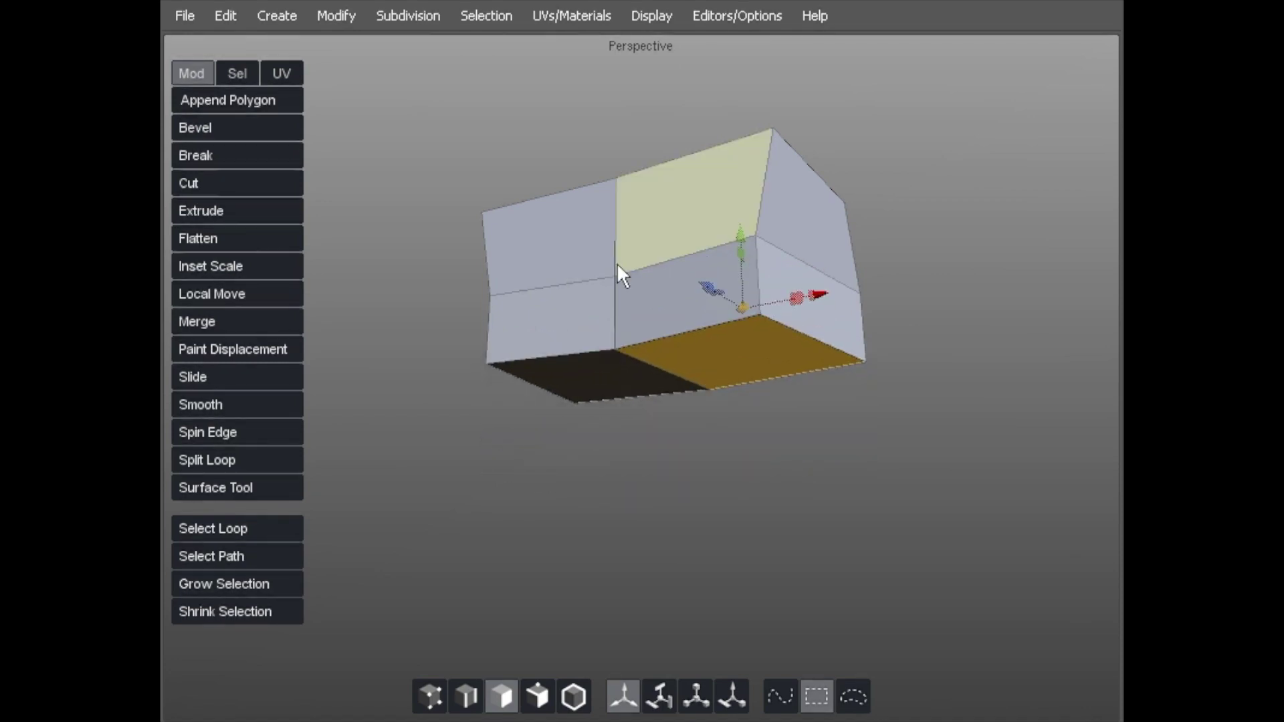
alt+middle_drag(617, 263, 578, 201)
alt+drag(578, 202, 631, 224)
click(736, 221)
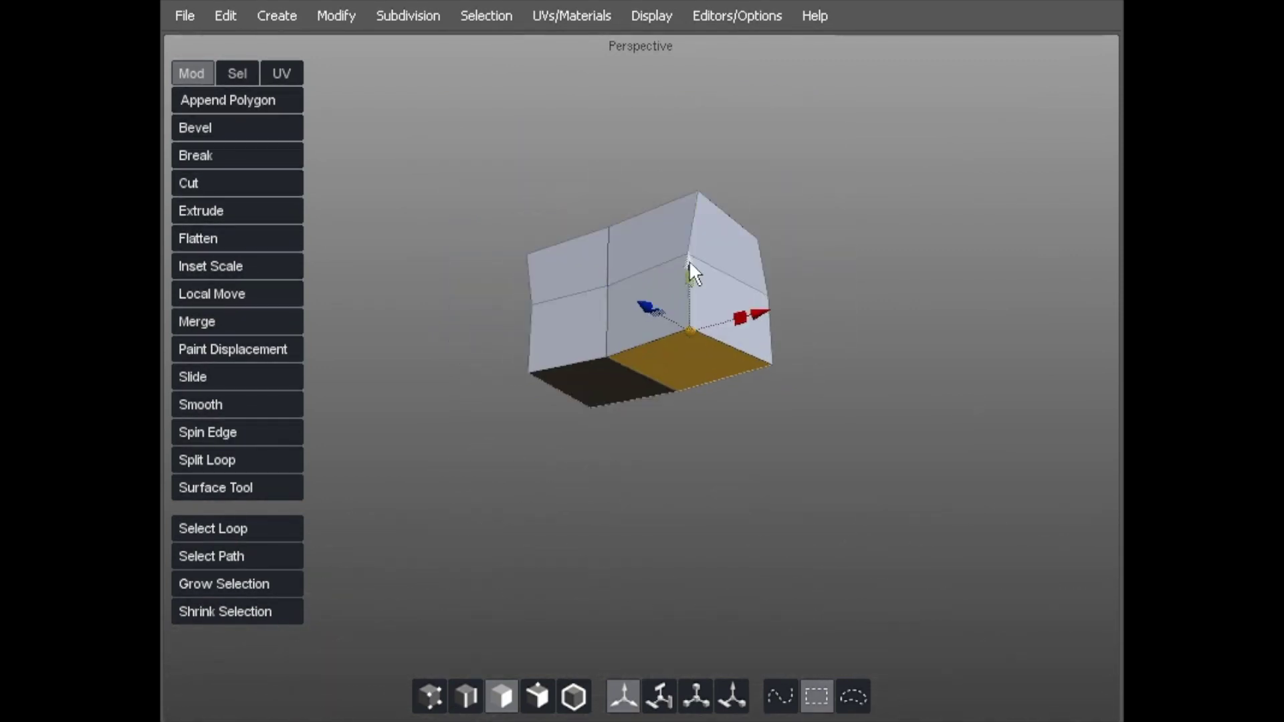
alt+drag(697, 267, 863, 247)
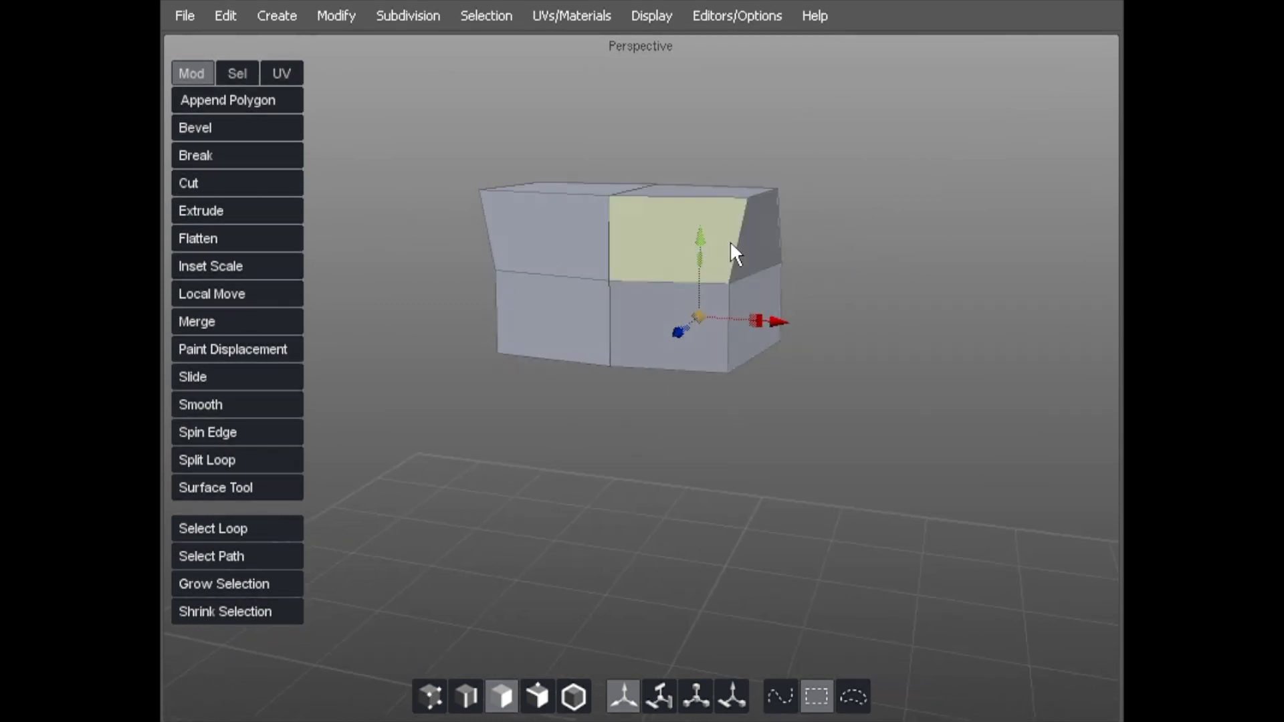
mouse_move(730, 242)
alt+mouse_down()
mouse_move(796, 218)
mouse_move(692, 280)
mouse_move(778, 221)
mouse_move(658, 262)
mouse_move(721, 166)
mouse_move(716, 176)
mouse_move(920, 212)
mouse_move(912, 255)
mouse_move(699, 270)
mouse_move(710, 266)
mouse_move(673, 247)
mouse_move(714, 246)
alt+mouse_up()
alt+right_drag(713, 242, 637, 252)
click(628, 249)
alt+drag(624, 245, 620, 252)
mouse_move(620, 252)
alt+middle_down()
mouse_move(737, 287)
mouse_move(685, 248)
mouse_move(770, 245)
mouse_move(616, 229)
mouse_move(640, 243)
alt+middle_up()
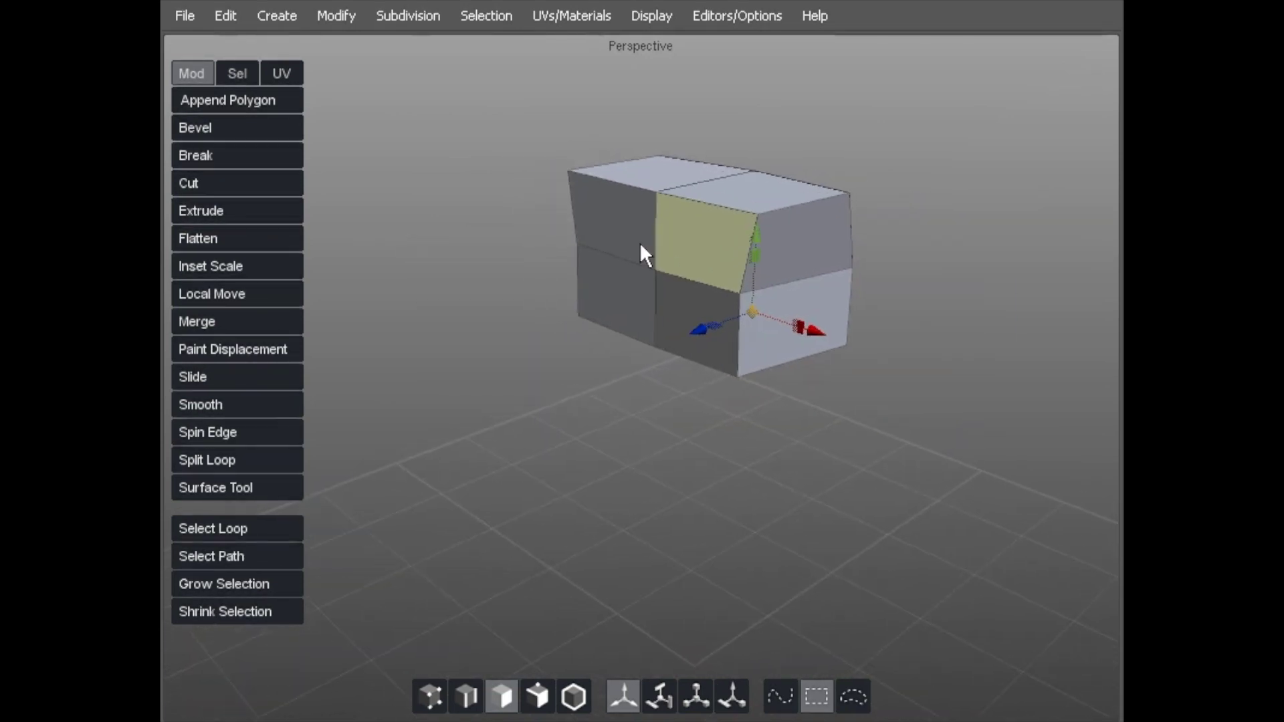
alt+drag(640, 244, 691, 214)
mouse_move(692, 214)
alt+right_down()
mouse_move(680, 212)
mouse_move(698, 210)
alt+right_up()
alt+drag(700, 213, 587, 108)
alt+middle_drag(572, 261, 552, 247)
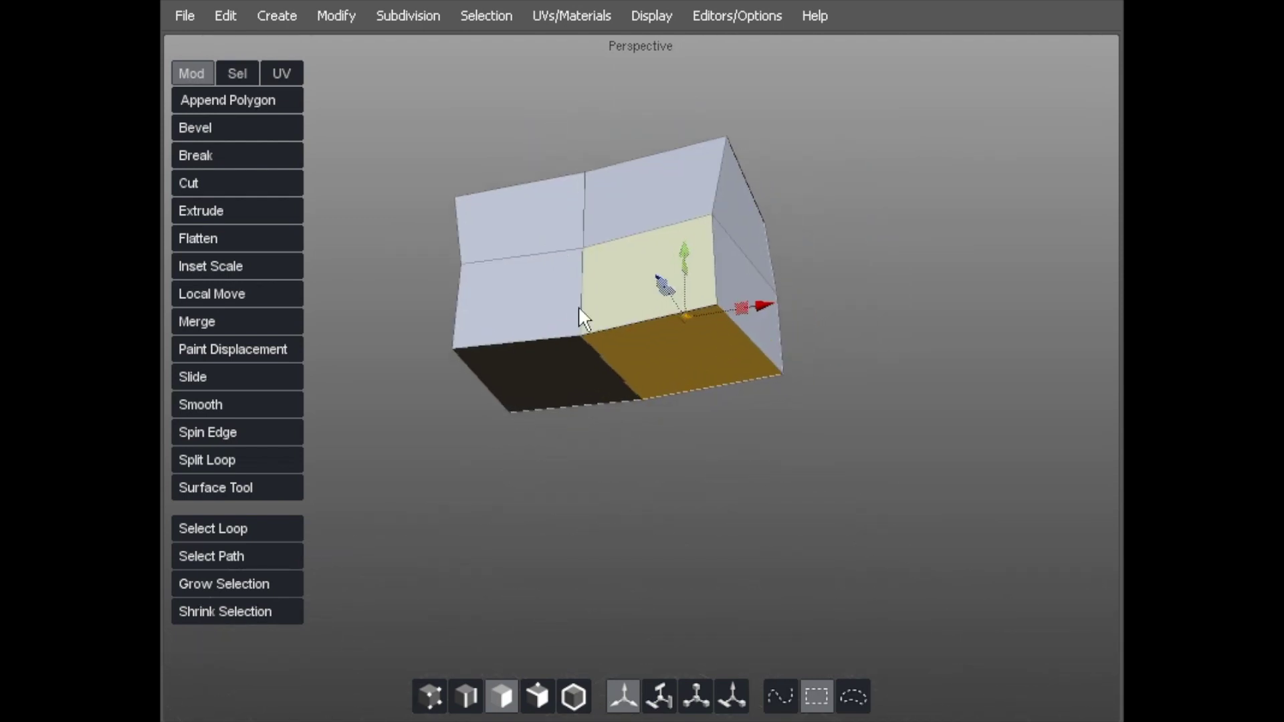
alt+drag(565, 289, 671, 301)
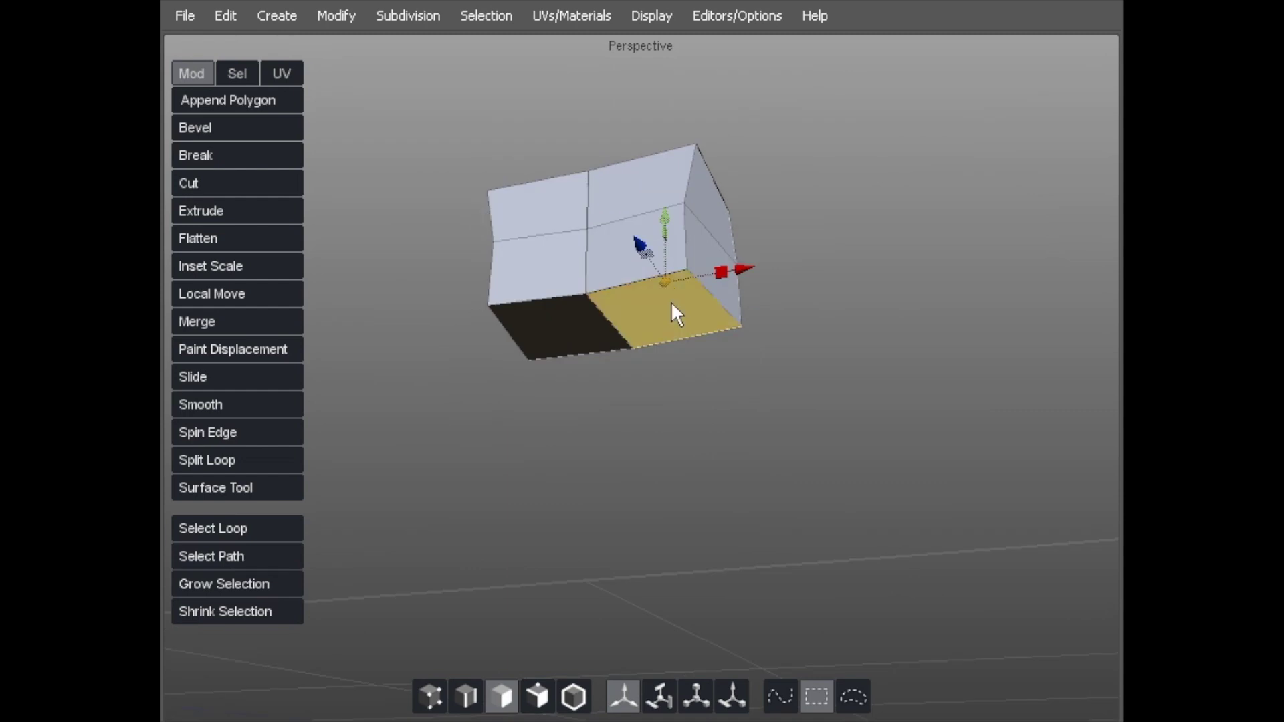
- Extrude the bottom faces about 0.48 downward to add another row to the box
key(z)
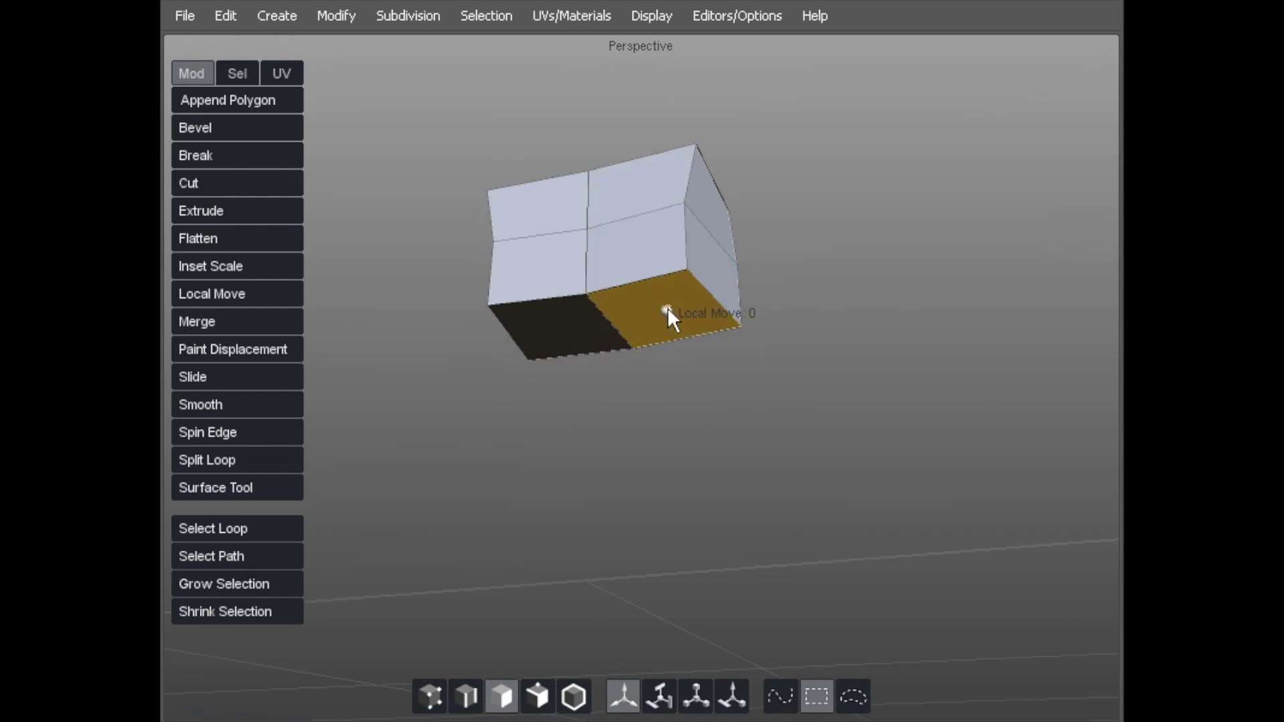
mouse_move(667, 309)
mouse_down()
mouse_move(744, 307)
mouse_move(678, 300)
mouse_up()
mouse_move(670, 383)
mouse_down()
mouse_move(736, 367)
mouse_move(925, 278)
mouse_move(797, 275)
mouse_move(773, 210)
mouse_move(516, 249)
mouse_move(794, 277)
mouse_move(804, 290)
mouse_up()
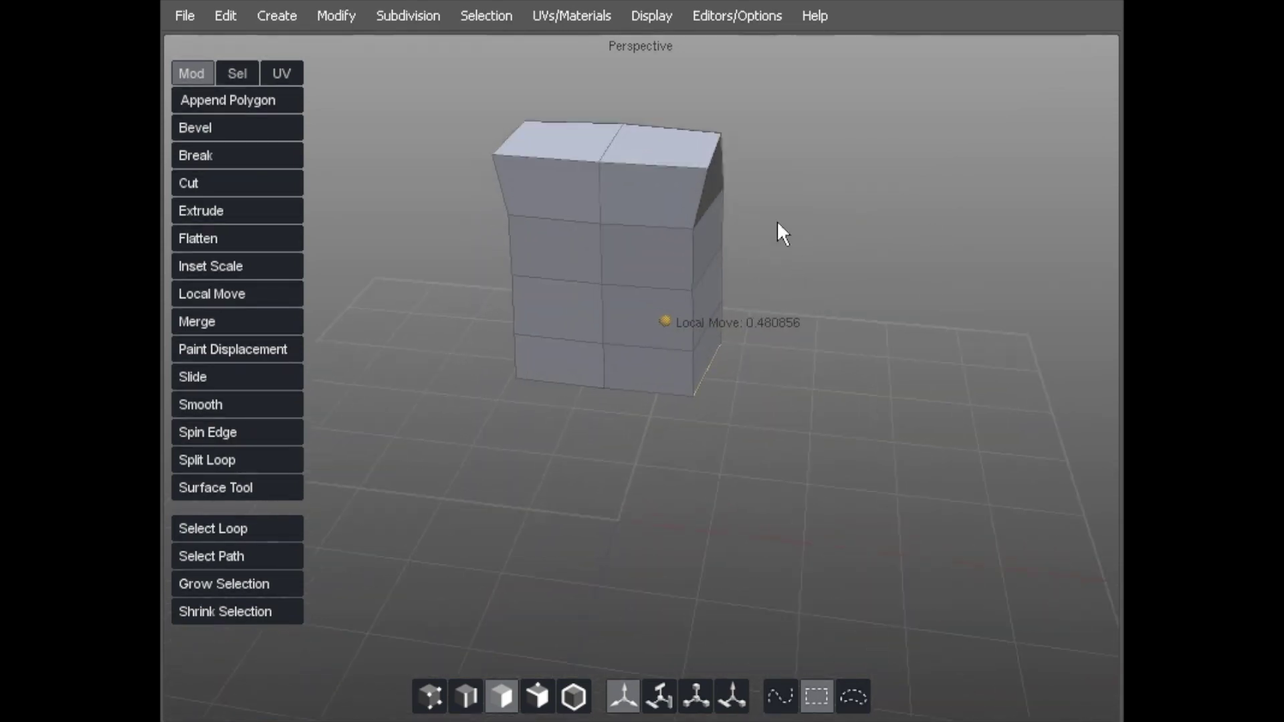
alt+drag(777, 219, 662, 217)
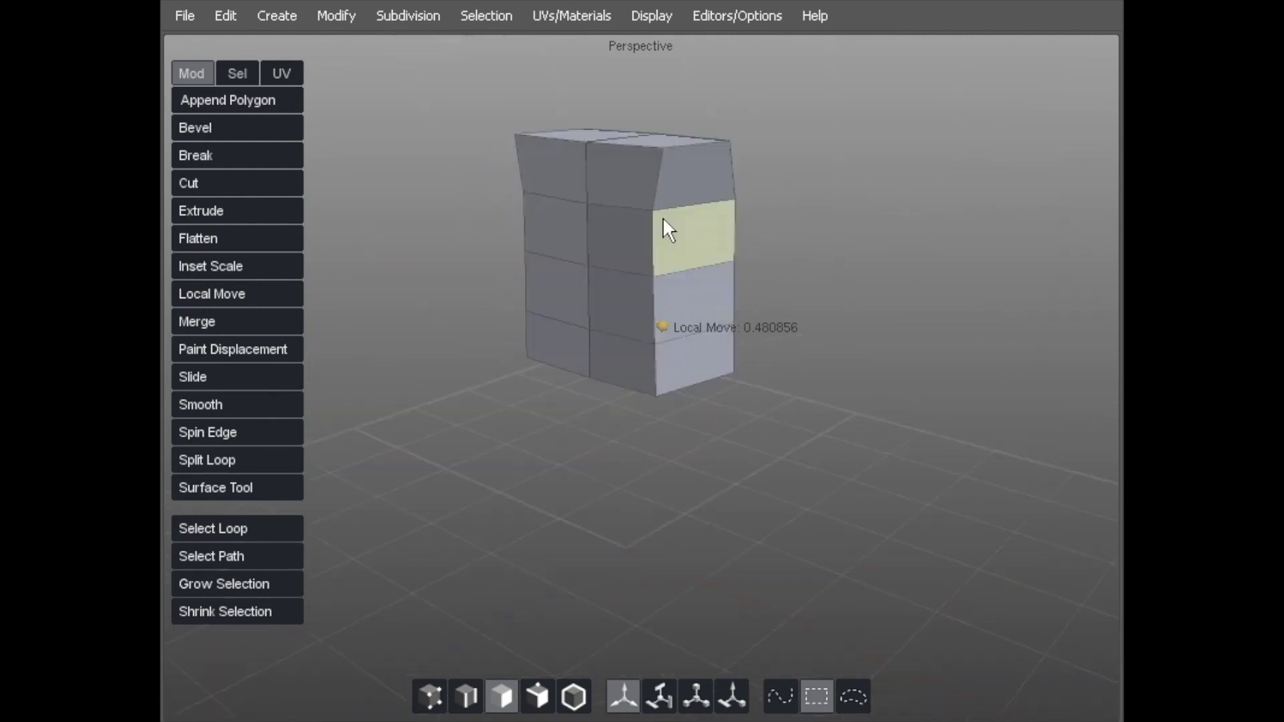
middle_drag(663, 221, 651, 279)
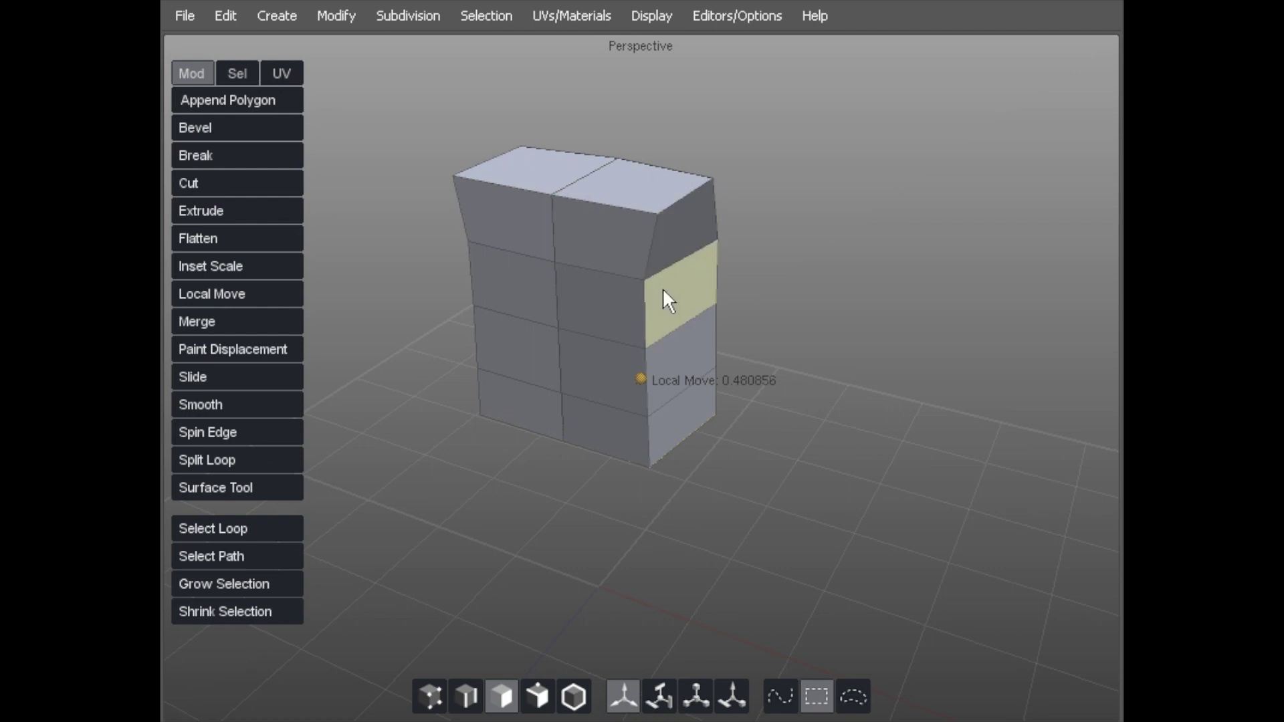
middle_drag(609, 270, 636, 404)
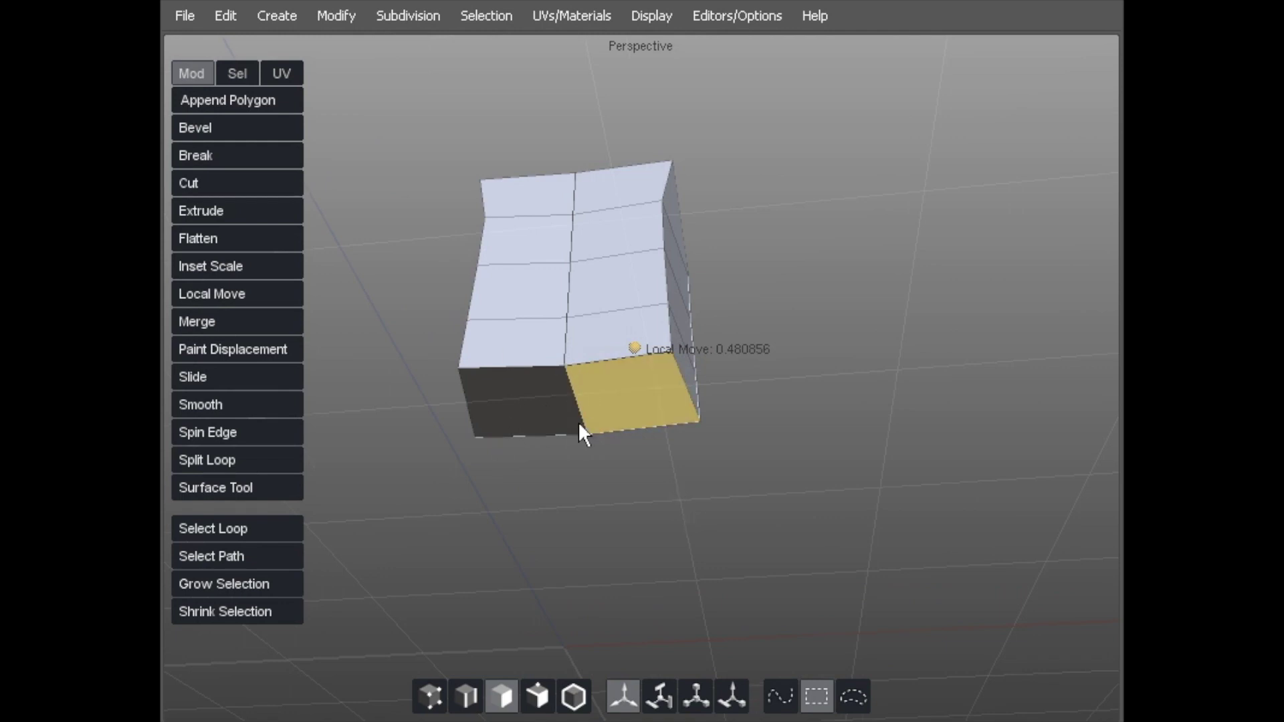
mouse_move(578, 408)
middle_down()
mouse_move(573, 396)
mouse_move(572, 411)
middle_up()
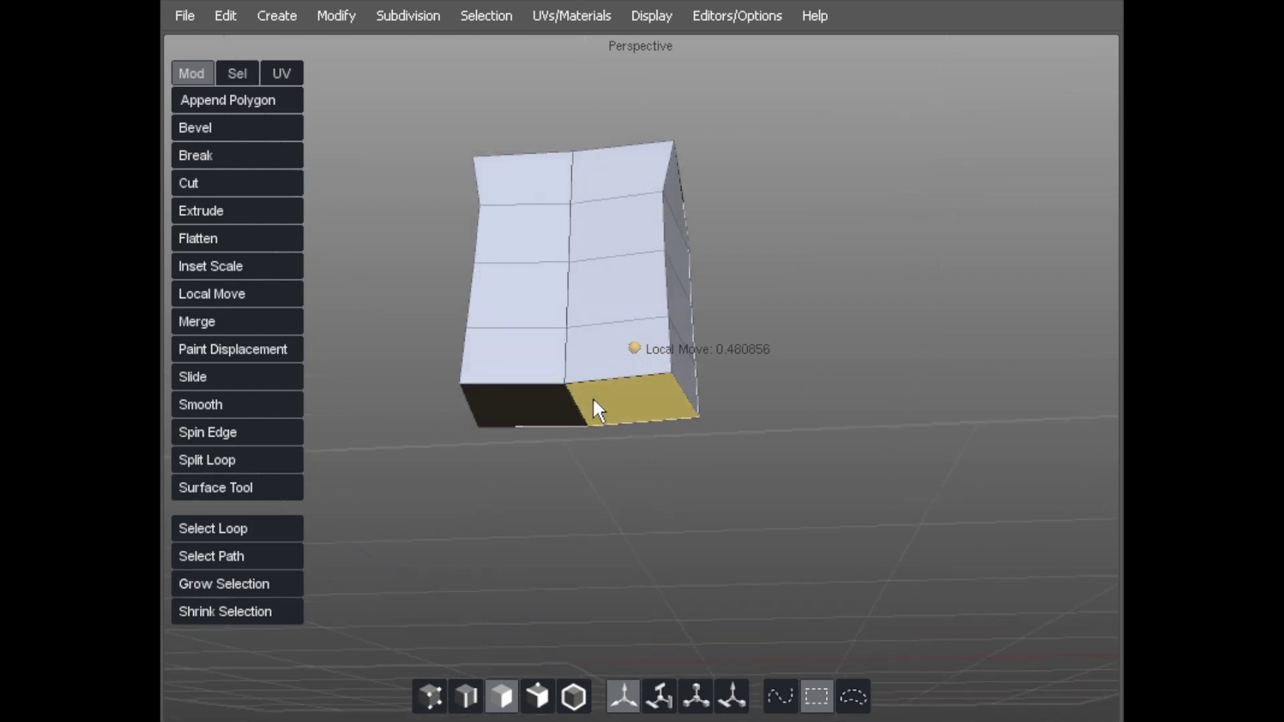
- Select a horizontal edge on the box front and split its edge ring into vertical loops
key(s)
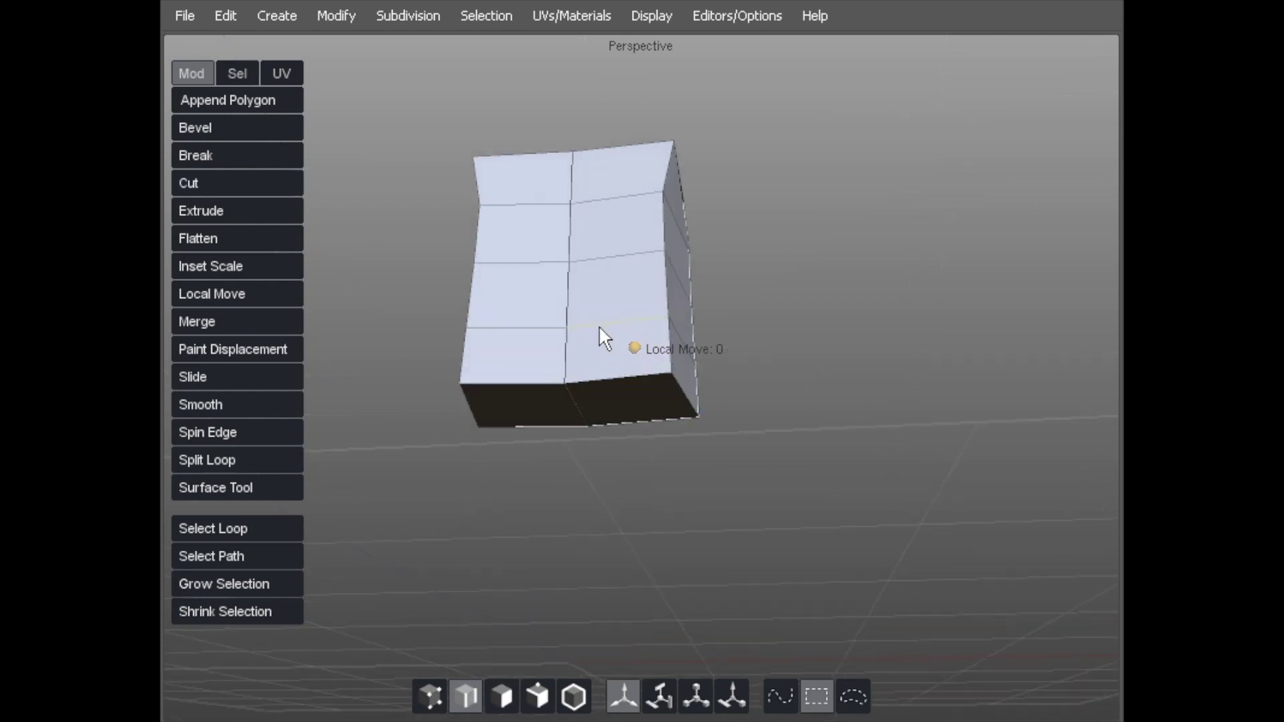
click(600, 327)
middle_drag(600, 322, 590, 375)
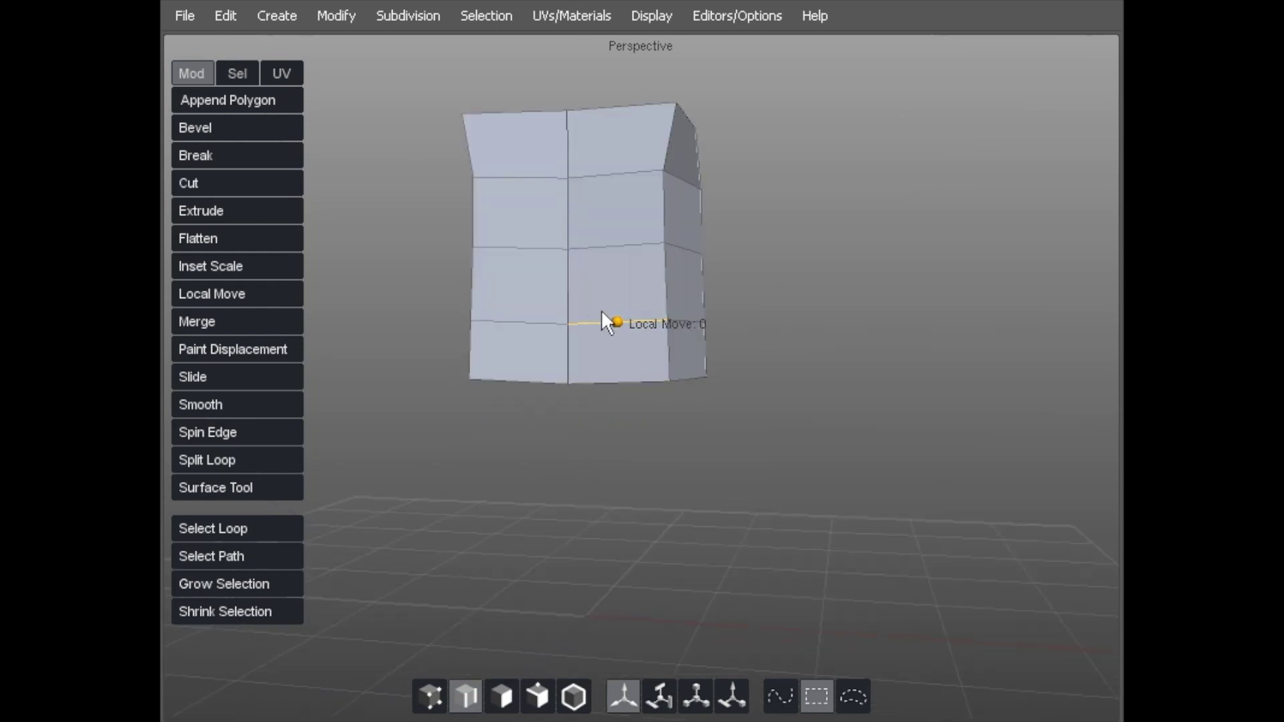
key(Escape)
mouse_move(601, 312)
middle_down()
mouse_move(608, 298)
mouse_move(619, 306)
middle_up()
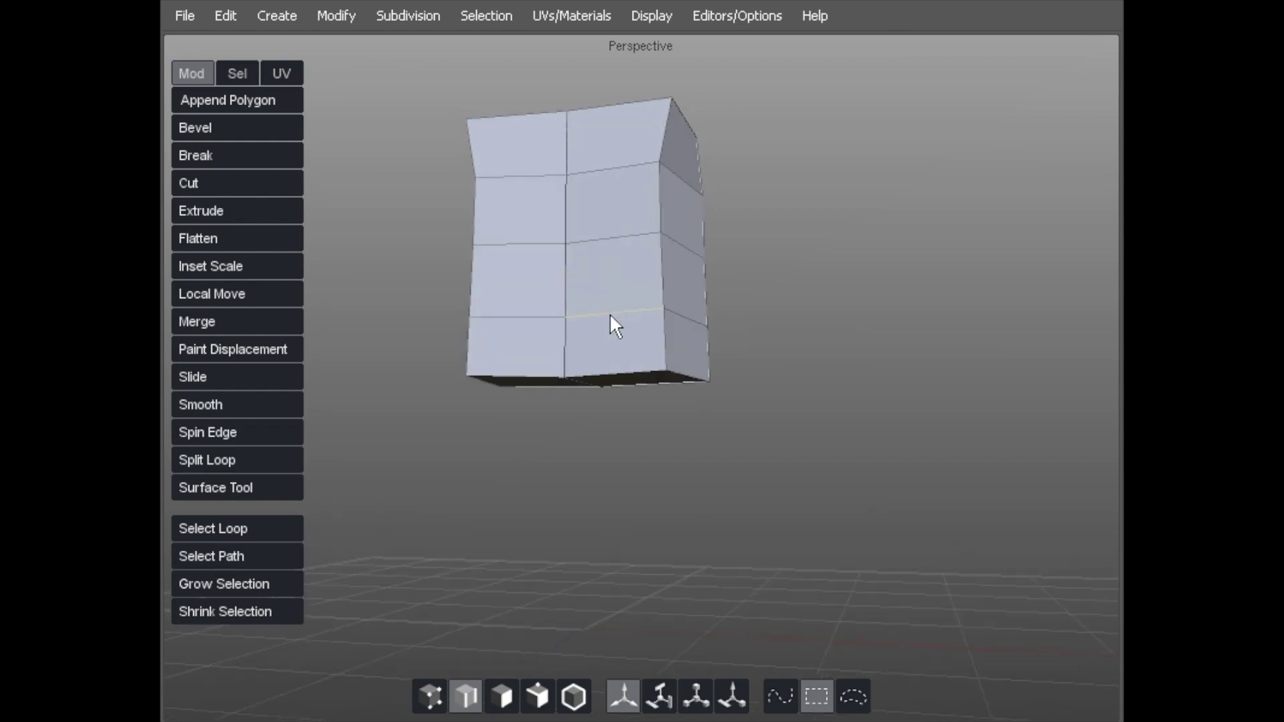
click(610, 315)
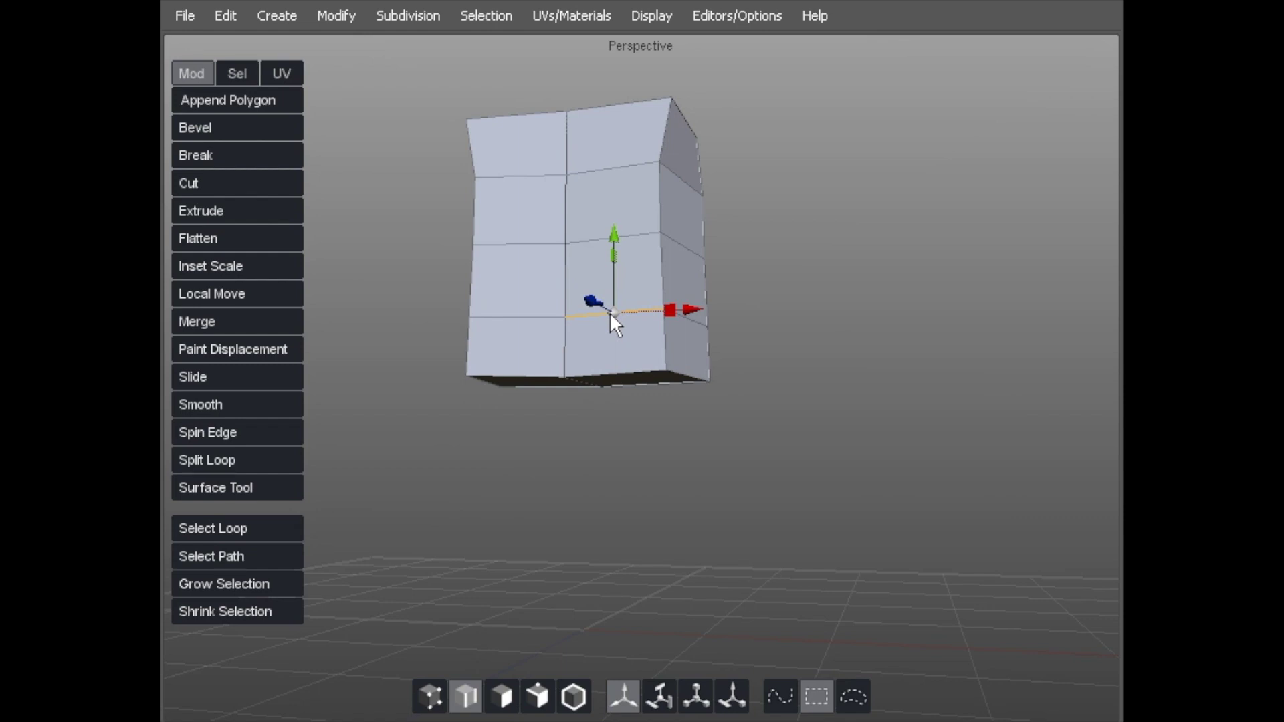
key(shift+x)
middle_drag(590, 252, 594, 322)
middle_drag(632, 127, 427, 82)
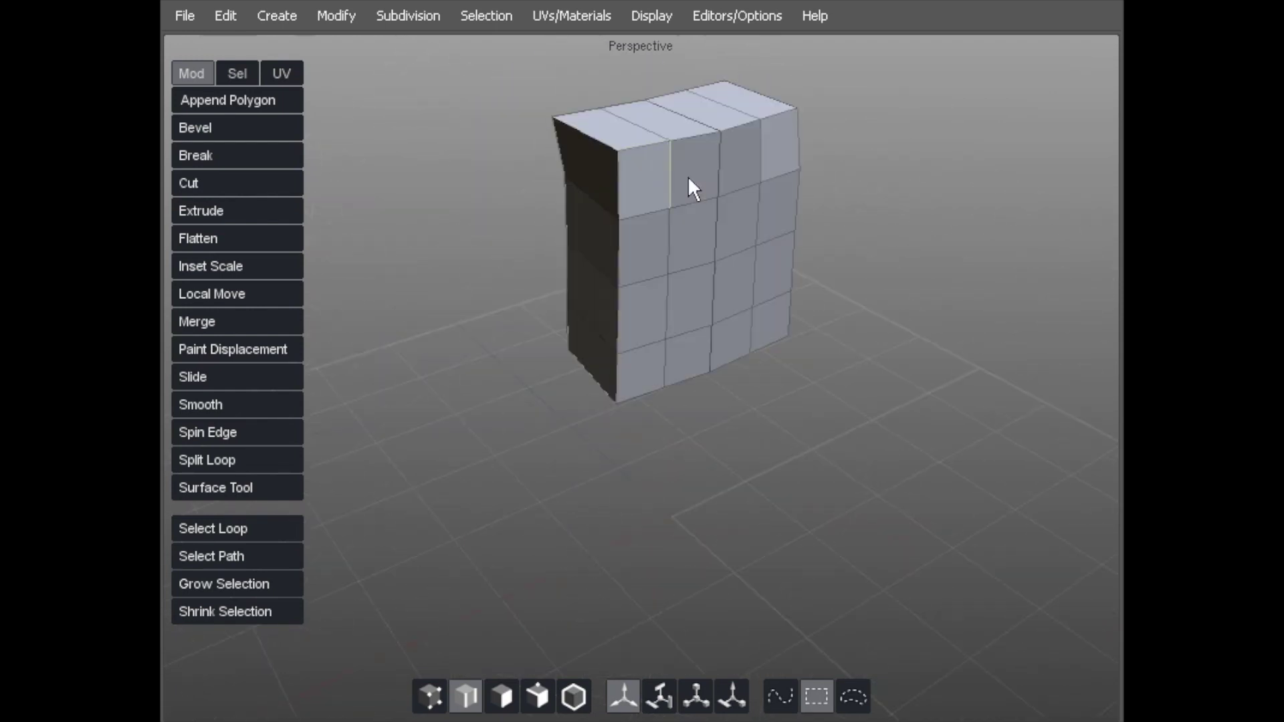
middle_drag(648, 364, 679, 171)
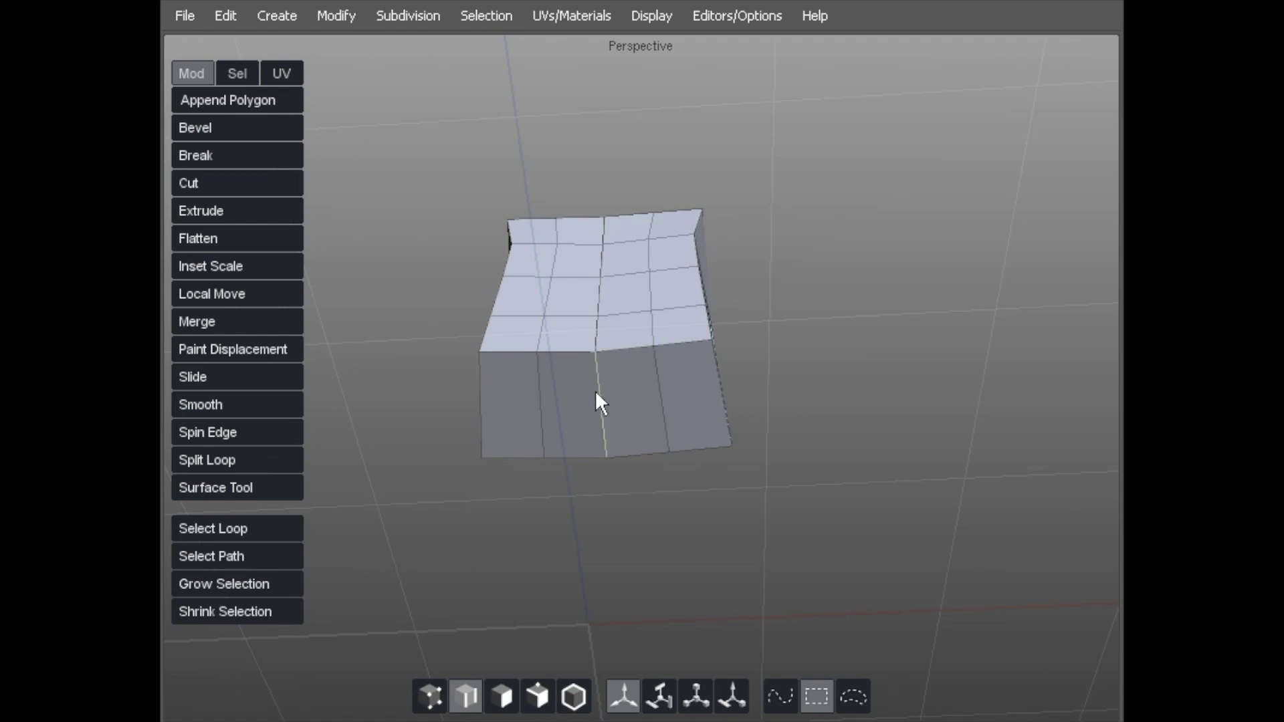
- Pull the right-side and top corner vertices inward to taper the torso
key(1)
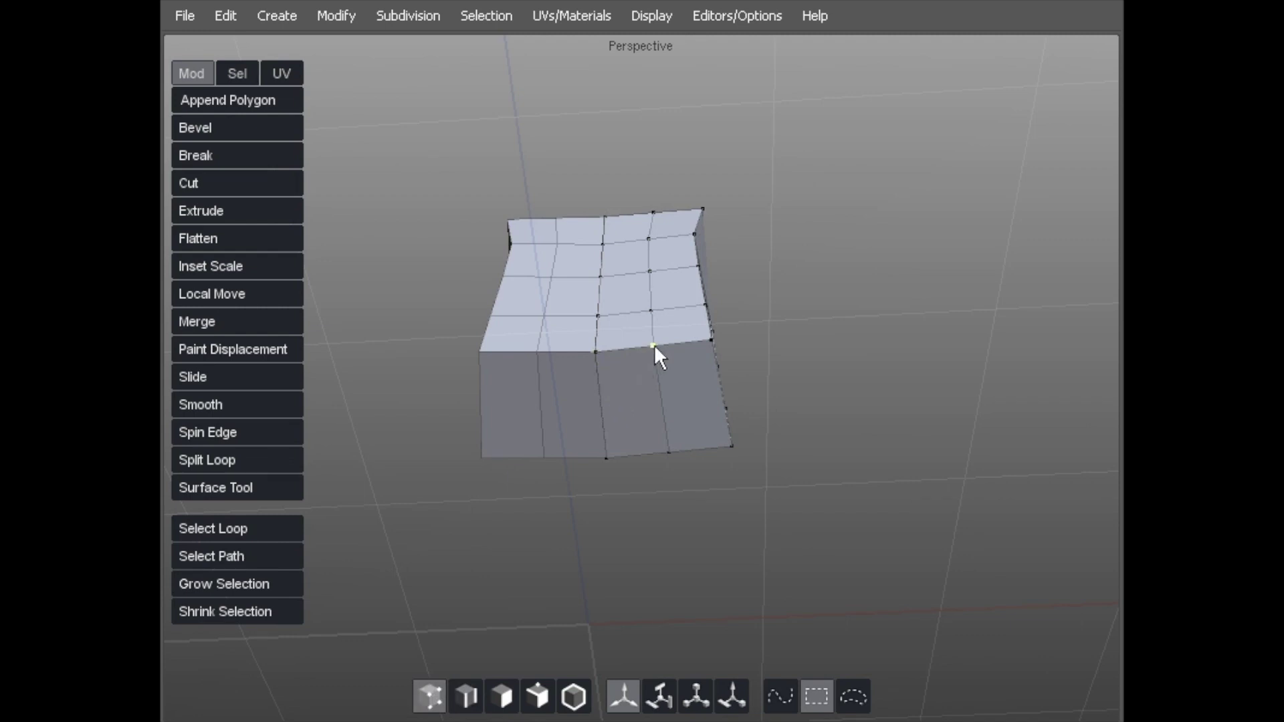
drag(654, 345, 634, 276)
drag(642, 239, 674, 340)
drag(666, 440, 620, 441)
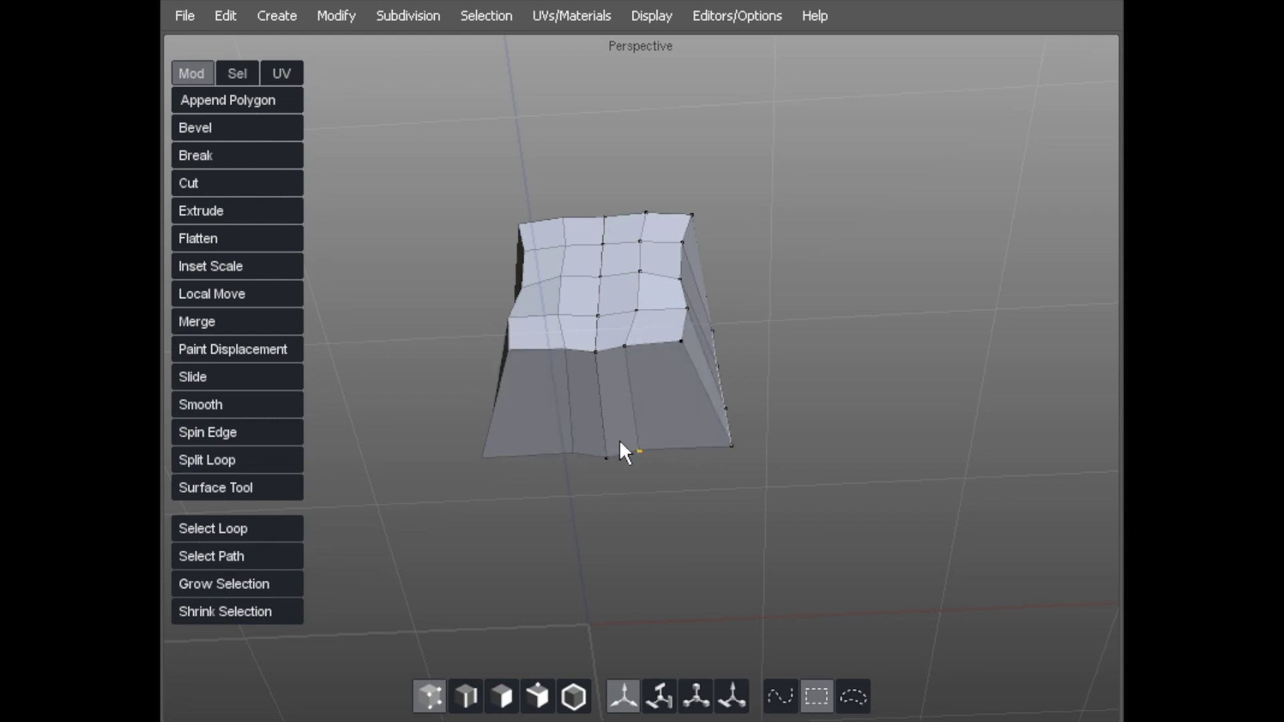
middle_drag(611, 407, 636, 350)
alt+right_drag(636, 350, 758, 310)
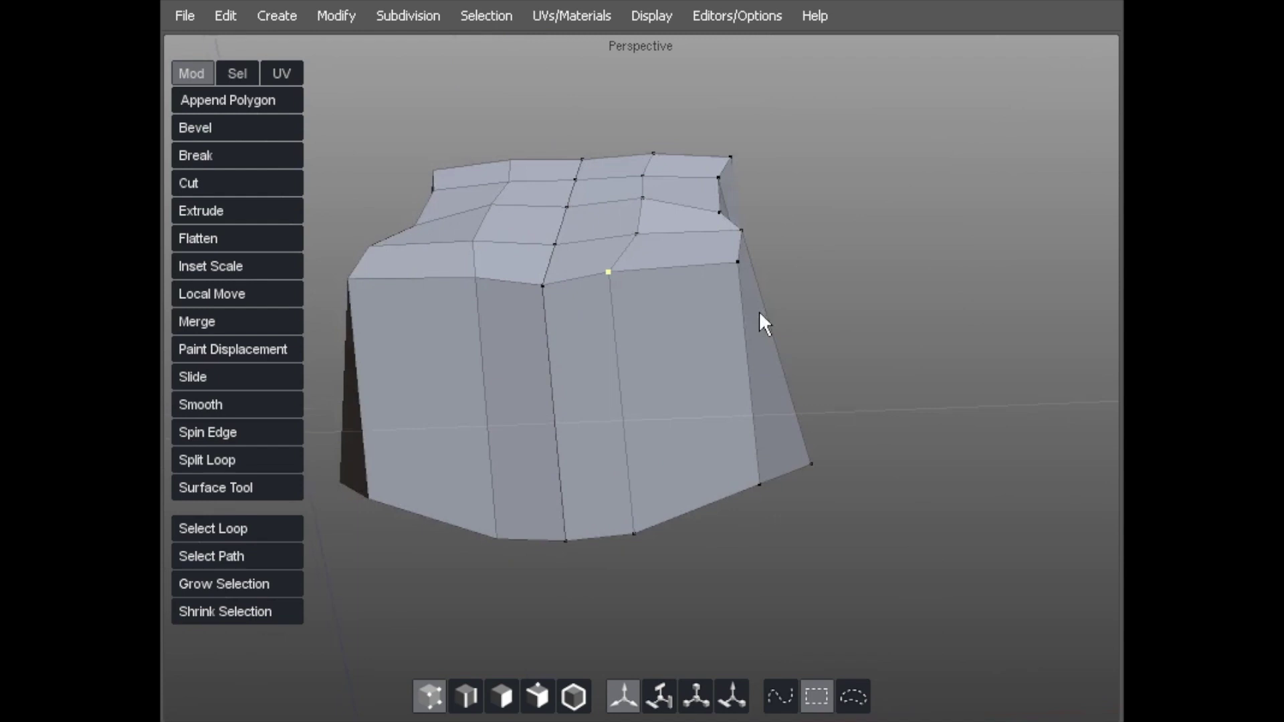
alt+drag(758, 310, 727, 264)
drag(864, 197, 789, 198)
drag(803, 123, 805, 137)
- Pull the left-edge vertices down and widen the lower vertices to round the outline
middle_drag(804, 71, 508, 418)
mouse_move(517, 396)
mouse_down()
mouse_move(520, 431)
mouse_move(515, 410)
mouse_up()
mouse_move(510, 337)
mouse_down()
mouse_move(517, 364)
mouse_move(526, 337)
mouse_up()
drag(536, 306, 536, 303)
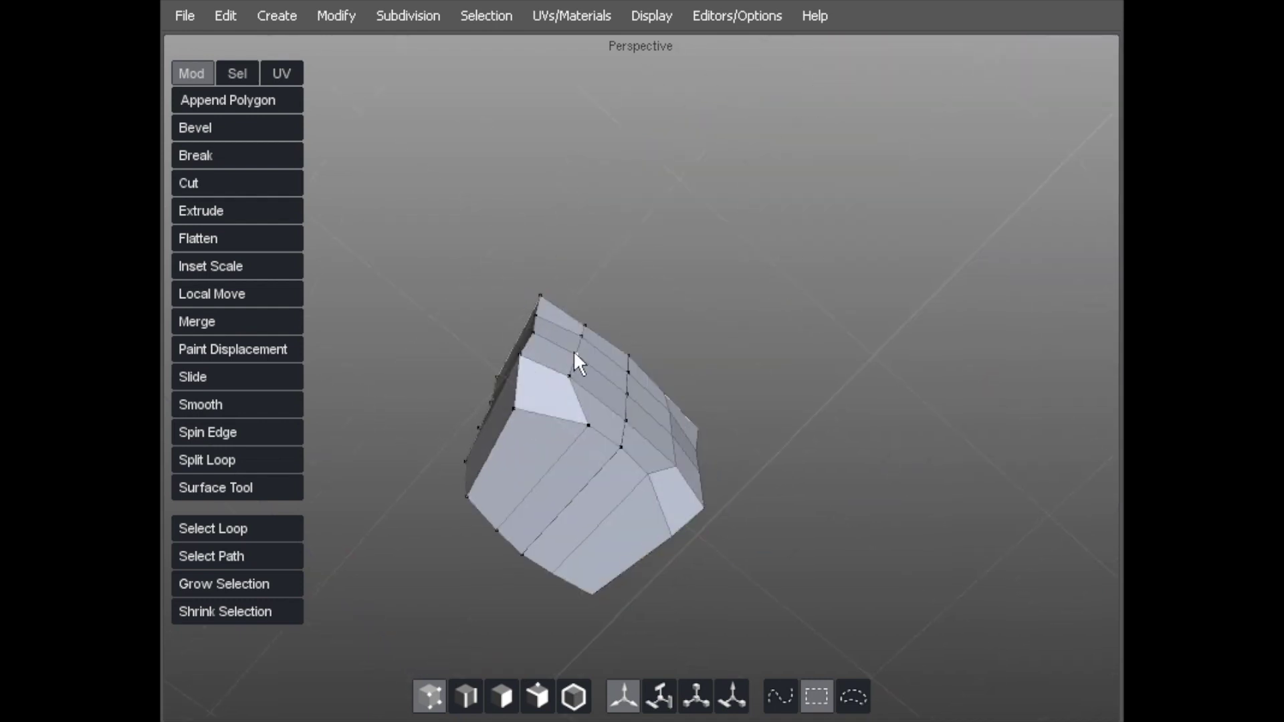
middle_drag(459, 392, 708, 288)
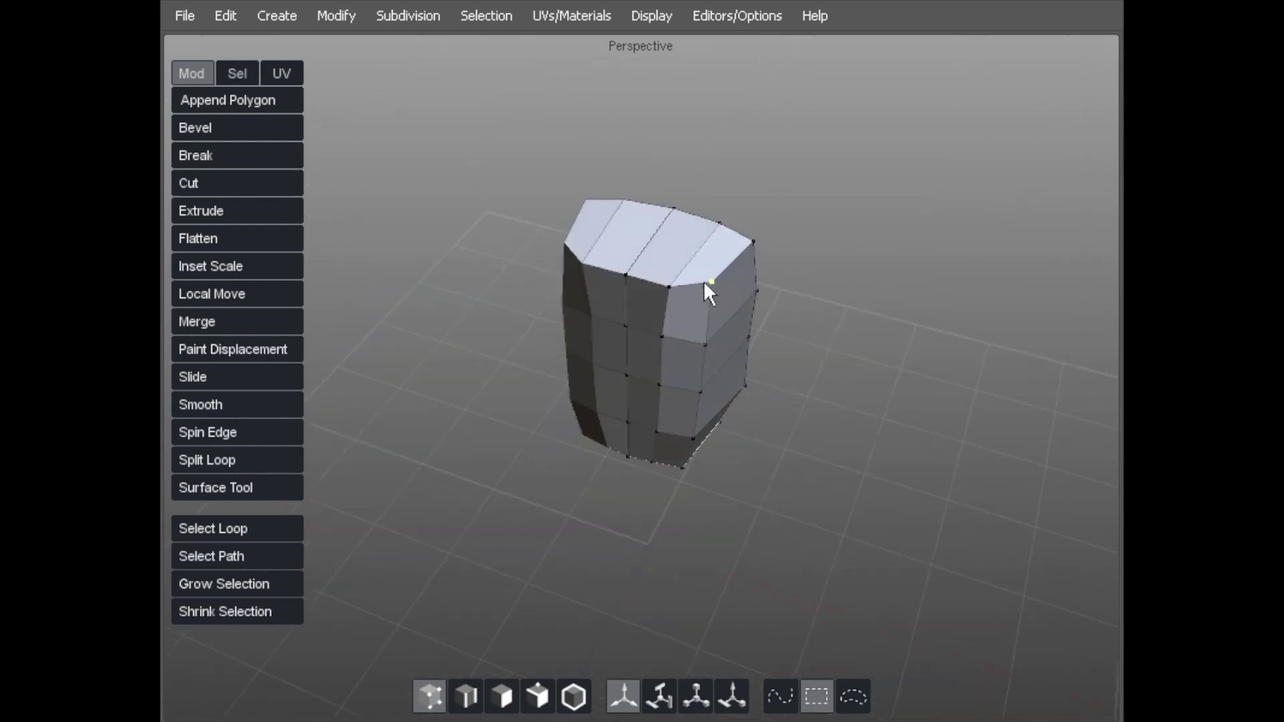
middle_drag(648, 329, 610, 245)
drag(732, 360, 754, 312)
middle_drag(754, 286, 714, 240)
middle_drag(727, 296, 676, 295)
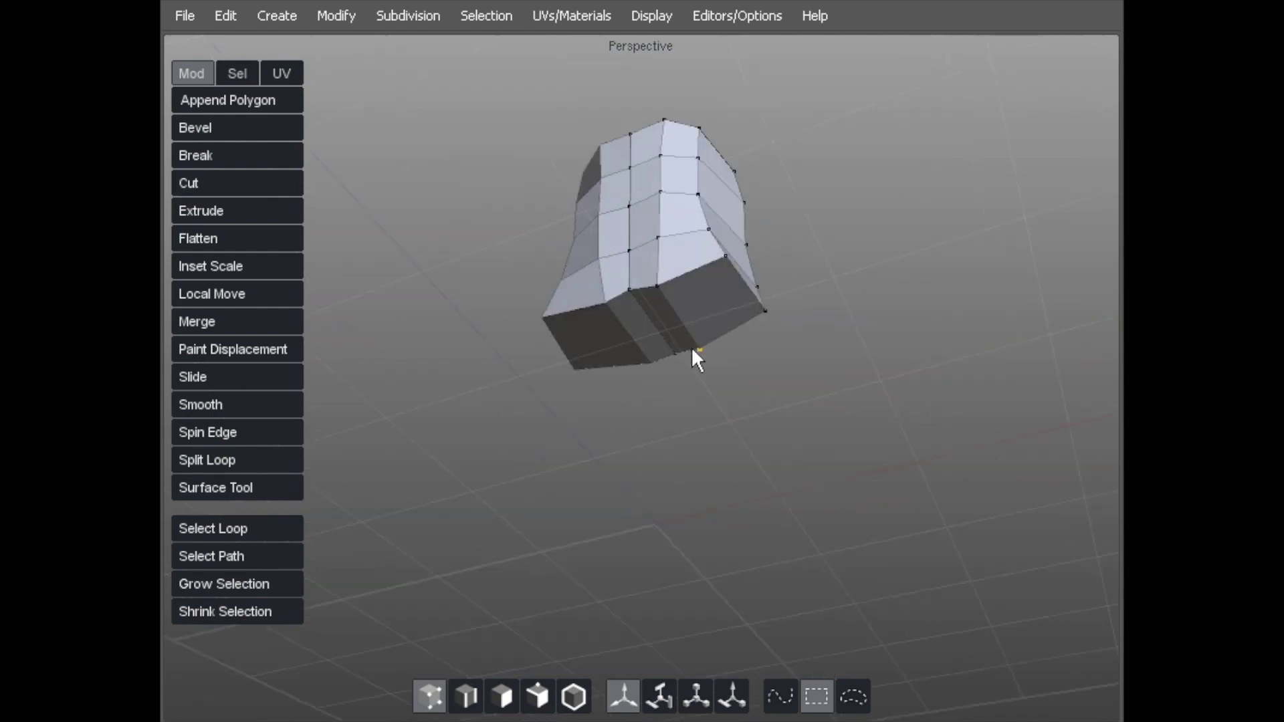
middle_drag(693, 355, 636, 287)
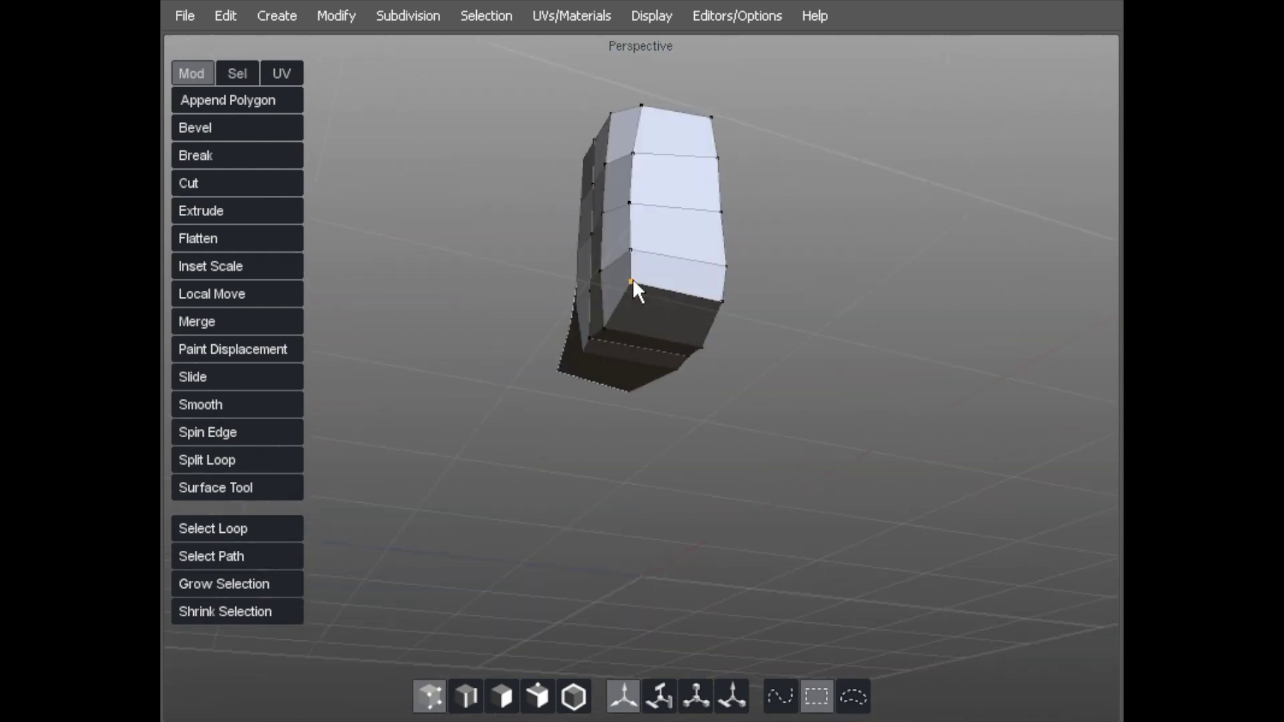
- Select the torso's bottom face and push it down to start the legs
key(d)
double_click(671, 326)
click(661, 310)
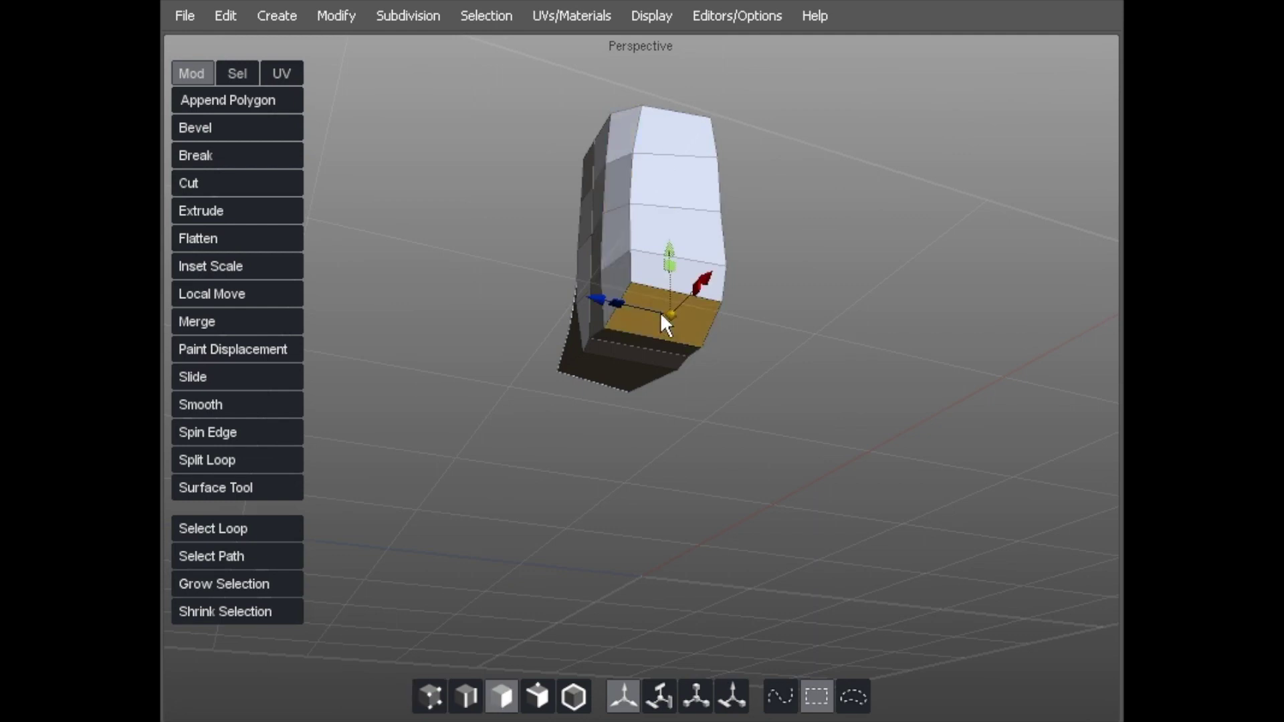
middle_drag(660, 313, 553, 376)
drag(656, 319, 733, 298)
drag(664, 349, 613, 362)
middle_drag(614, 362, 722, 315)
drag(642, 347, 642, 365)
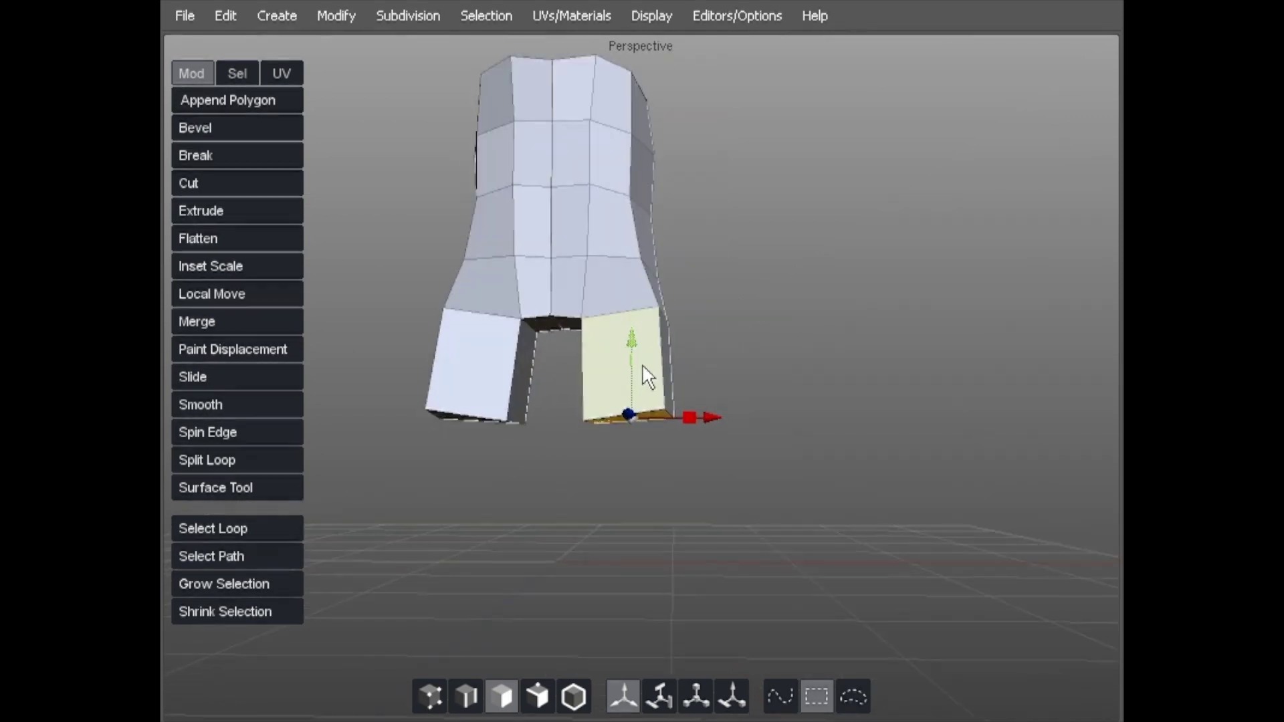
middle_drag(640, 364, 615, 323)
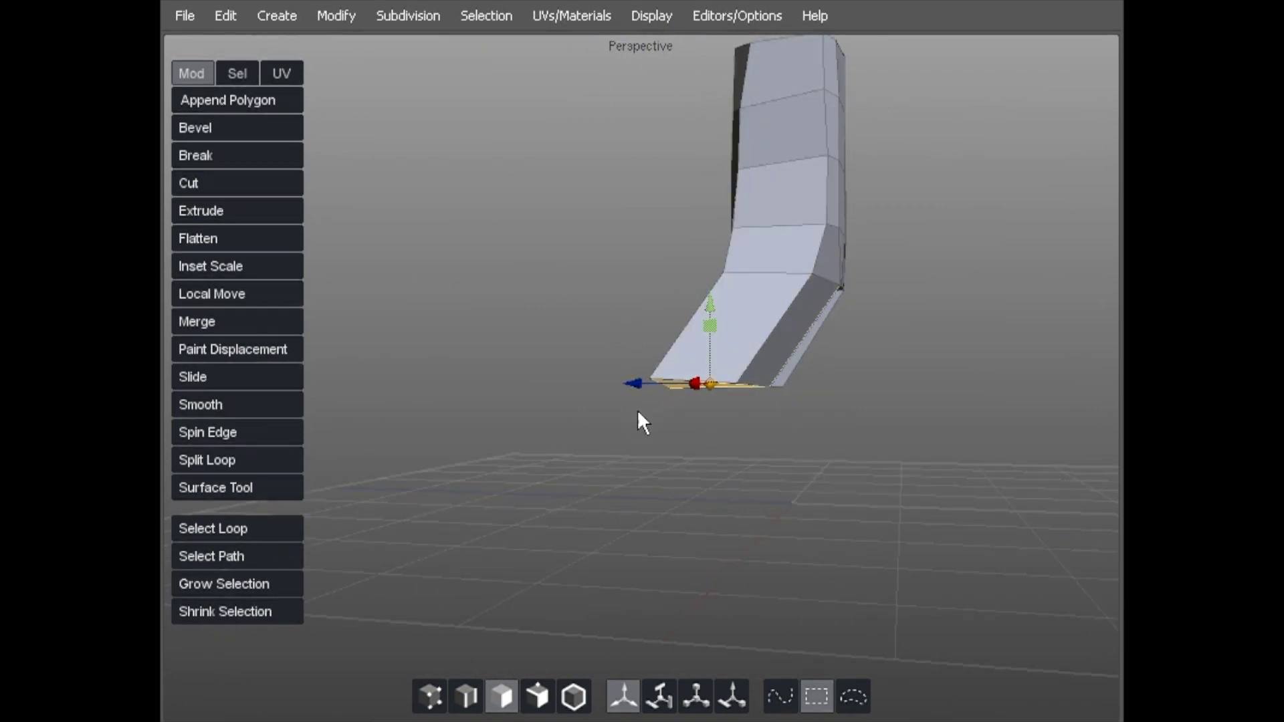
- Lengthen the leg further and shift the lower part sideways to bend the knee
middle_drag(639, 421, 760, 382)
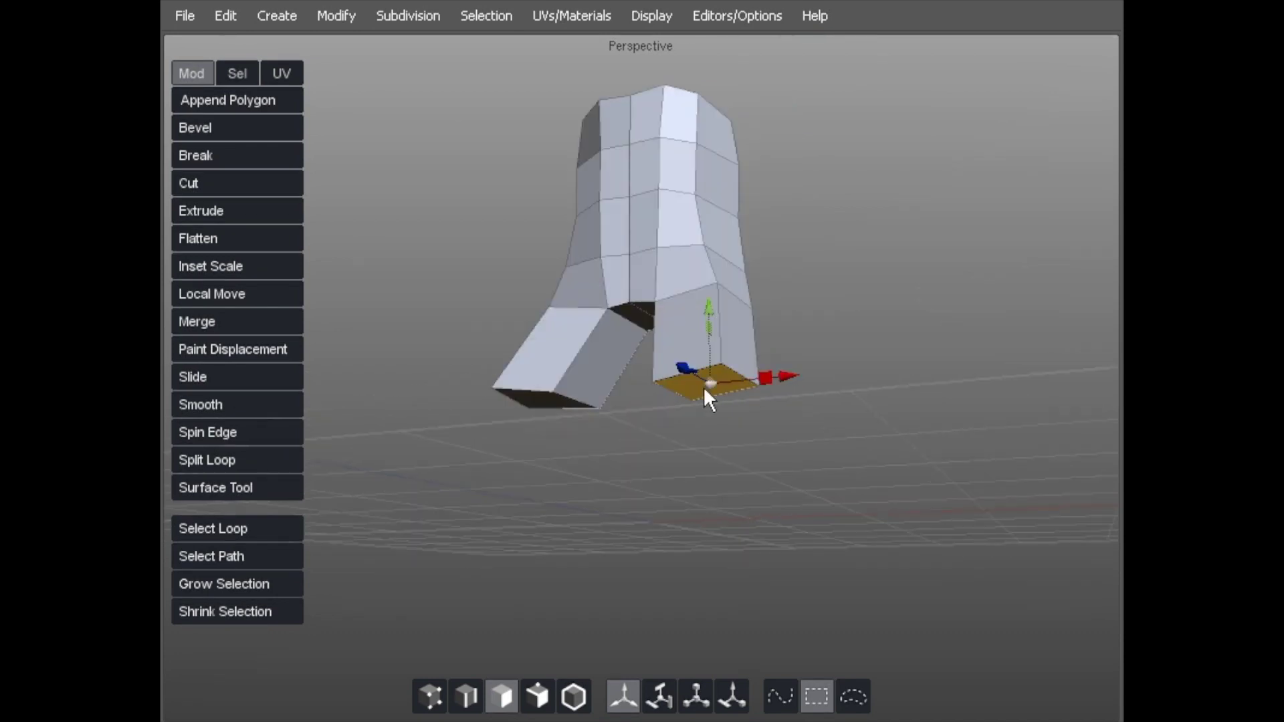
drag(700, 380, 734, 384)
middle_drag(747, 378, 502, 314)
drag(511, 326, 602, 367)
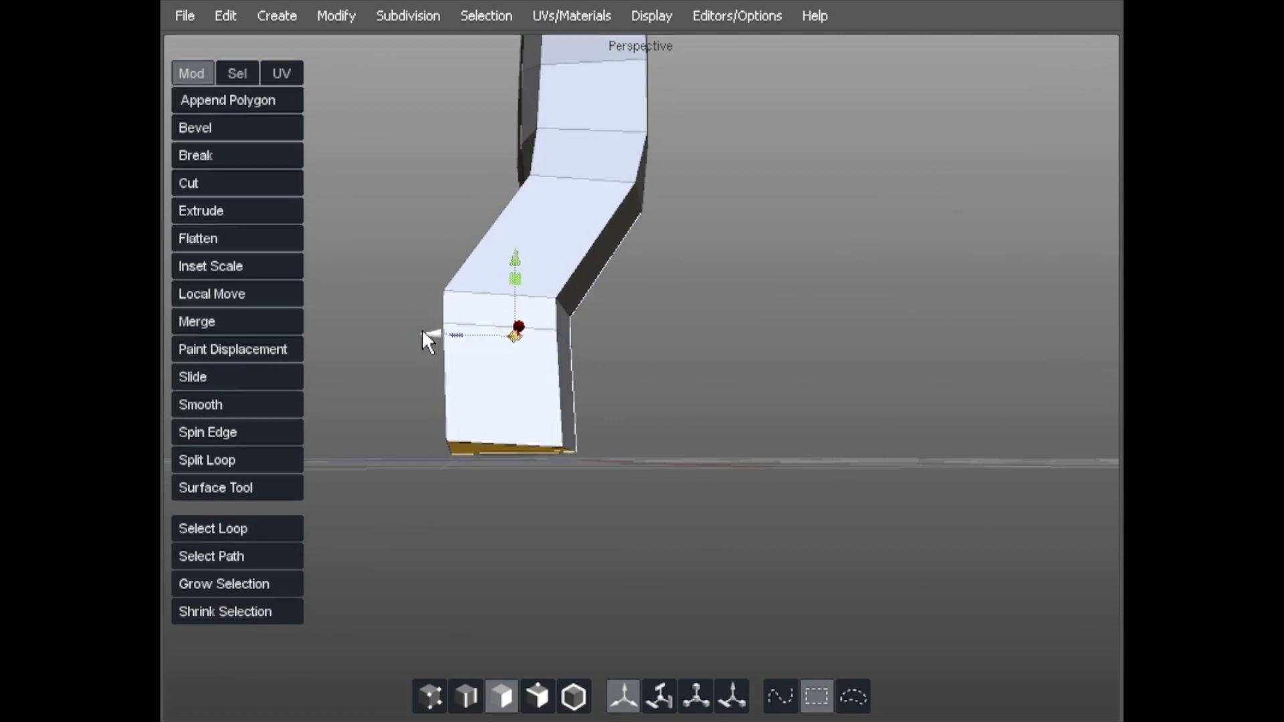
drag(424, 335, 502, 338)
middle_drag(430, 308, 588, 347)
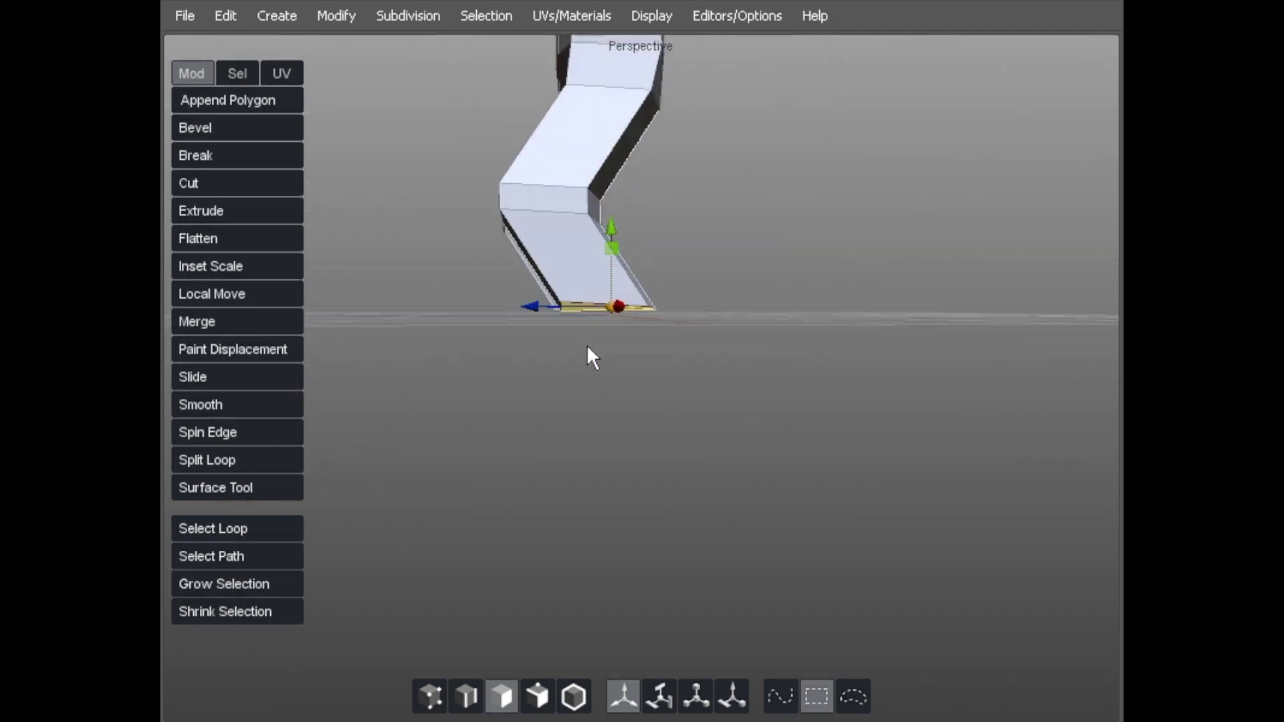
- Extrude the leg's bottom face into a hoof and rotate it to an angle
key(z)
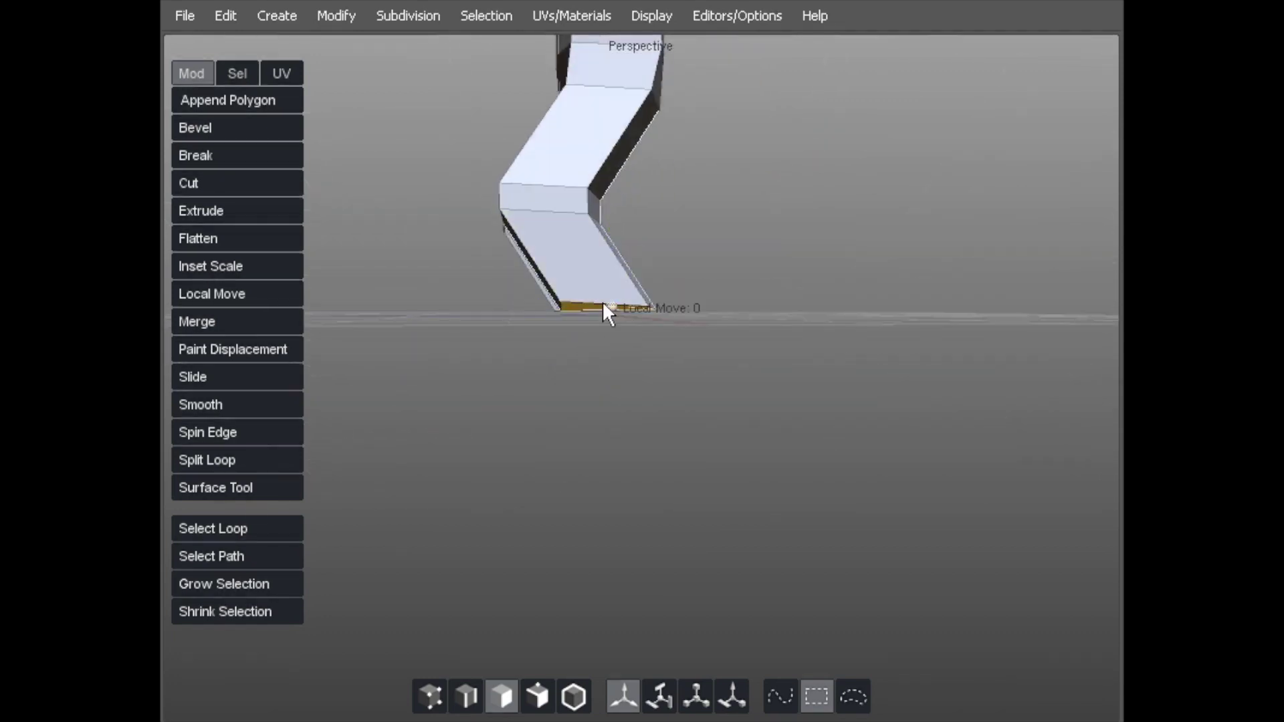
drag(611, 307, 692, 279)
mouse_move(693, 279)
middle_down()
mouse_move(542, 327)
mouse_move(696, 300)
middle_up()
scroll(542, 326, up, 4)
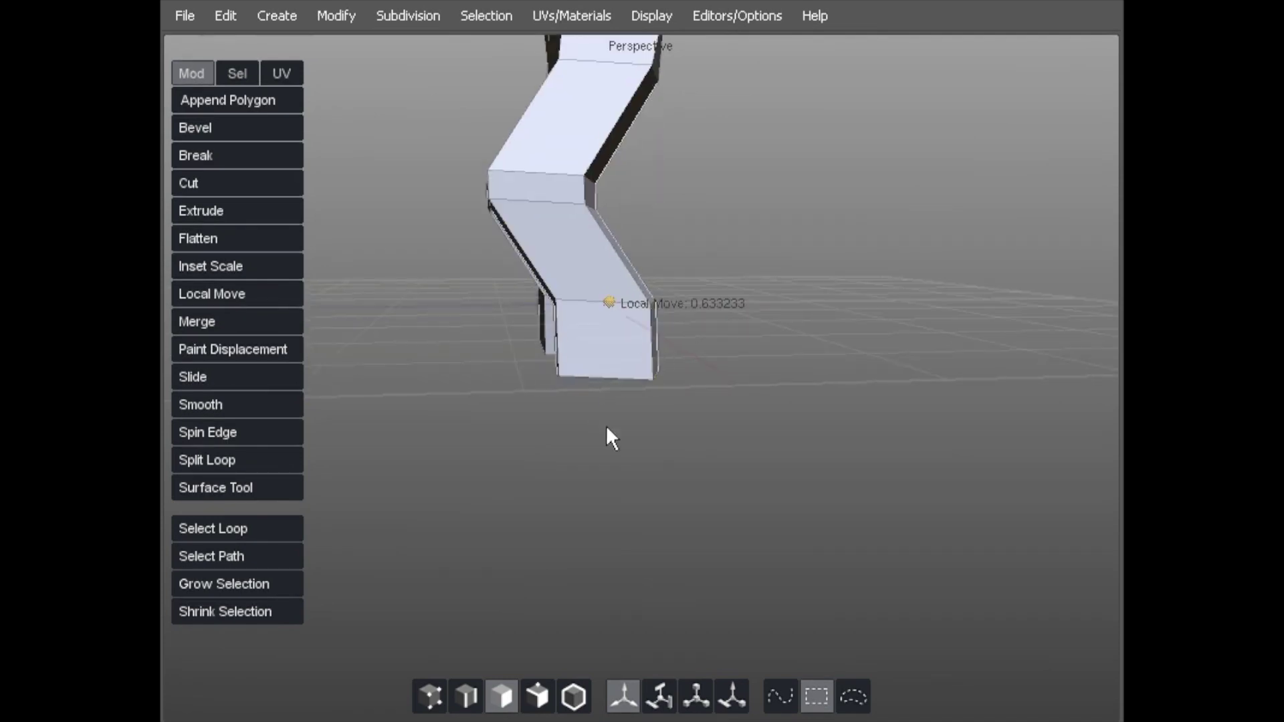
key(w)
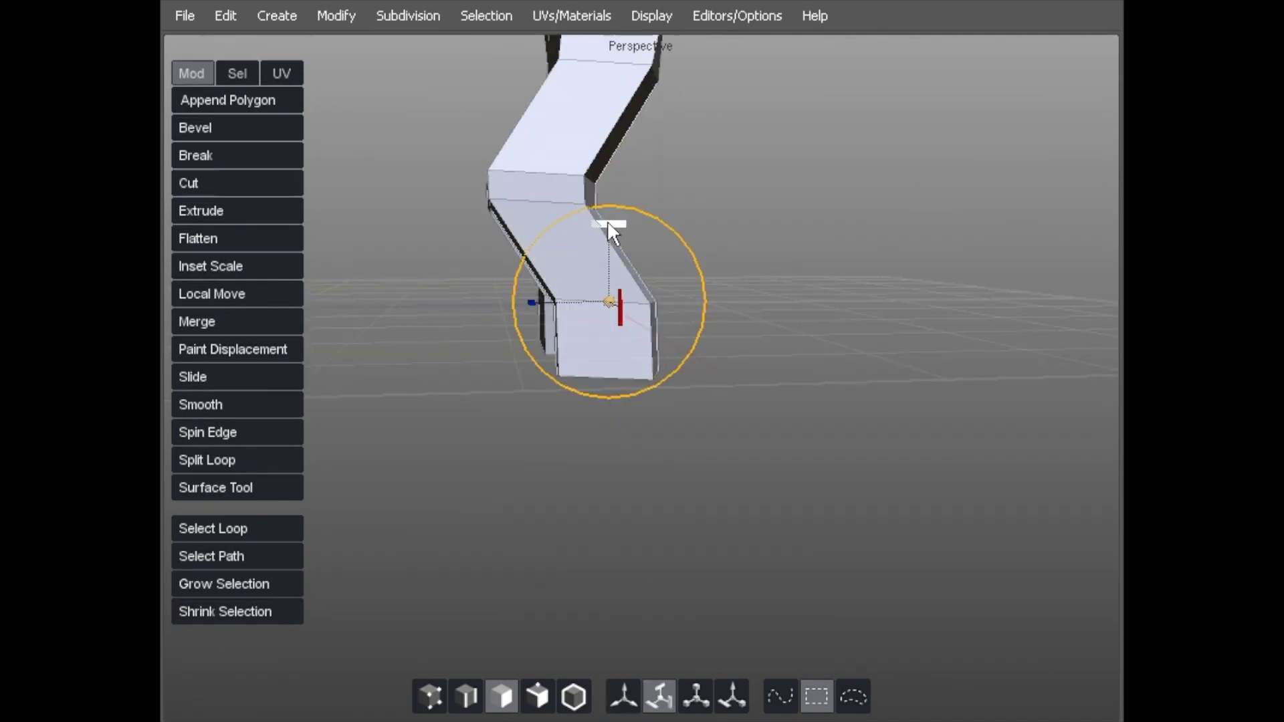
drag(607, 221, 659, 230)
middle_drag(566, 227, 661, 256)
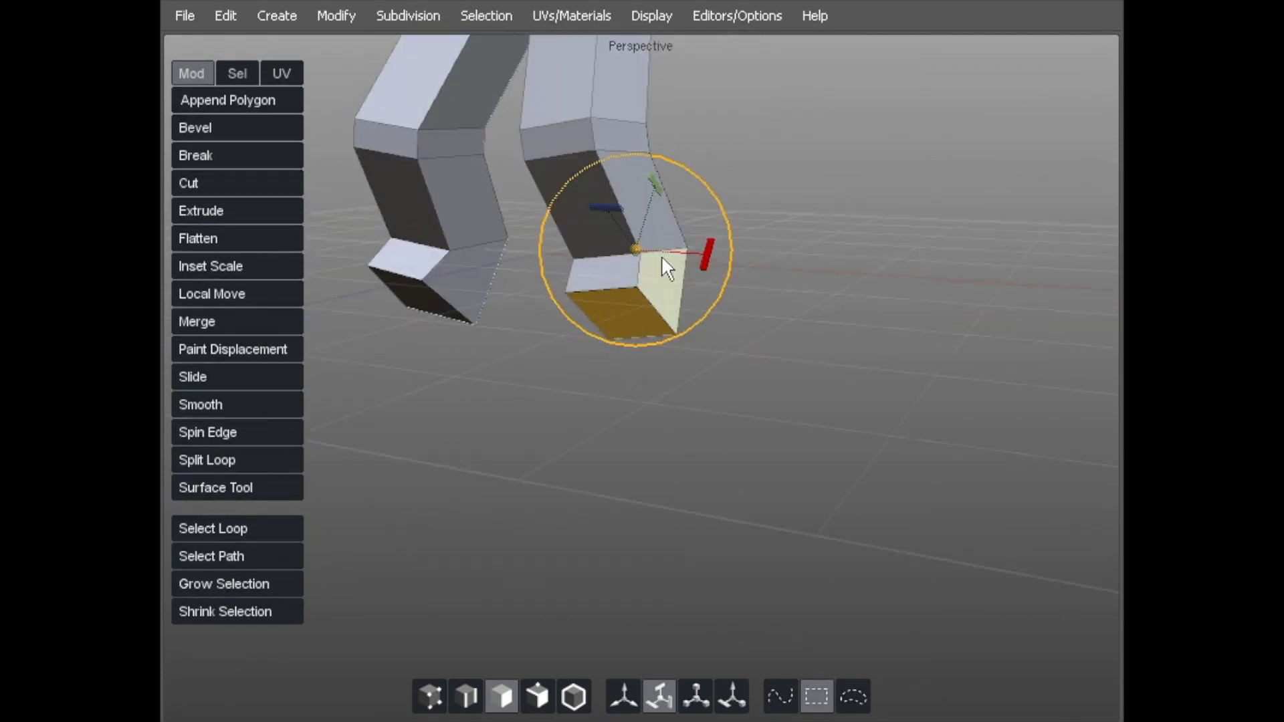
key(r)
key(e)
middle_drag(653, 280, 643, 203)
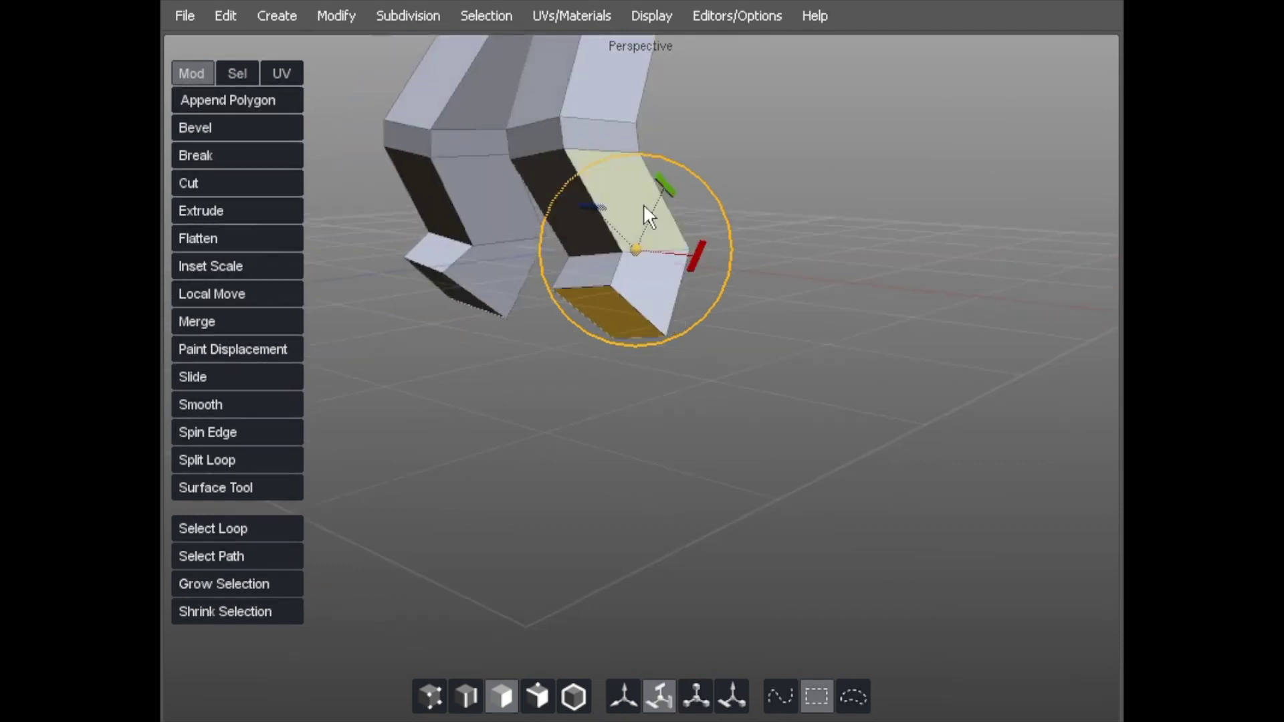
middle_drag(561, 246, 466, 348)
key(w)
alt+right_drag(465, 348, 507, 277)
alt+middle_drag(507, 276, 471, 376)
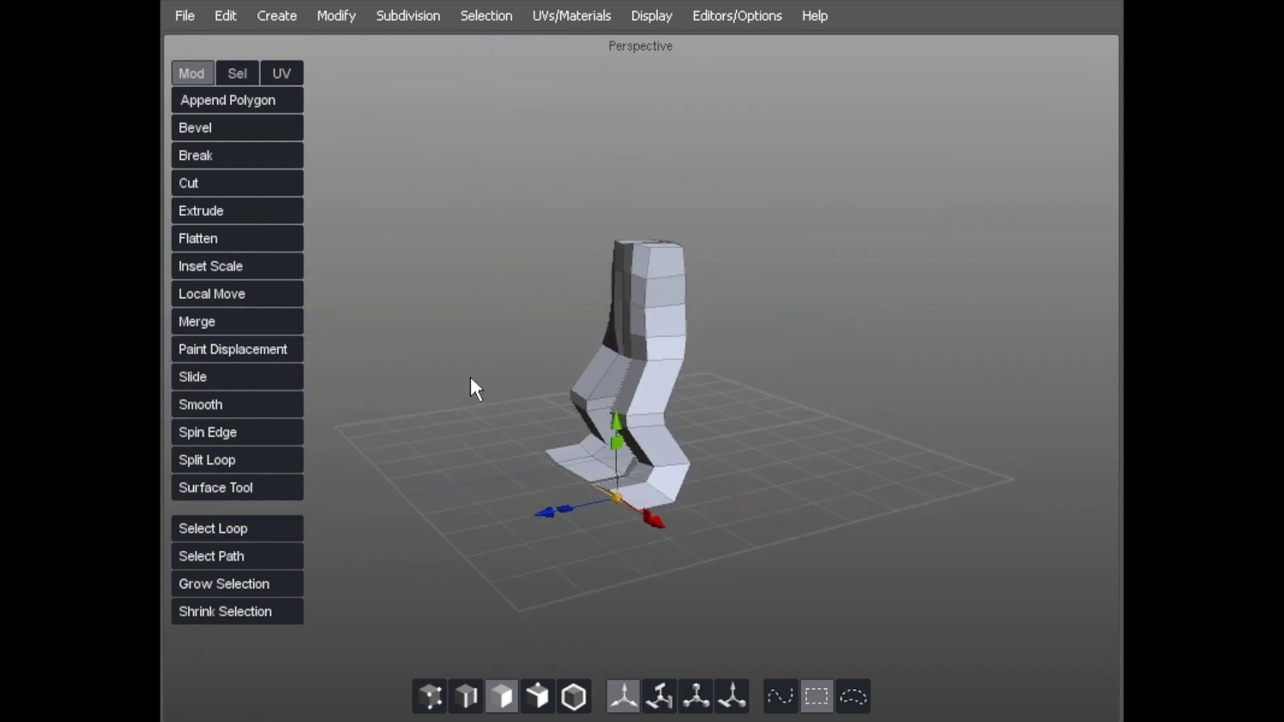
key(f)
drag(618, 155, 618, 115)
scroll(482, 197, up, 4)
middle_drag(483, 192, 482, 197)
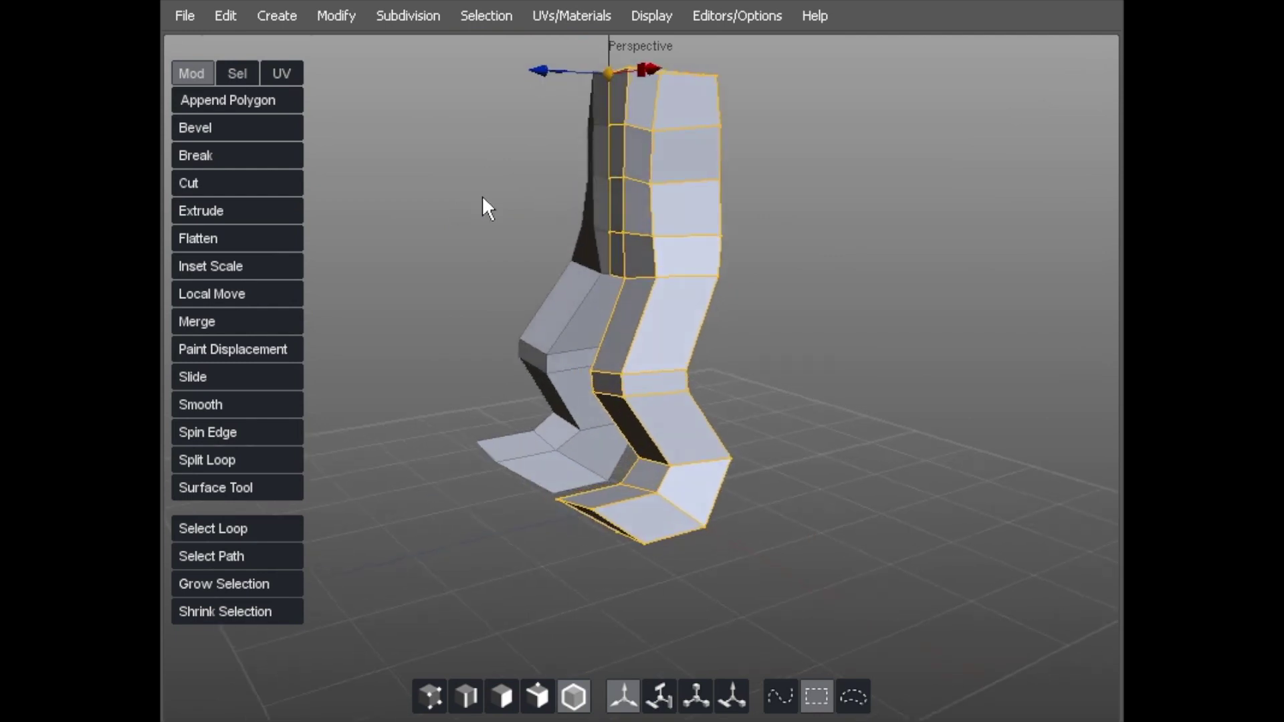
scroll(596, 110, down, 2)
alt+middle_drag(535, 141, 696, 190)
middle_drag(787, 385, 740, 379)
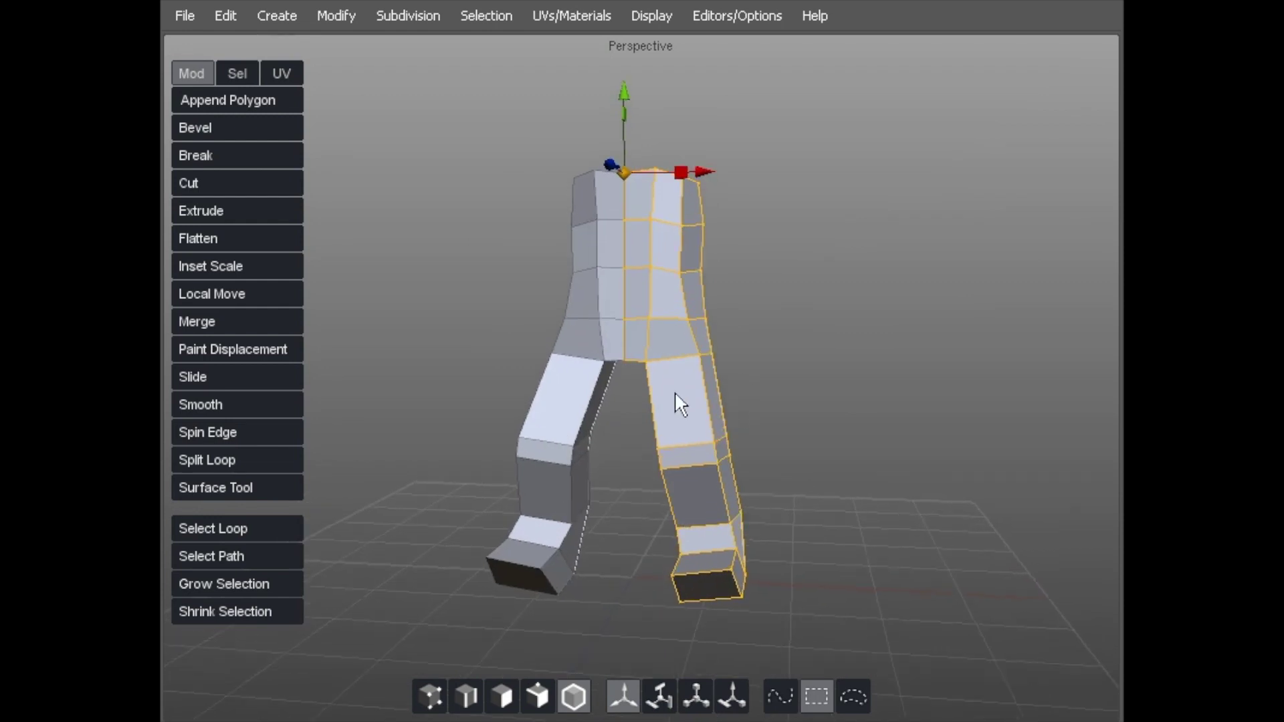
middle_drag(675, 391, 560, 321)
scroll(560, 321, down, 3)
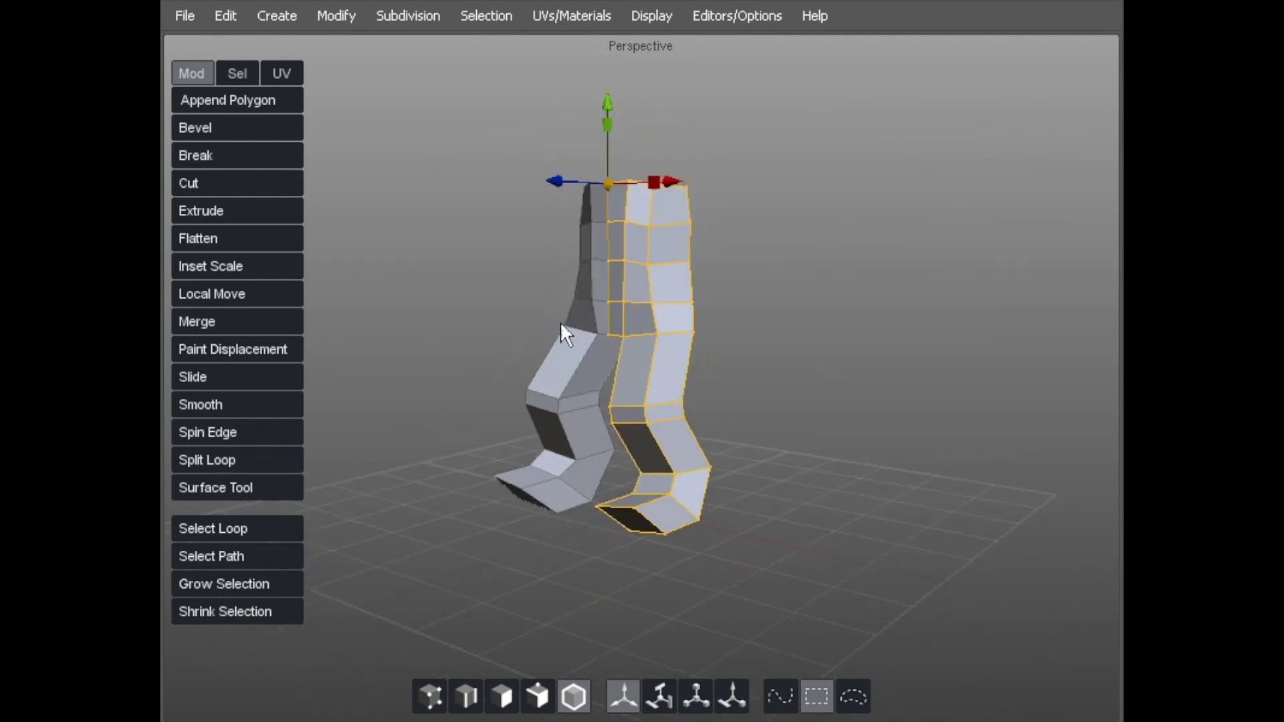
scroll(518, 258, up, 5)
middle_drag(566, 273, 612, 134)
- Select the torso's upper side face and move it outward as a shoulder
click(692, 119)
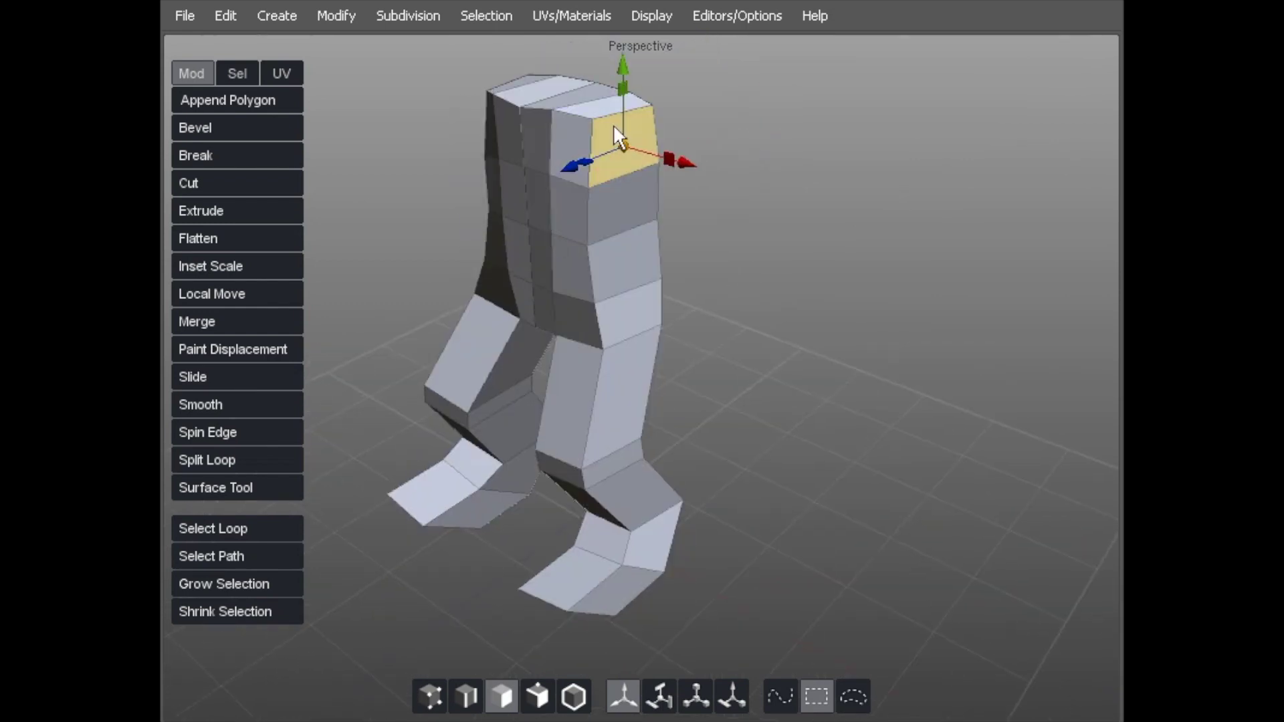
key(z)
middle_drag(613, 139, 703, 150)
drag(705, 151, 673, 88)
key(e)
key(w)
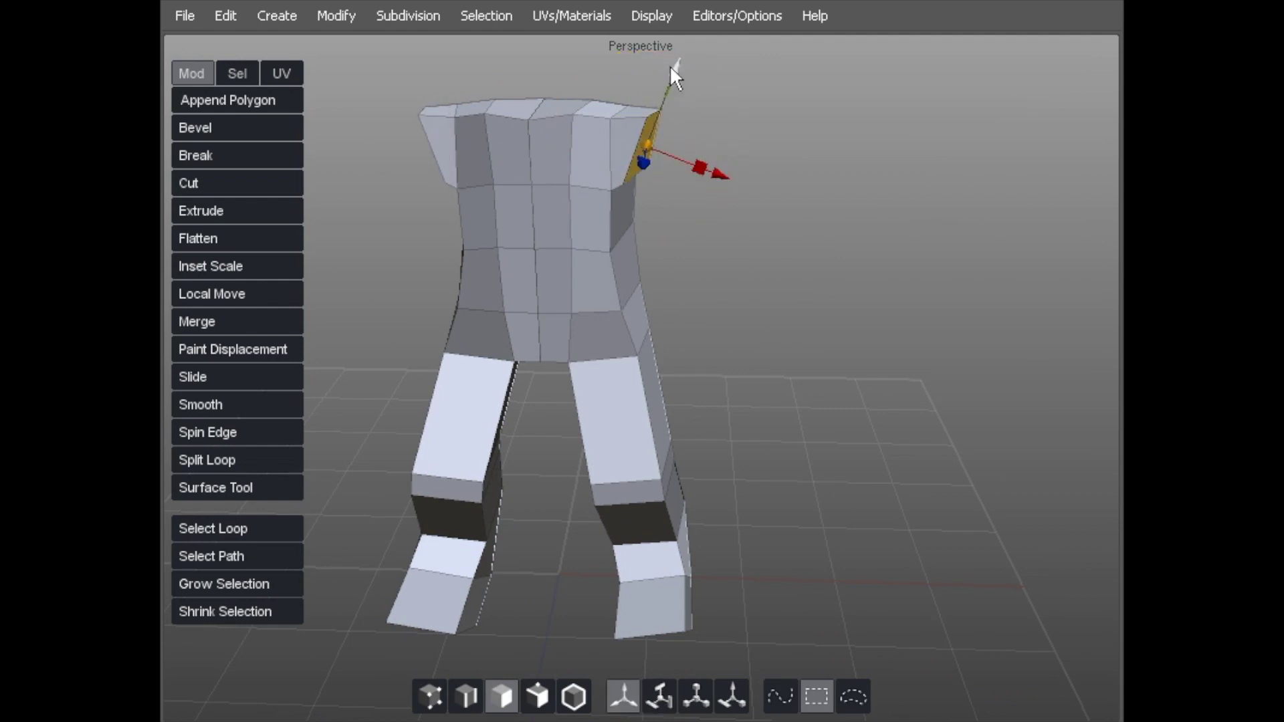
drag(705, 186, 711, 187)
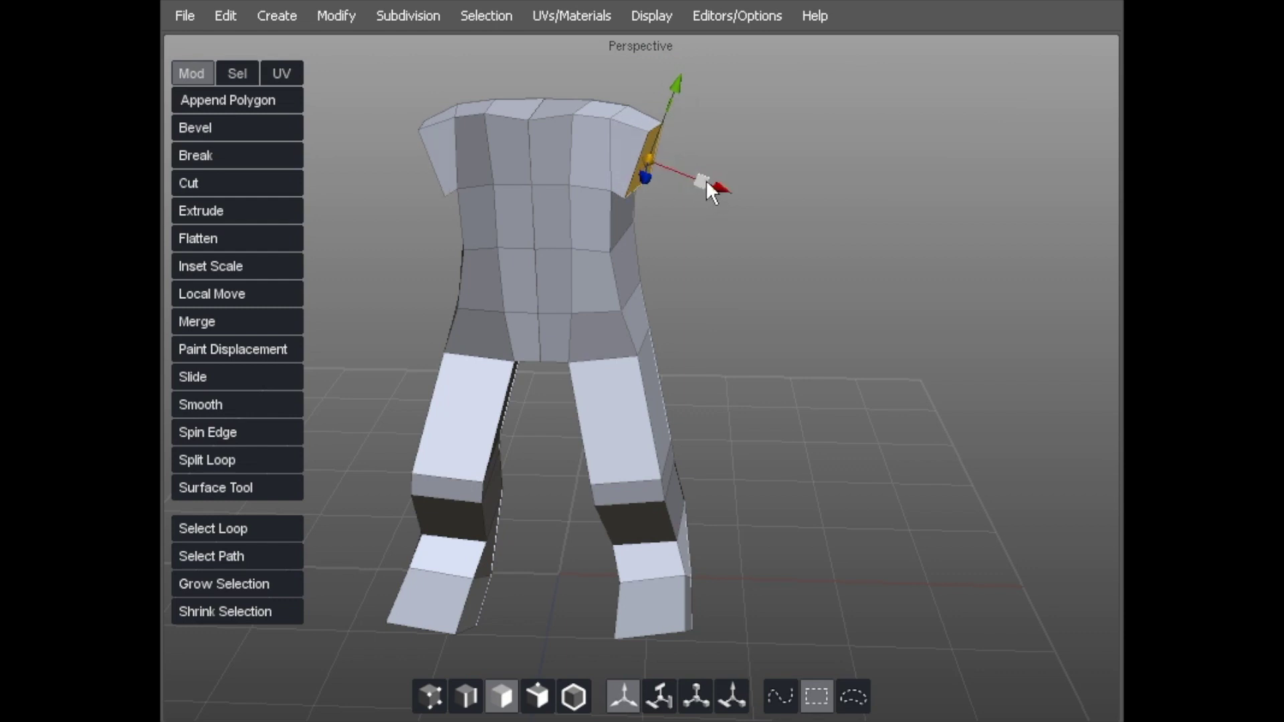
- Extrude the shoulder face twice, pulling out upper arm and forearm segments
key(z)
key(z)
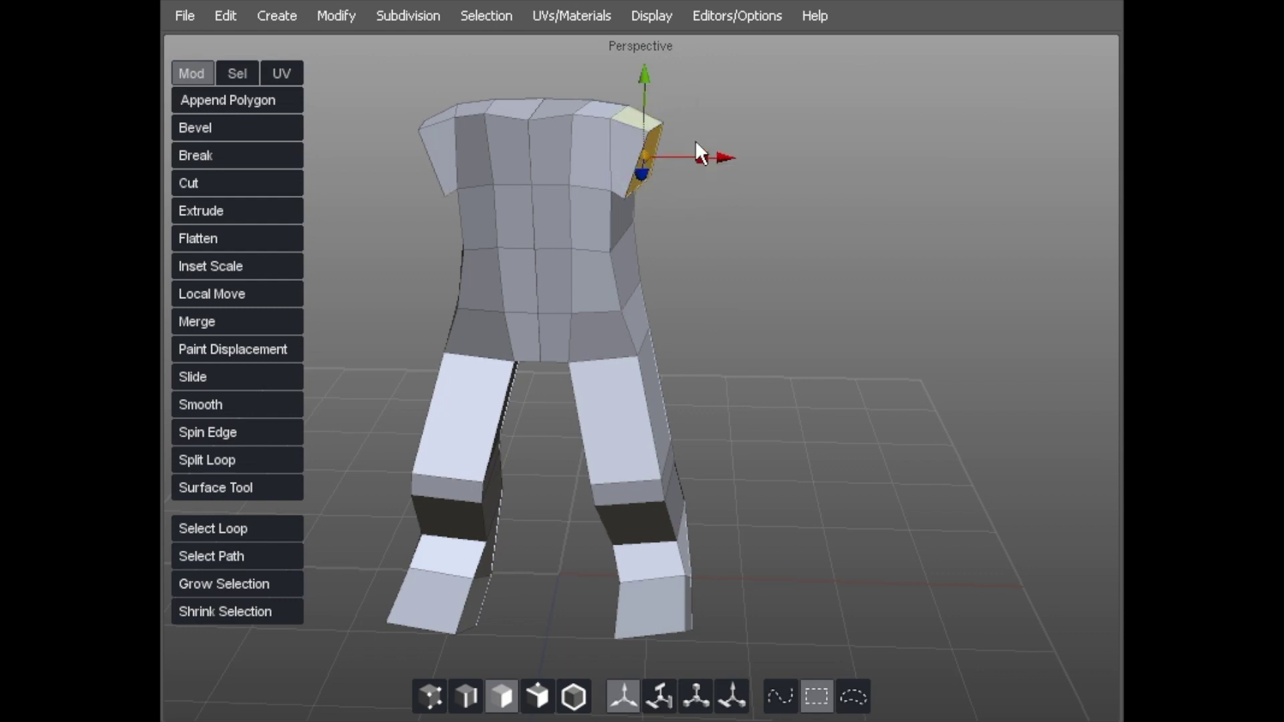
middle_drag(671, 139, 716, 170)
middle_drag(620, 198, 760, 118)
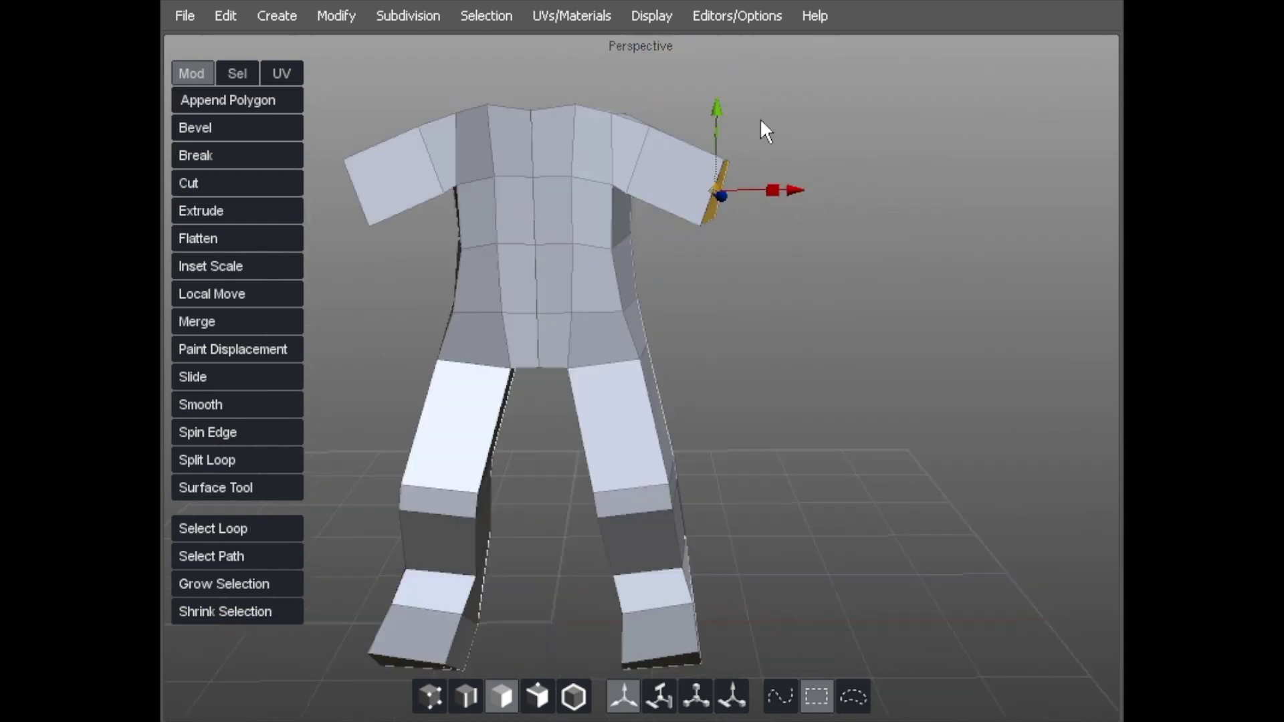
key(z)
key(z)
middle_drag(730, 170, 789, 210)
key(z)
key(z)
drag(790, 212, 817, 240)
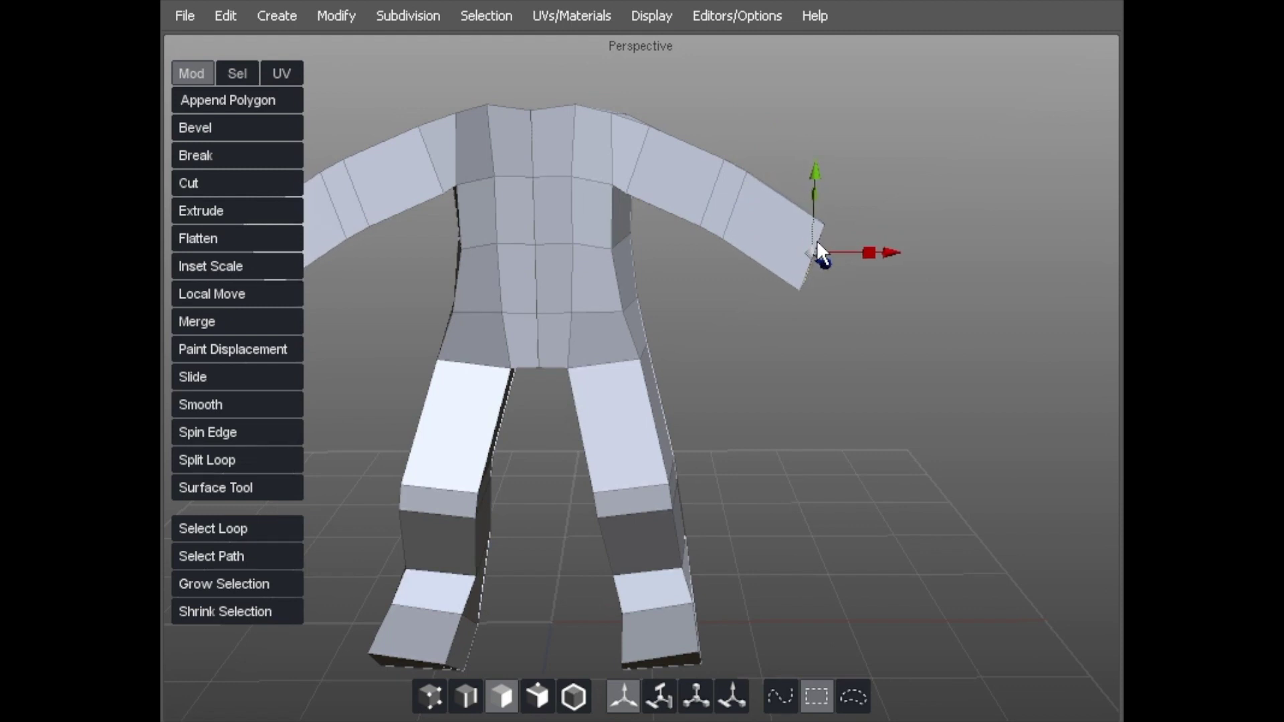
middle_drag(817, 240, 662, 318)
click(770, 203)
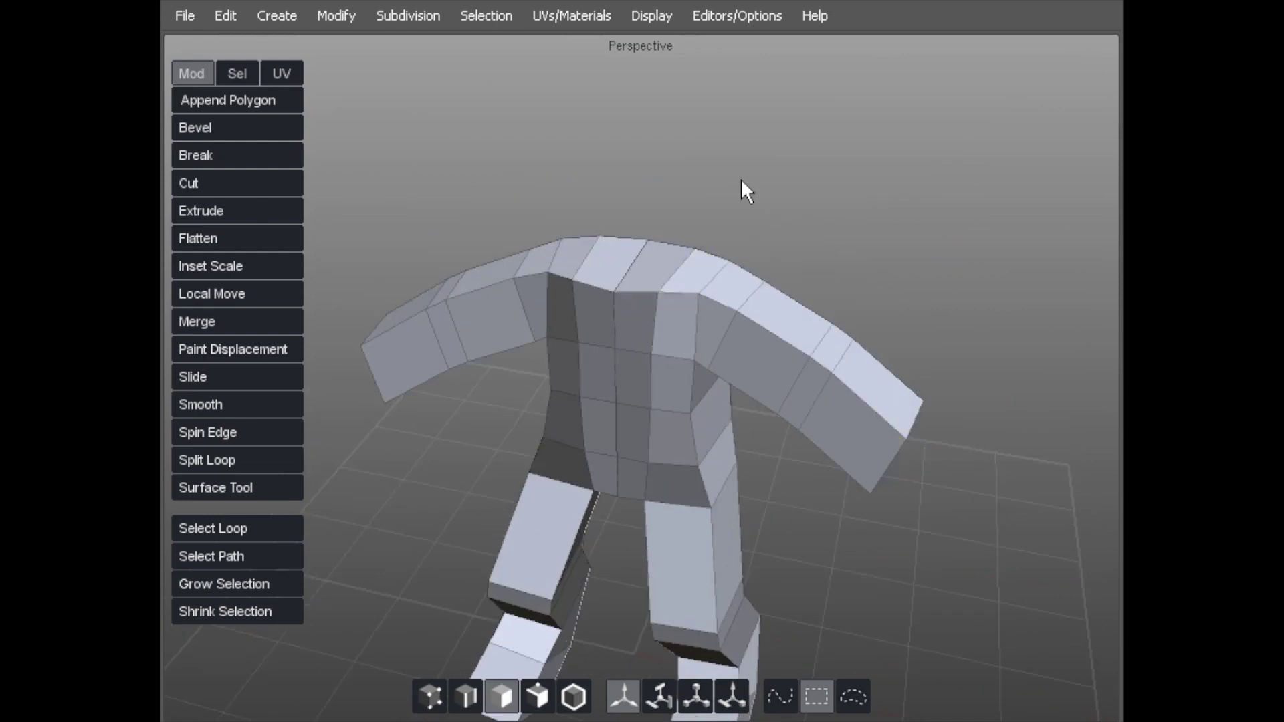
middle_drag(741, 178, 733, 151)
- In vertex mode, raise the shoulder vertex, then settle it slightly lower
key(a)
middle_drag(636, 206, 567, 243)
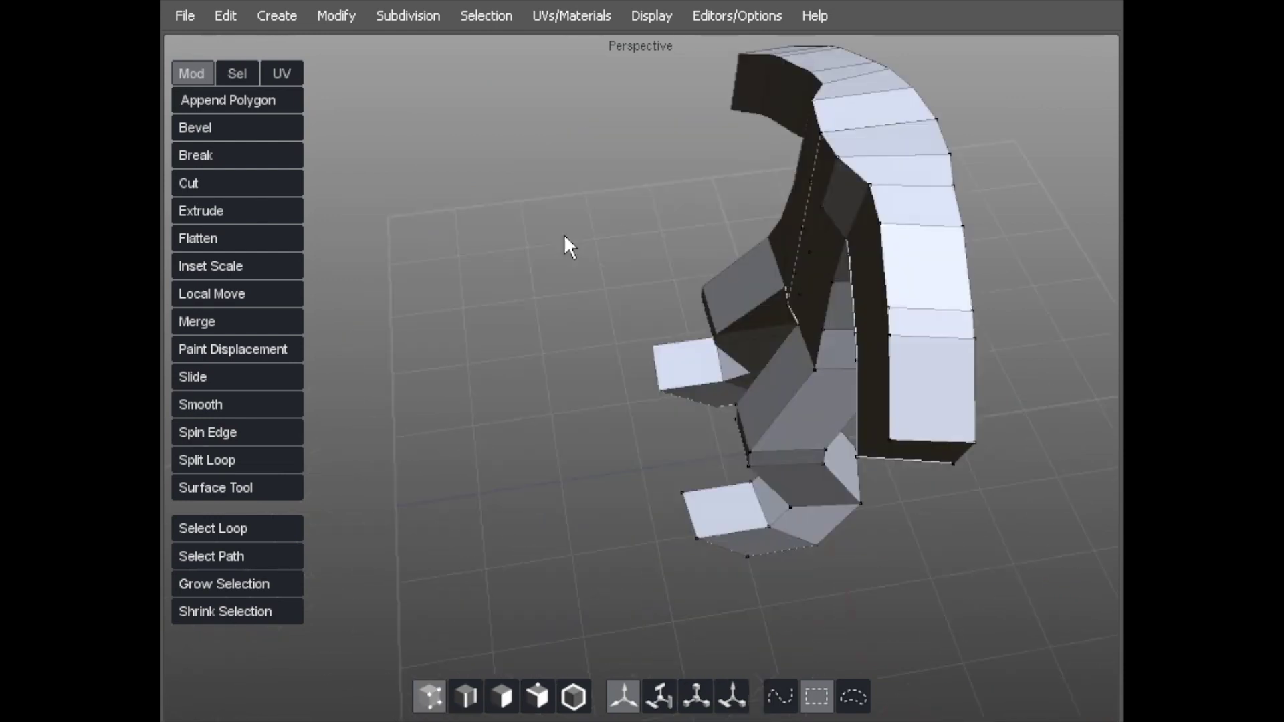
drag(863, 170, 834, 142)
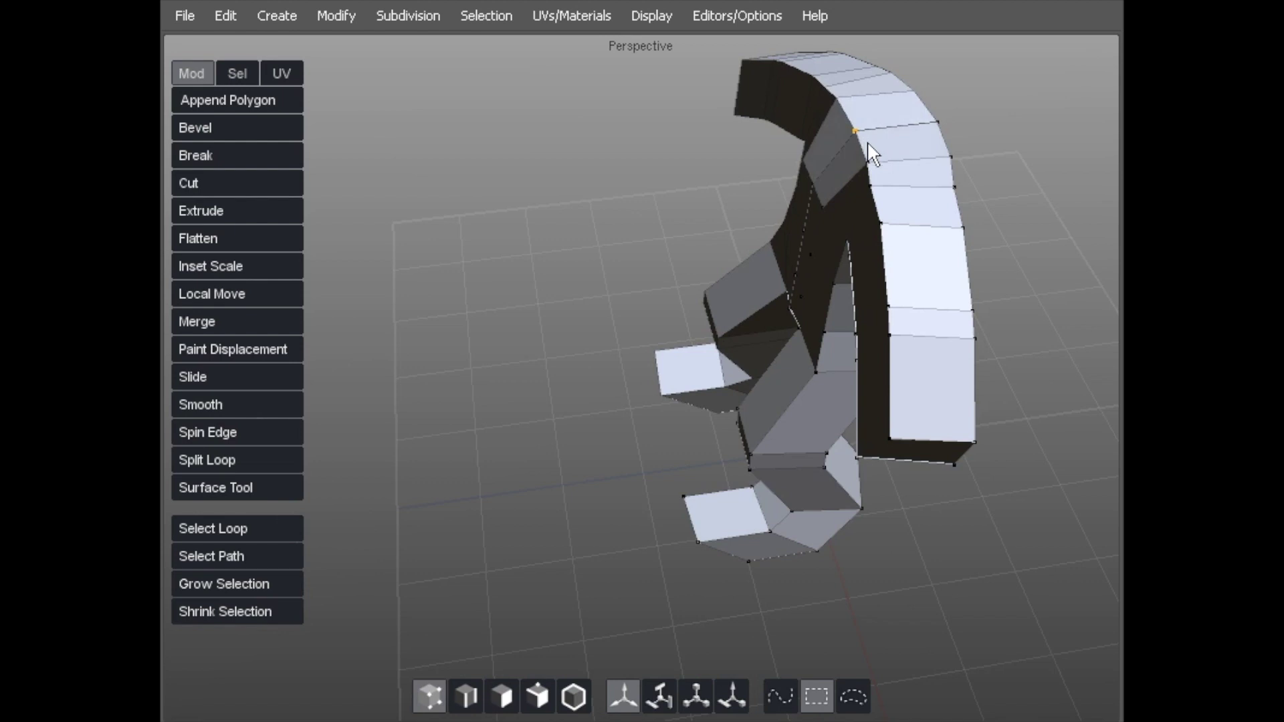
middle_drag(800, 178, 877, 167)
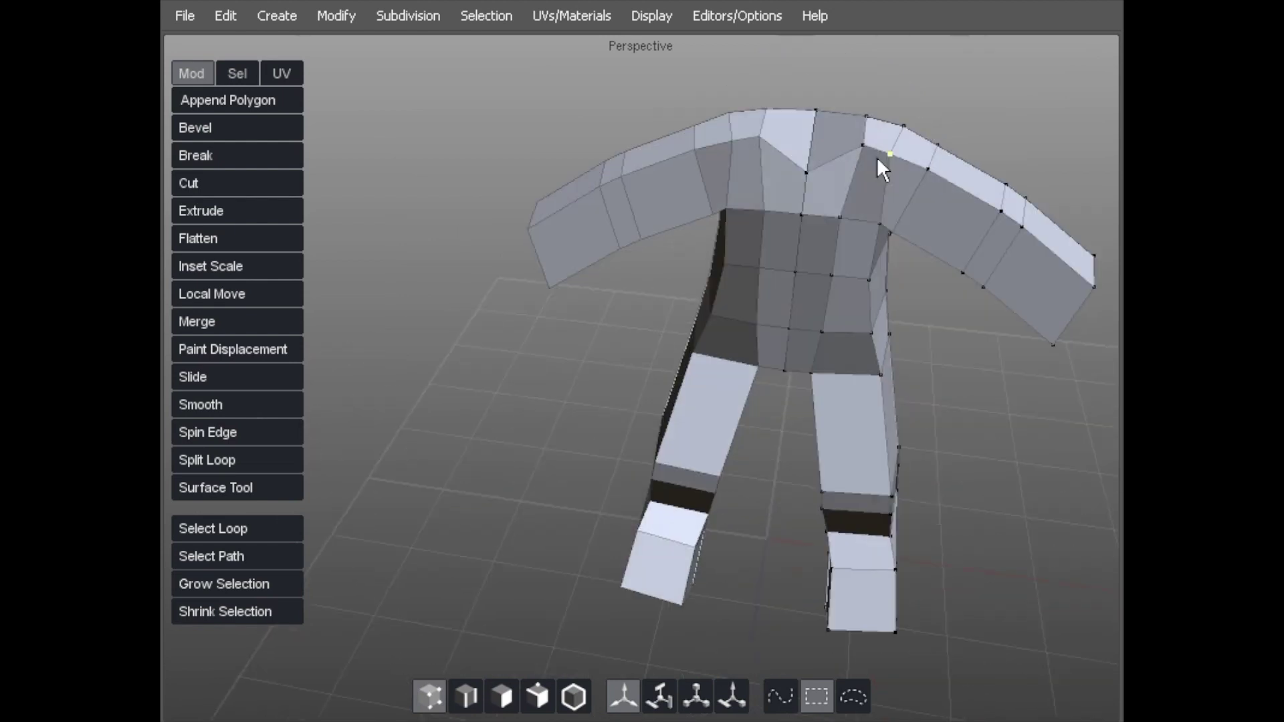
drag(861, 164, 860, 166)
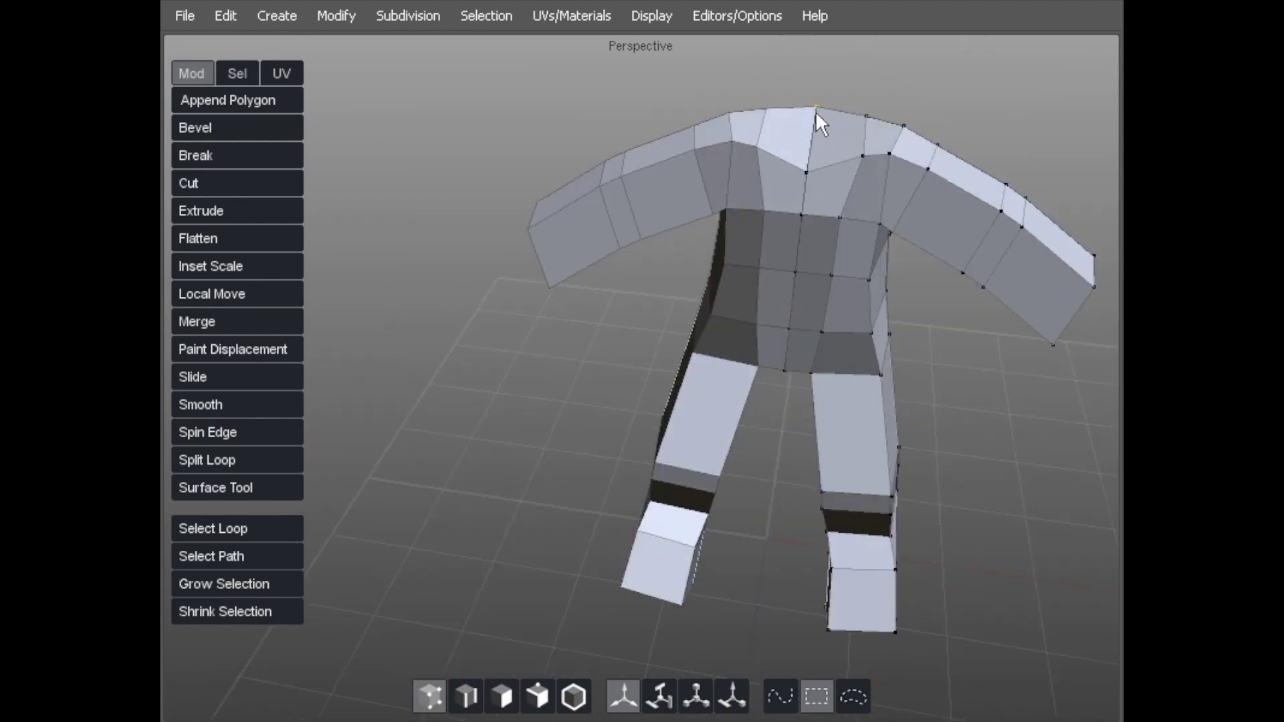
- Lift the top-centre neck vertex and adjust neighbouring shoulder and side vertices into a hunched ridge
drag(816, 111, 816, 109)
drag(867, 117, 854, 162)
drag(844, 221, 854, 219)
drag(867, 161, 866, 157)
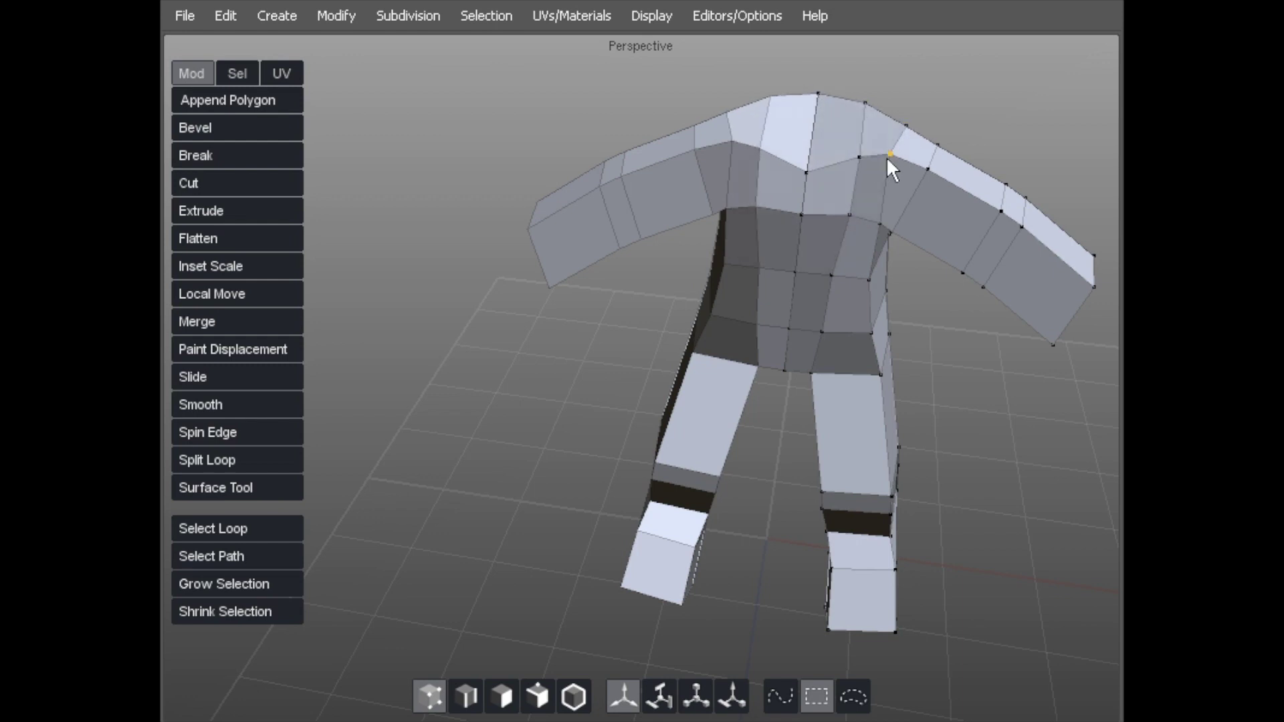
middle_drag(887, 158, 743, 242)
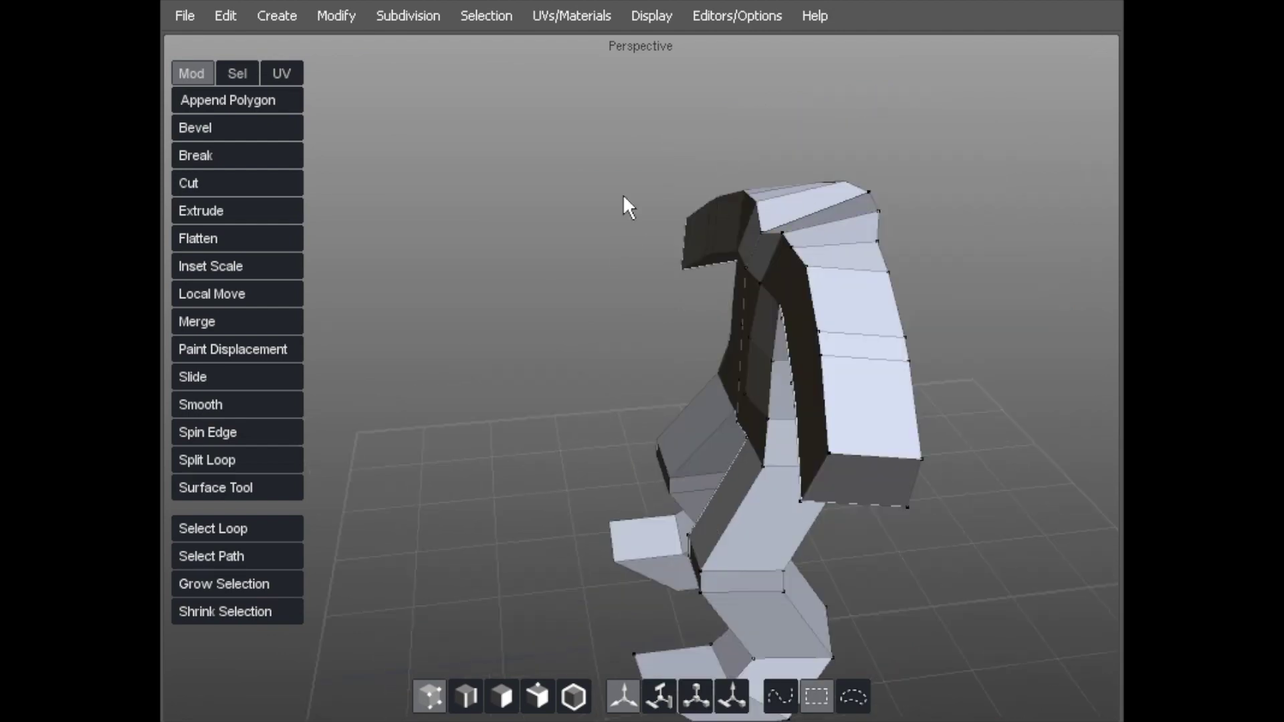
middle_drag(623, 195, 708, 182)
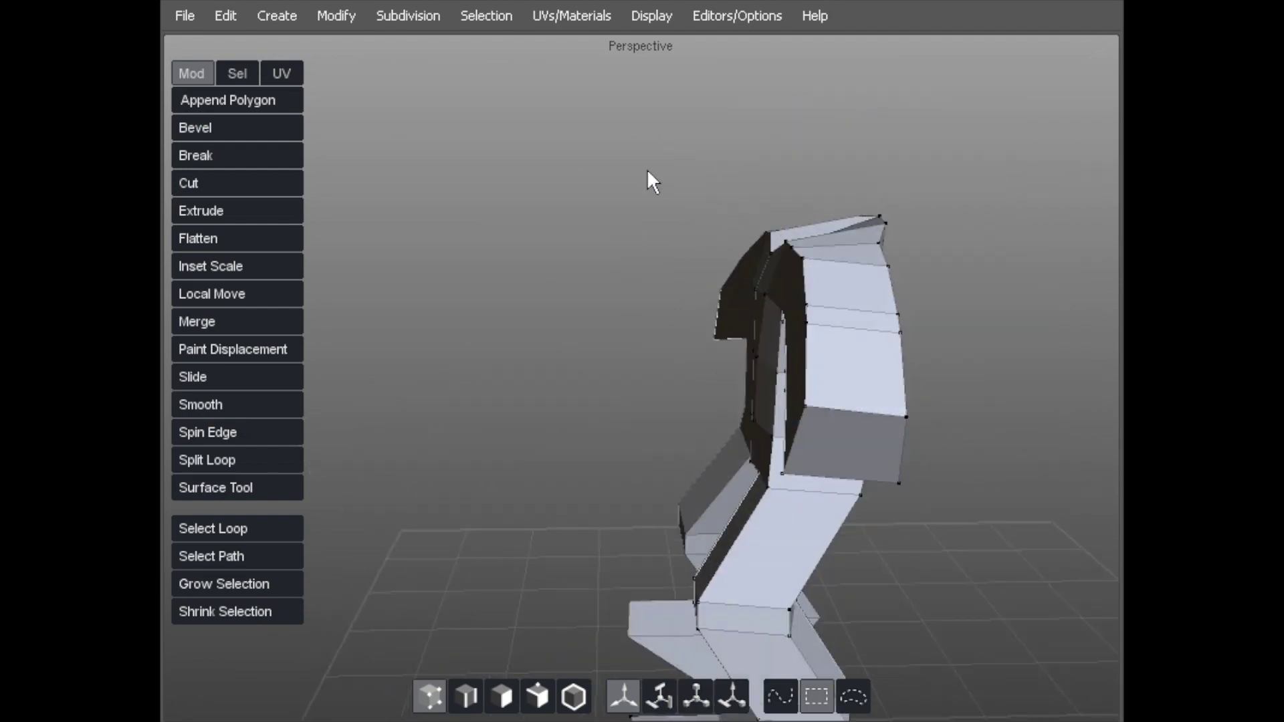
middle_drag(844, 159, 806, 199)
- Extrude the top face beside the neck, pulling it forward and raising it
key(d)
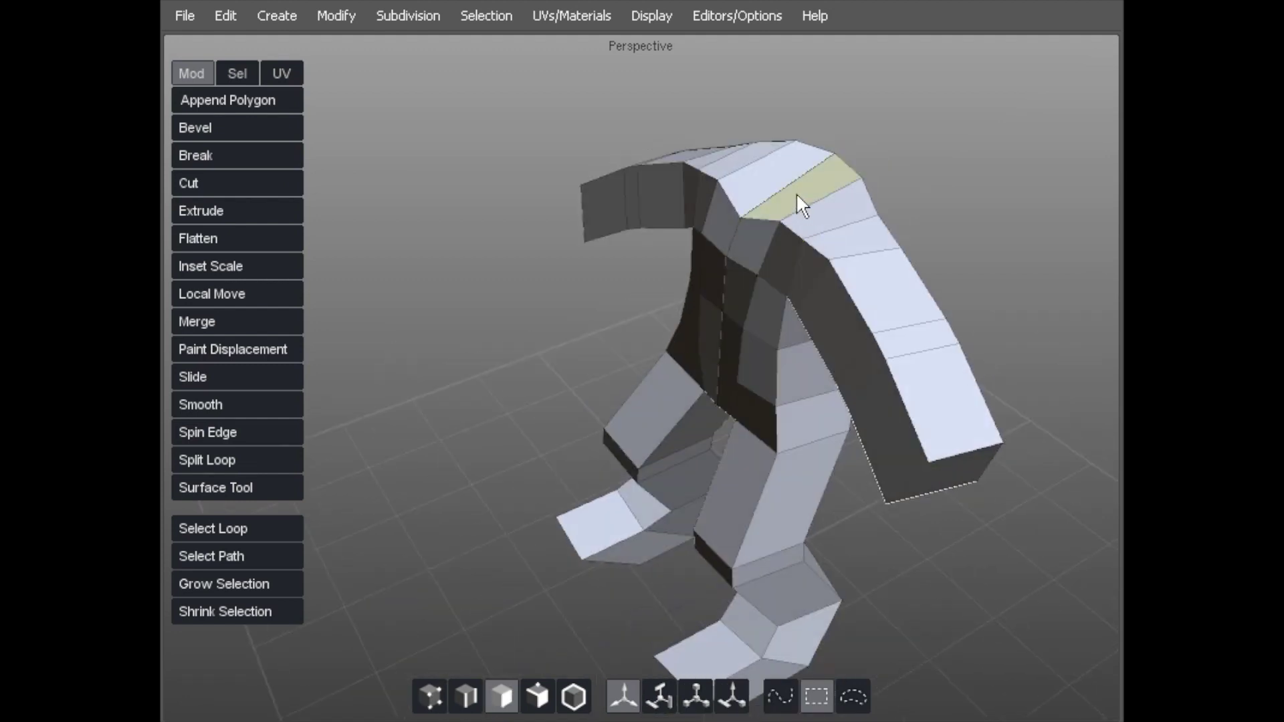
click(798, 195)
middle_drag(868, 233, 744, 188)
key(m)
drag(741, 185, 792, 171)
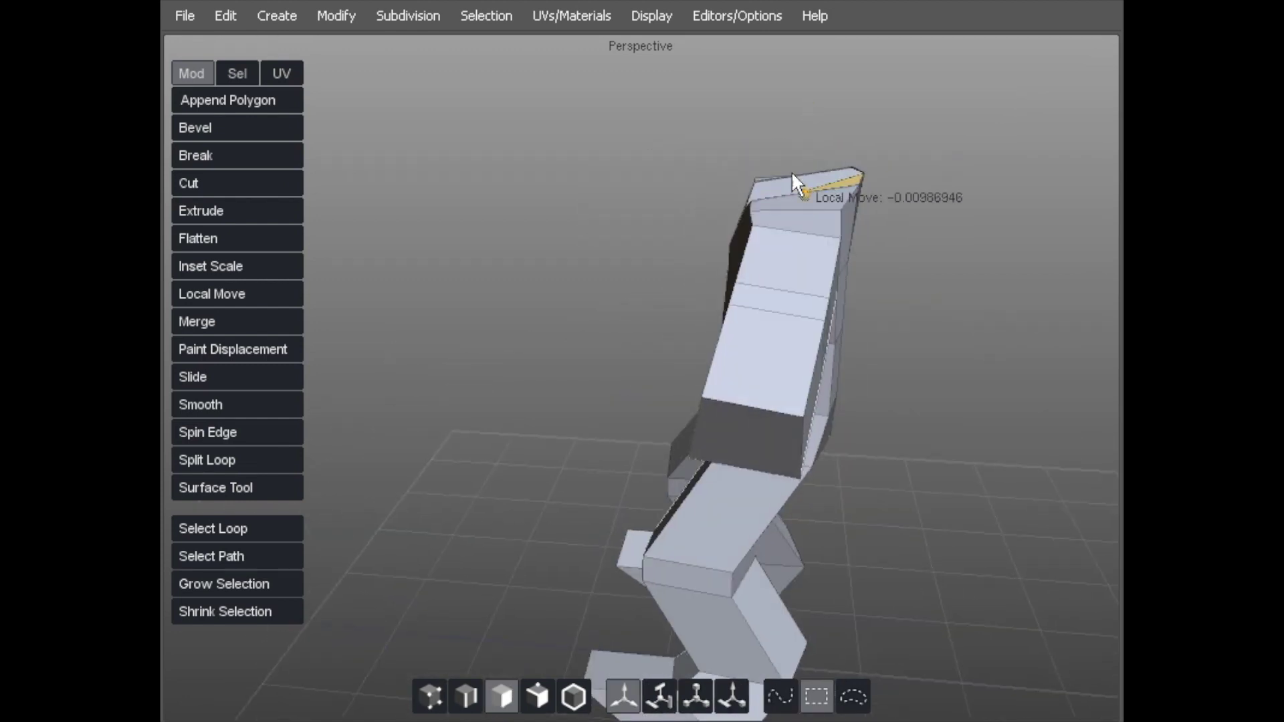
key(Escape)
drag(720, 195, 697, 193)
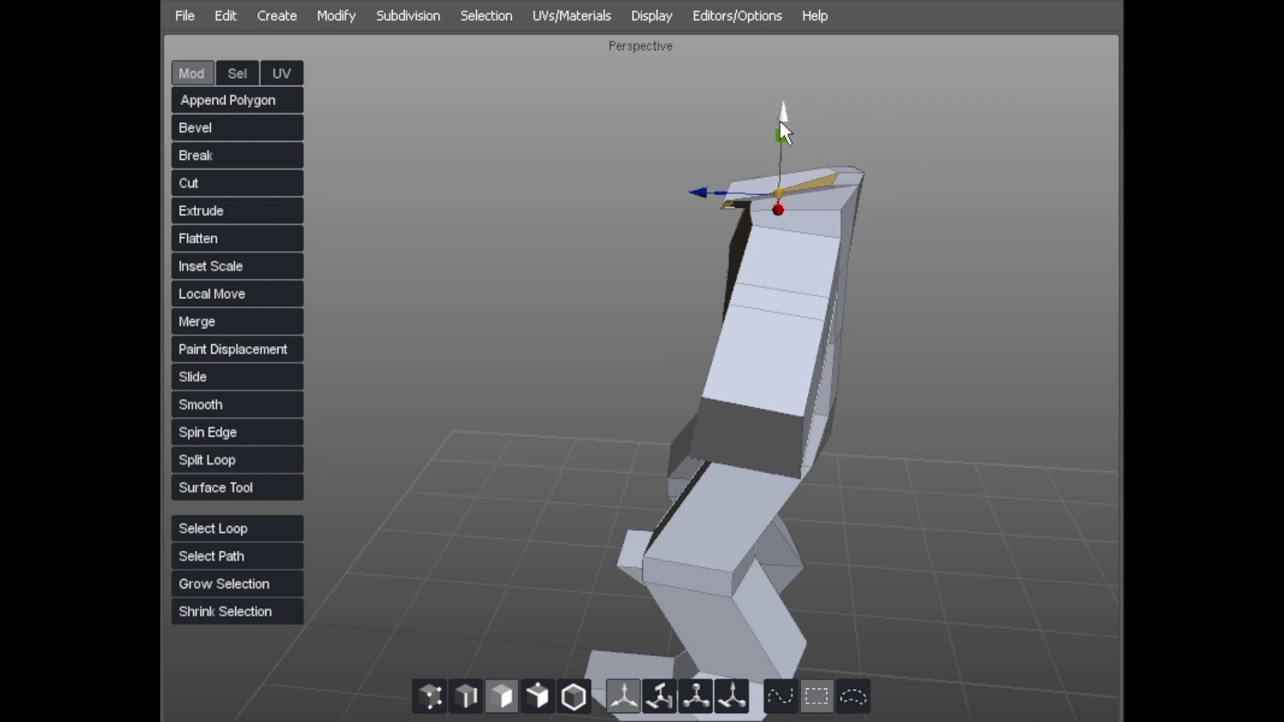
drag(780, 120, 716, 76)
- Rotate the neck's top face to tilt it forward
key(e)
key(w)
middle_drag(530, 206, 688, 143)
key(e)
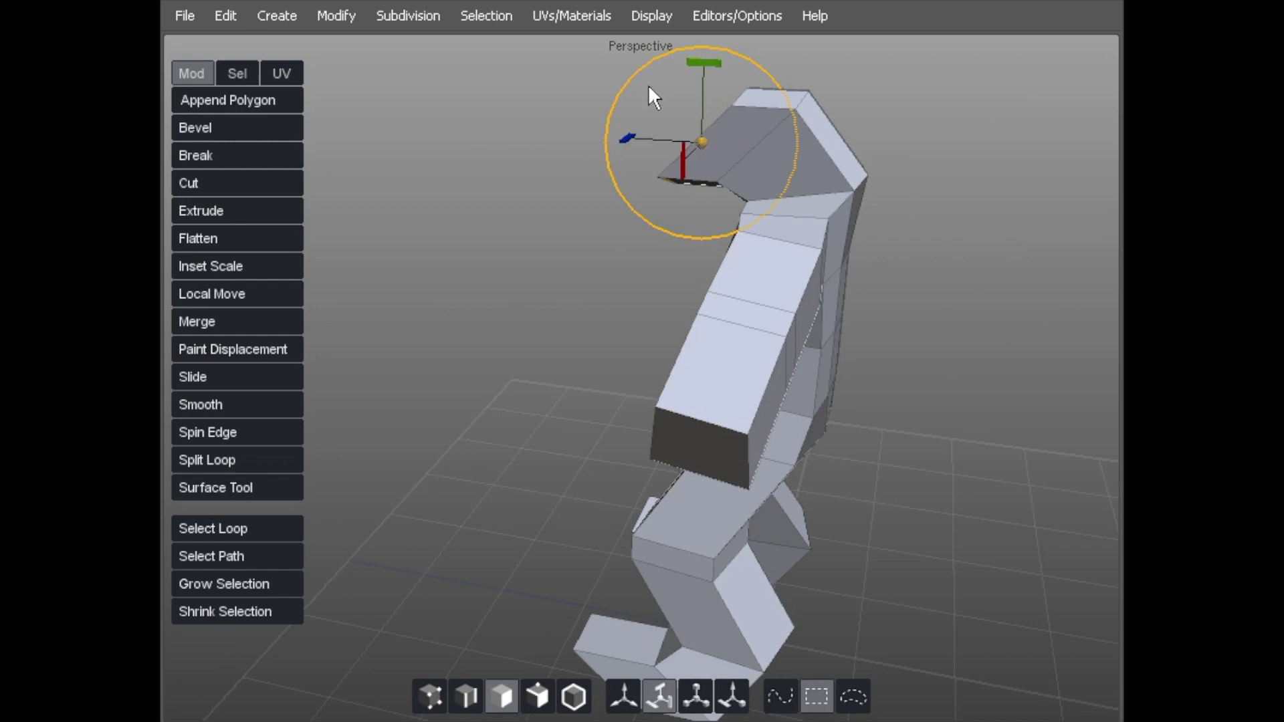
drag(697, 62, 637, 61)
key(w)
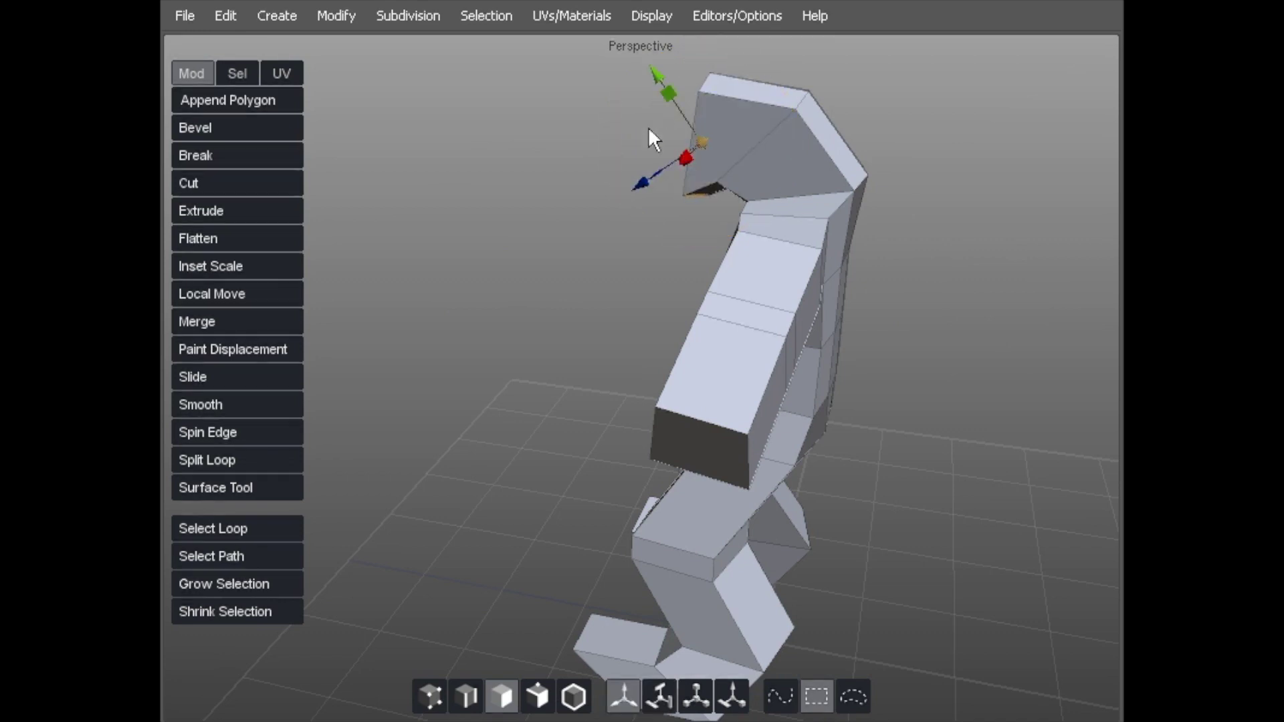
middle_drag(652, 67, 379, 173)
- Extrude the tilted face into a head block pushed forward from the neck, then scale it
key(q)
key(w)
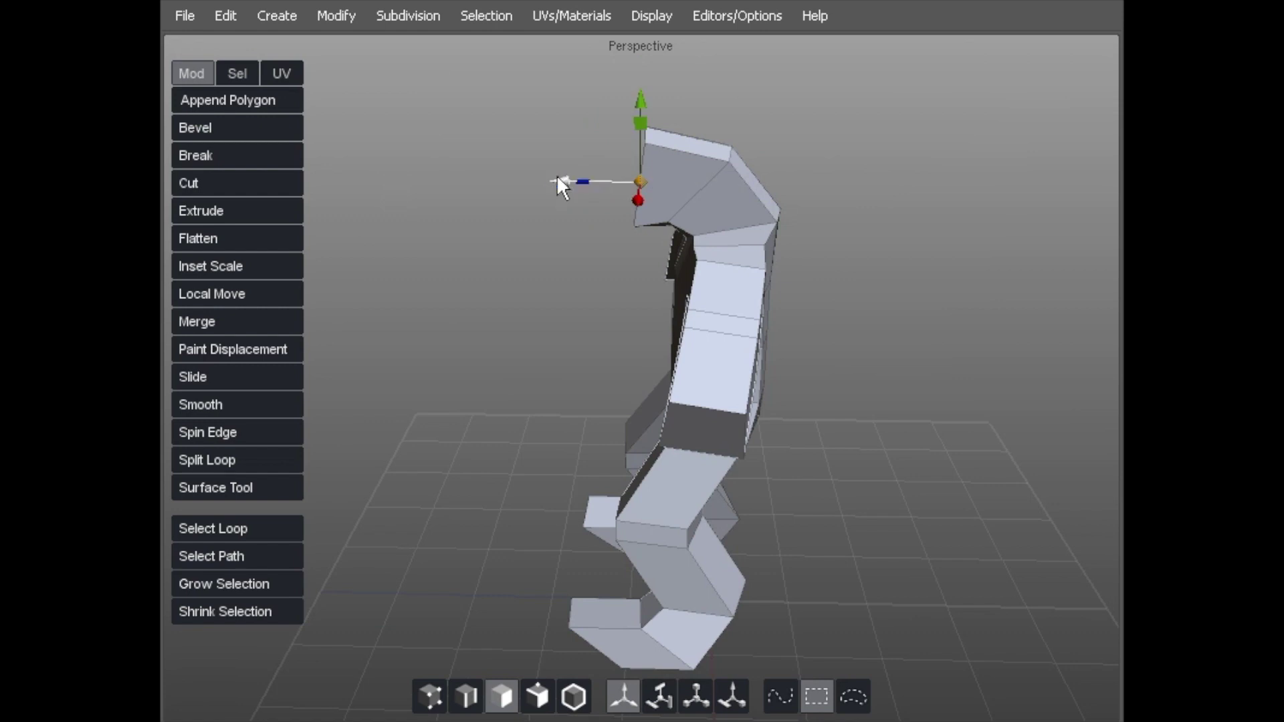
drag(559, 180, 502, 181)
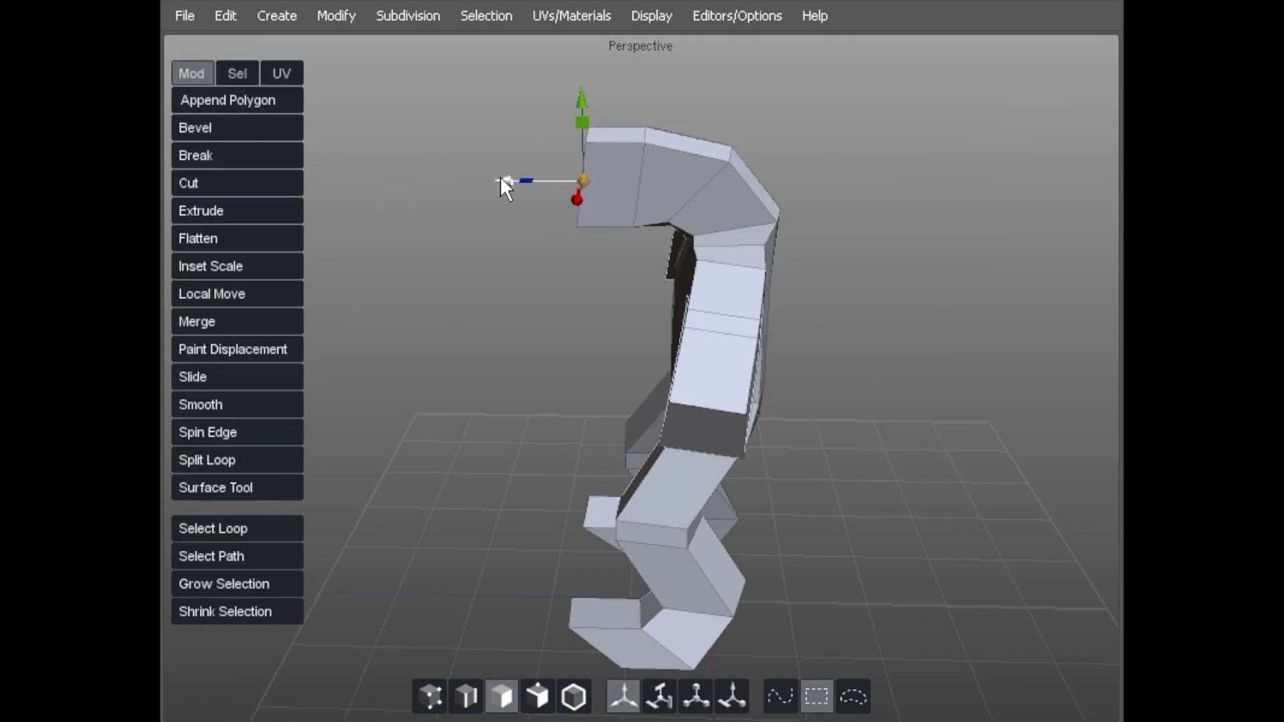
key(r)
middle_drag(500, 149, 622, 130)
key(w)
key(r)
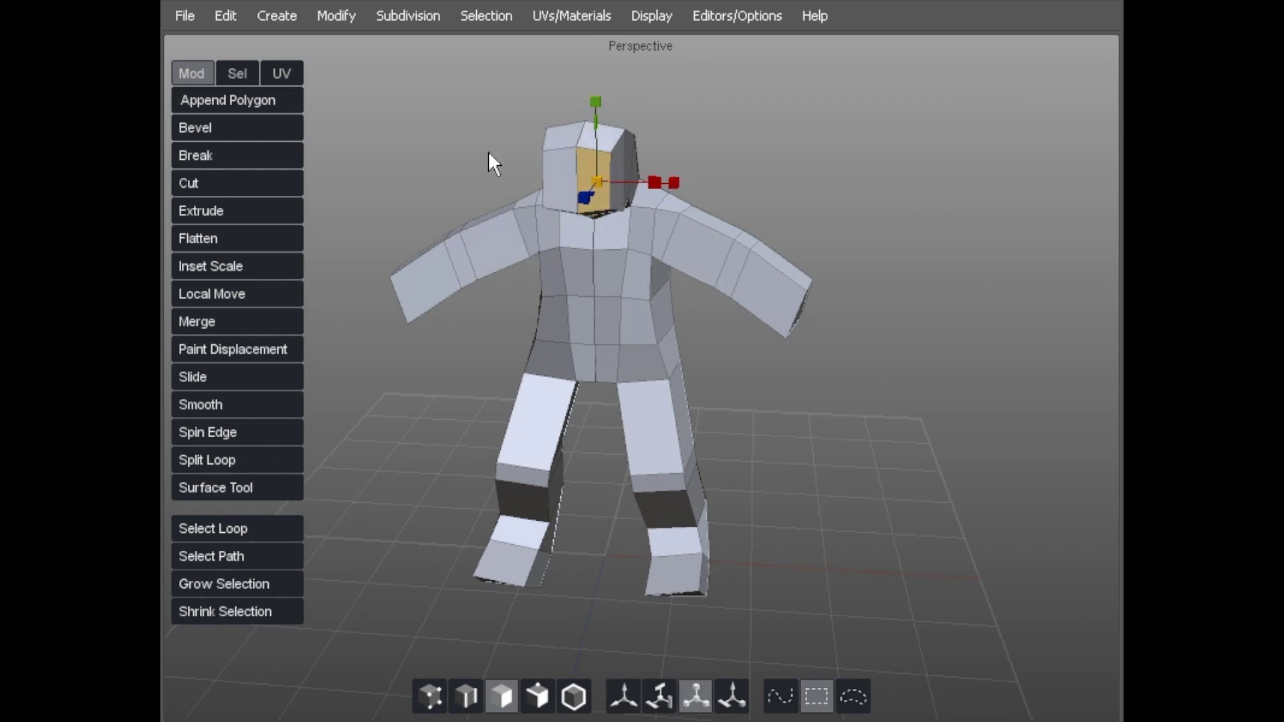
middle_drag(488, 150, 629, 441)
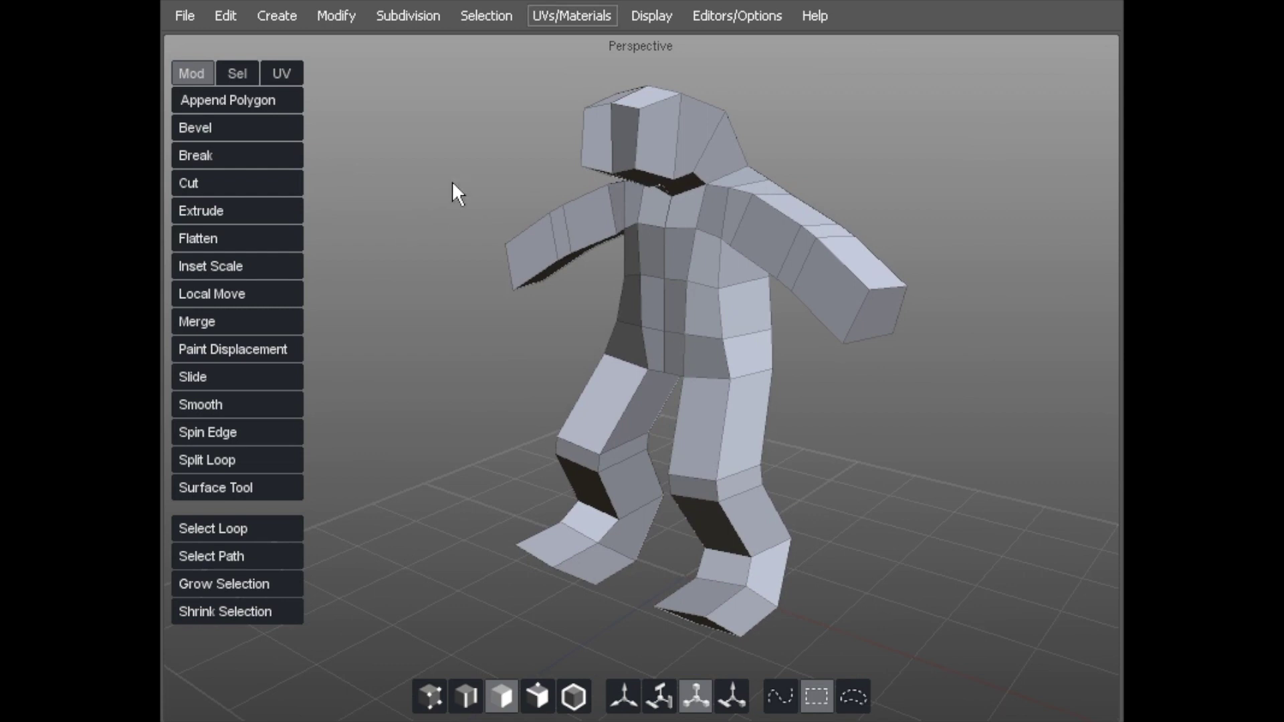
middle_drag(435, 176, 398, 164)
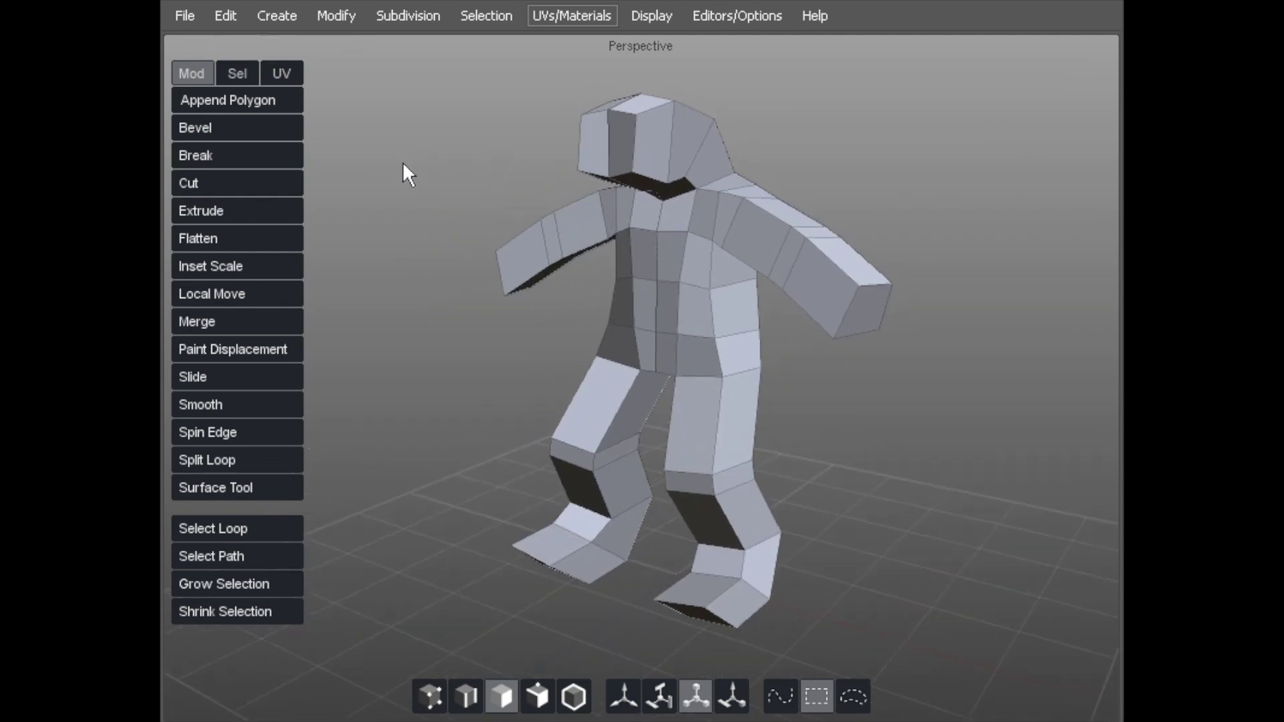